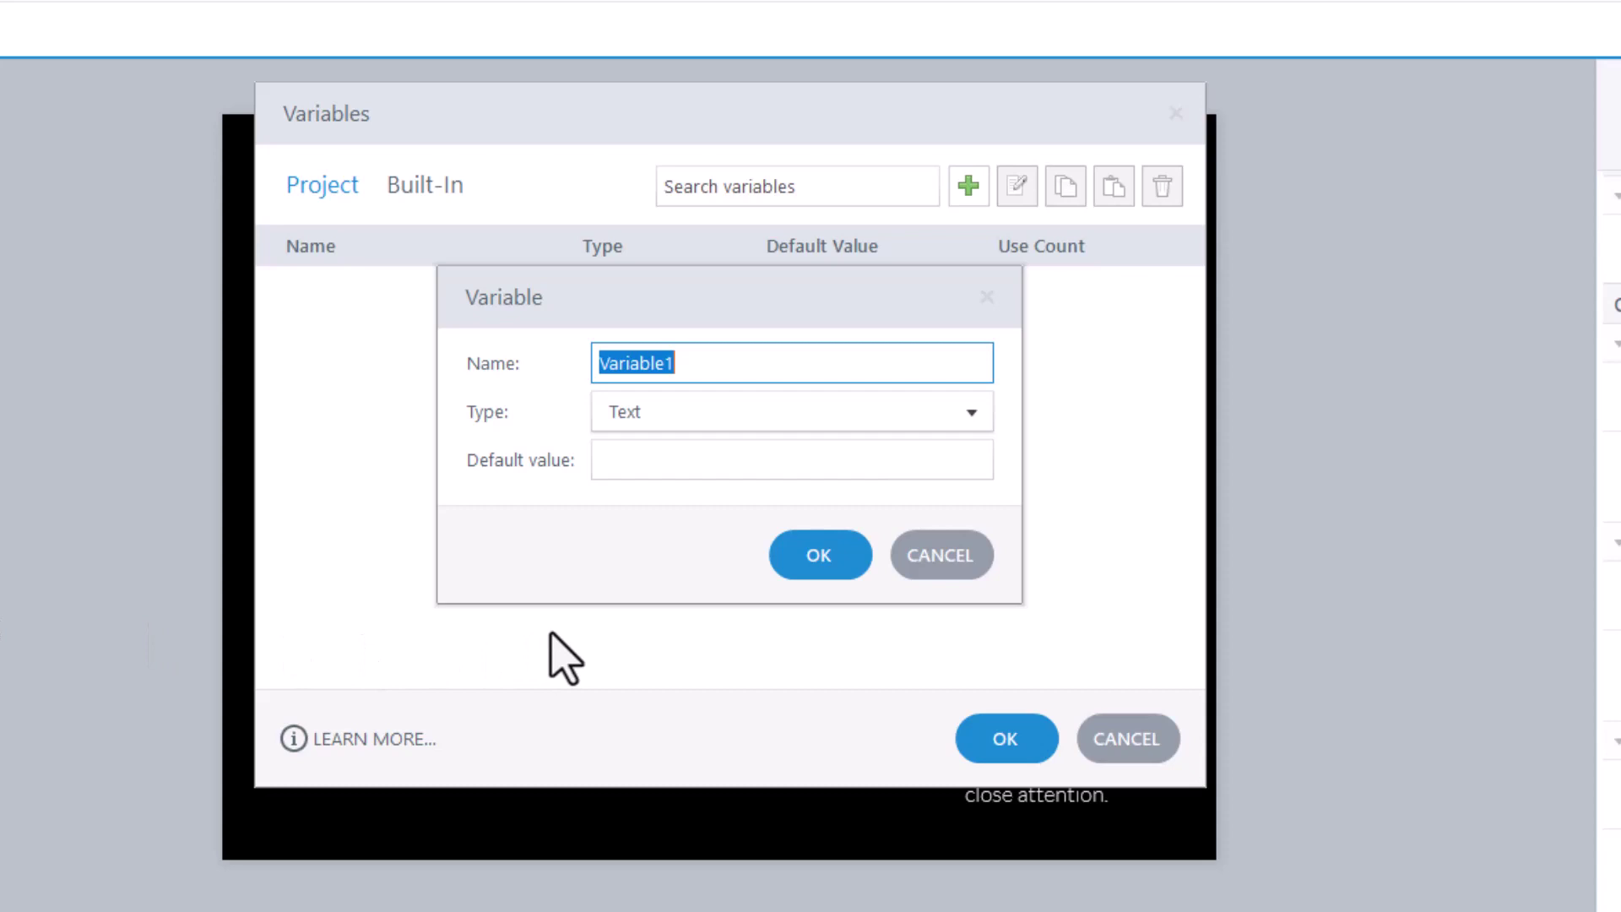
Create a True/False project variable named GraphicM1 with the default value False
{"action": "left_click", "coordinate": [718, 363]}
{"action": "double_click", "coordinate": [666, 362]}
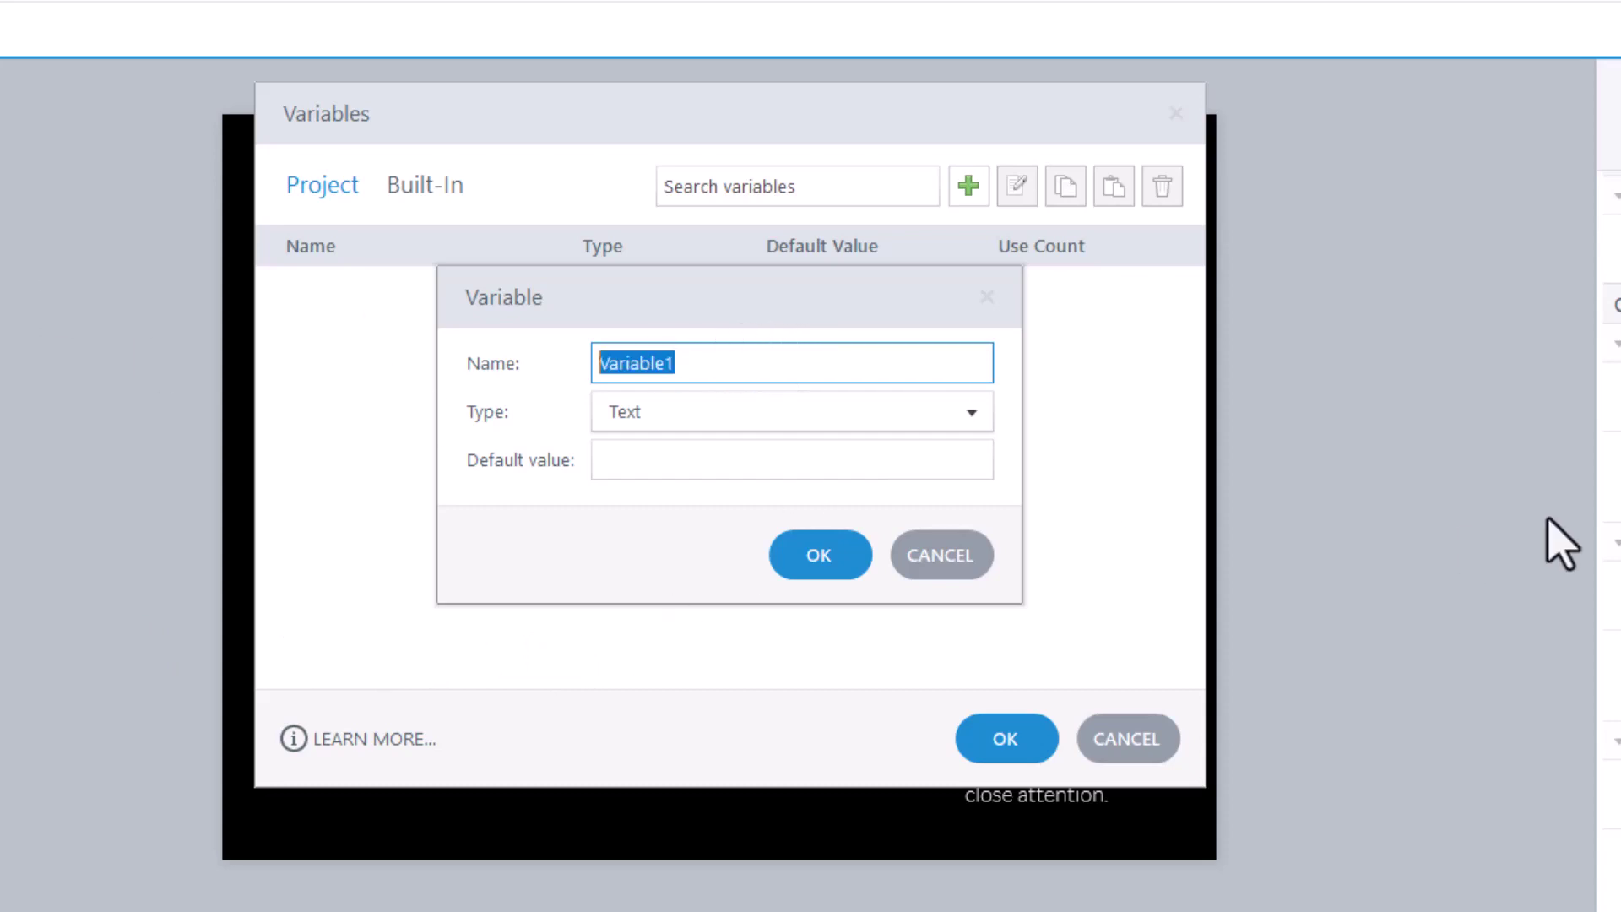
{"action": "type", "text": "GraphicM1"}
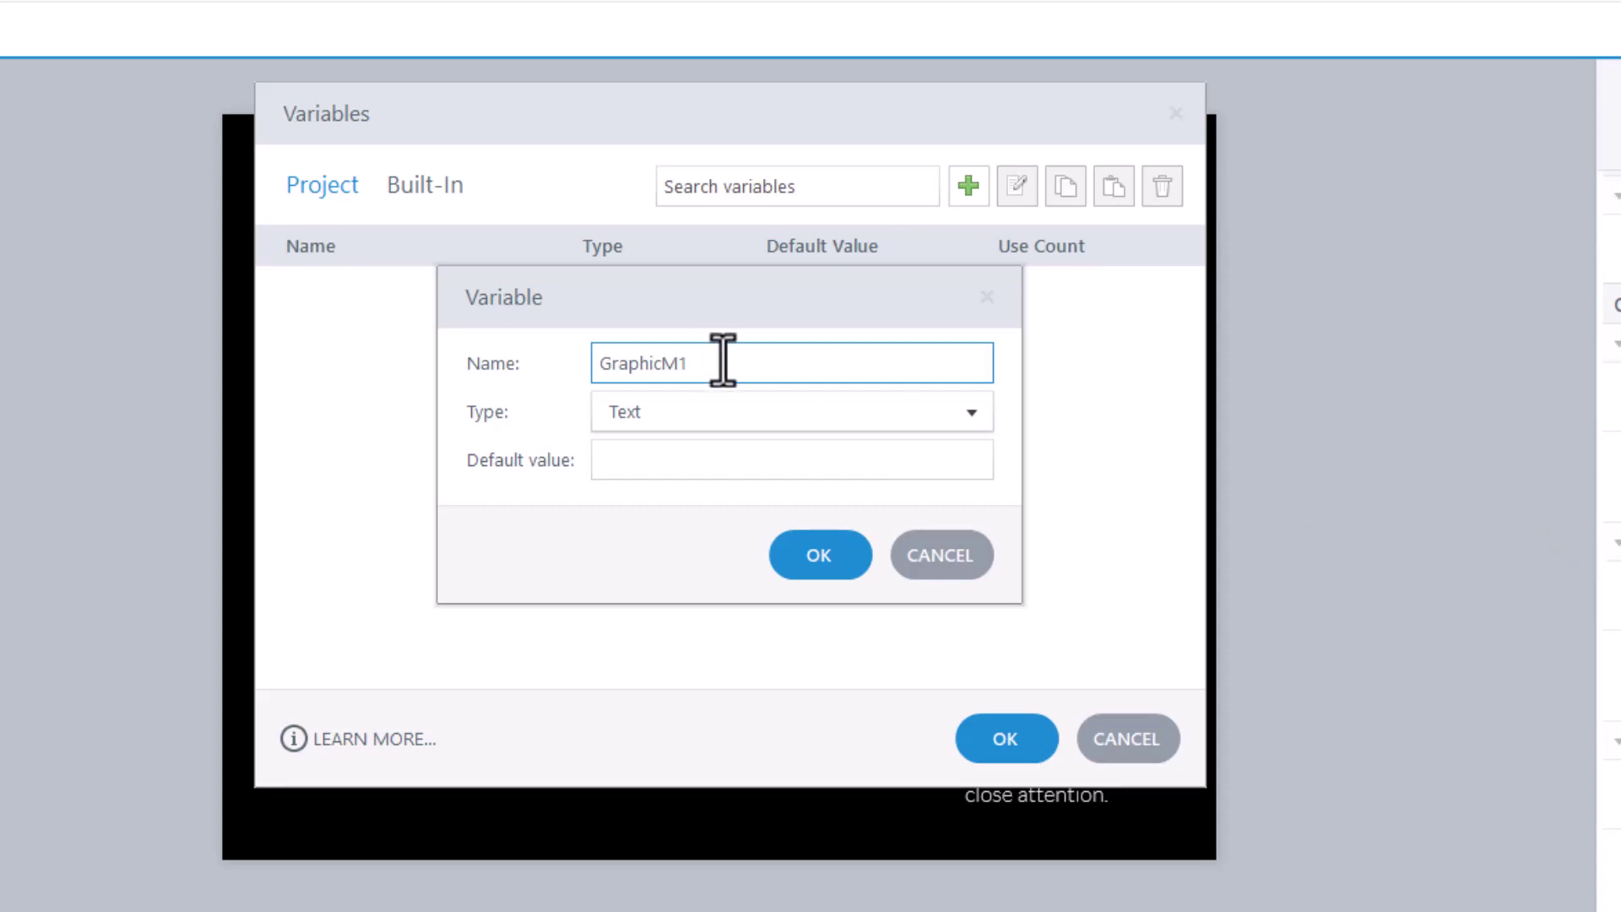
{"action": "left_click", "coordinate": [662, 371]}
{"action": "left_click", "coordinate": [684, 367]}
{"action": "key", "text": "BackSpace"}
{"action": "left_click", "coordinate": [709, 428]}
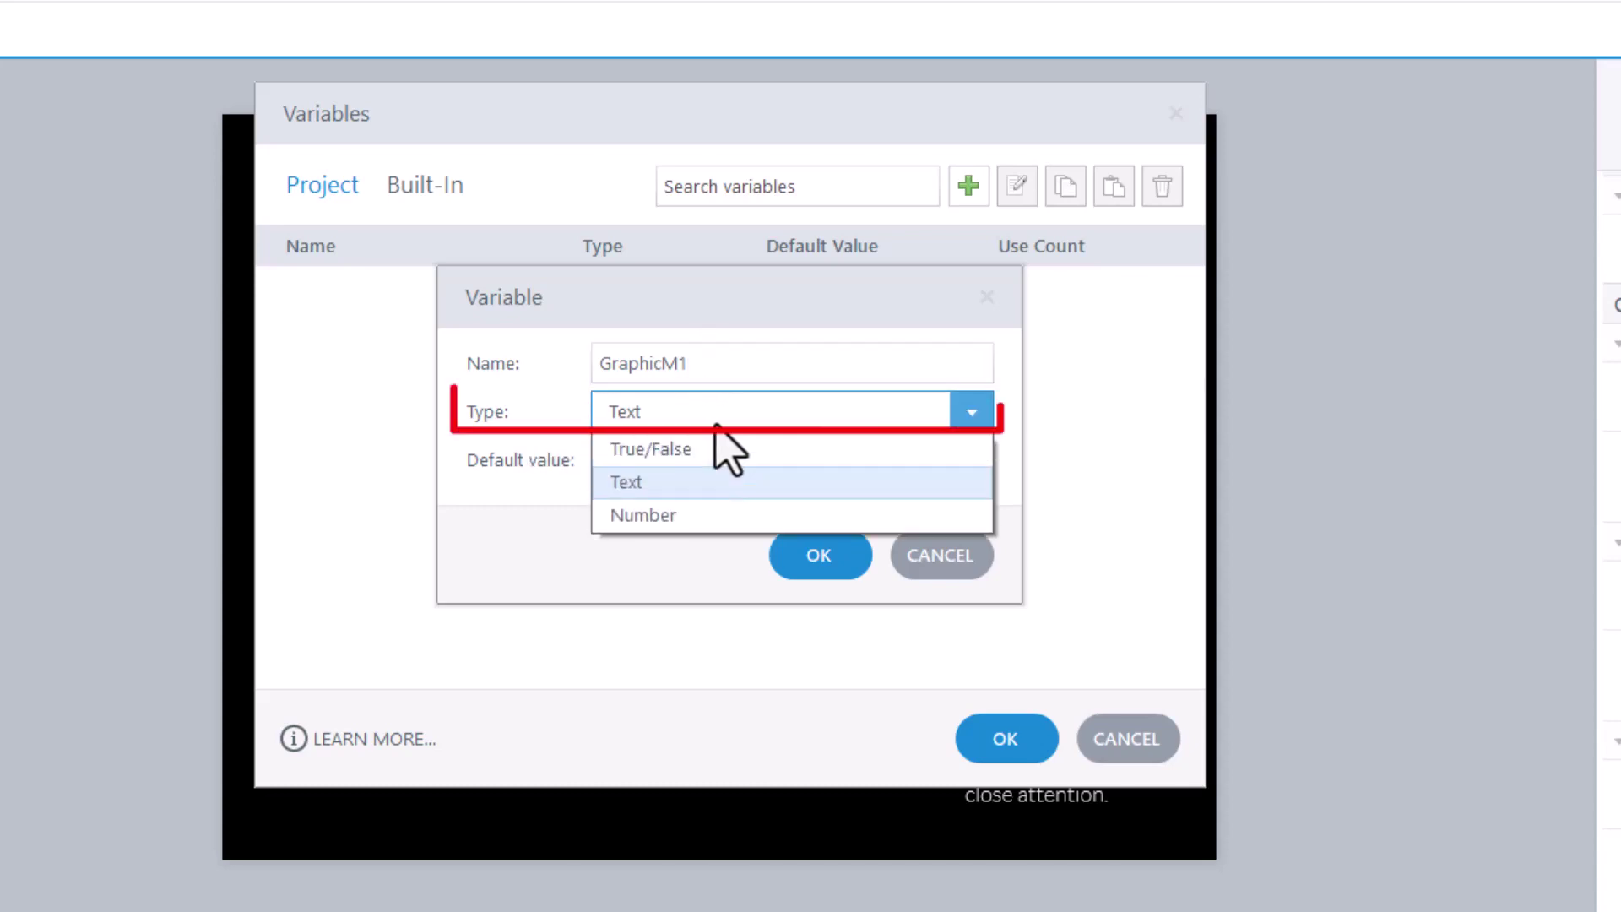
{"action": "left_click", "coordinate": [675, 450]}
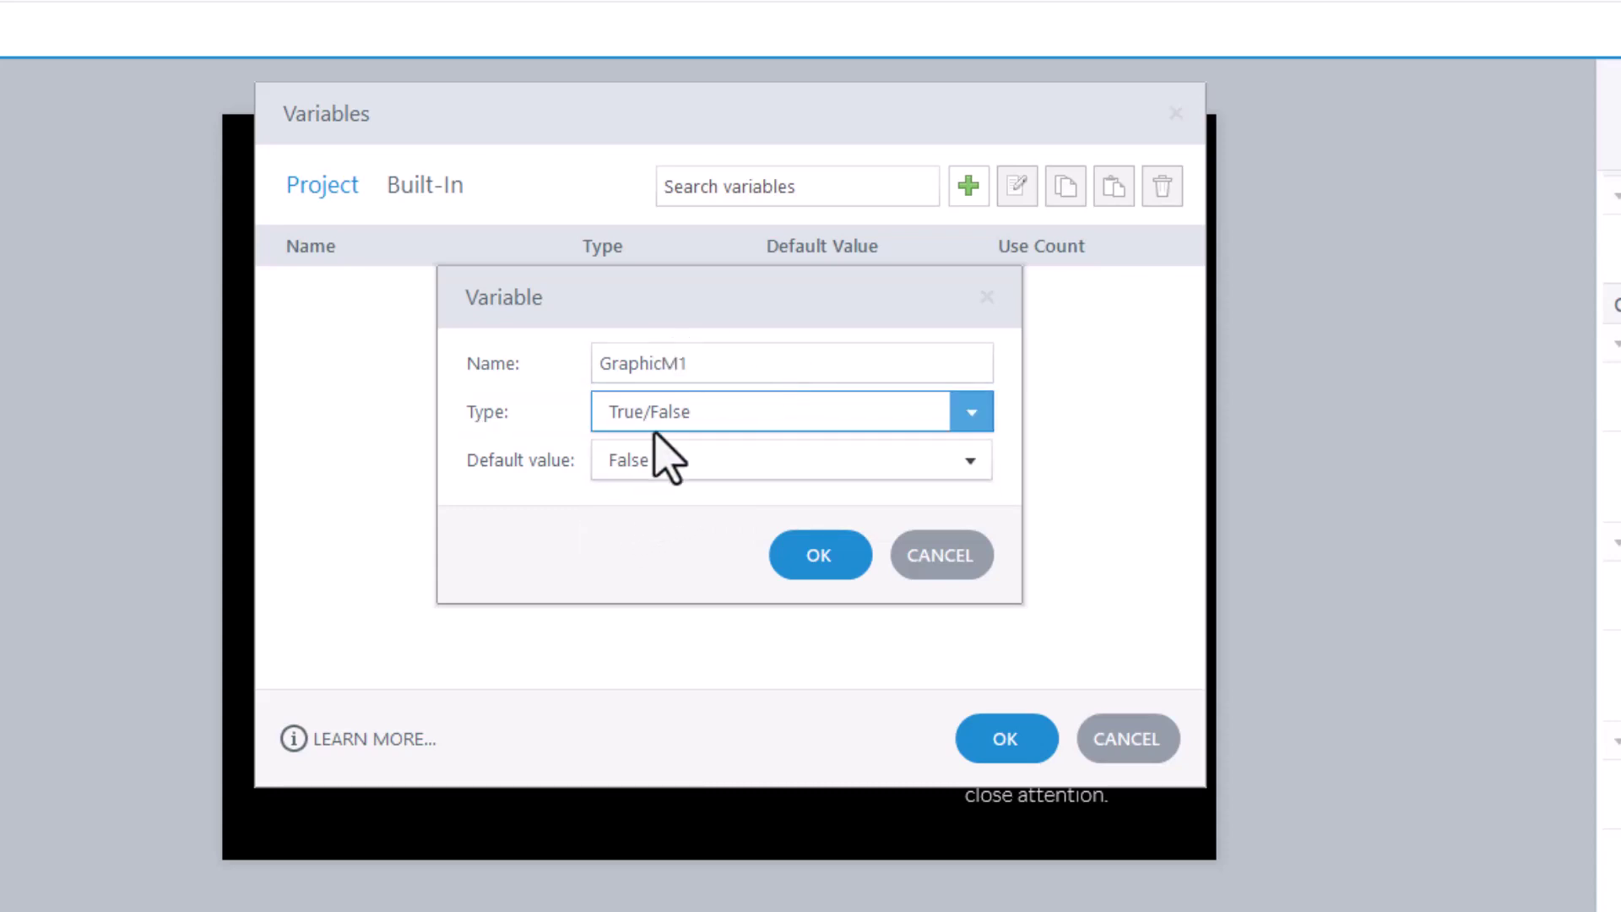
{"action": "left_click", "coordinate": [819, 555]}
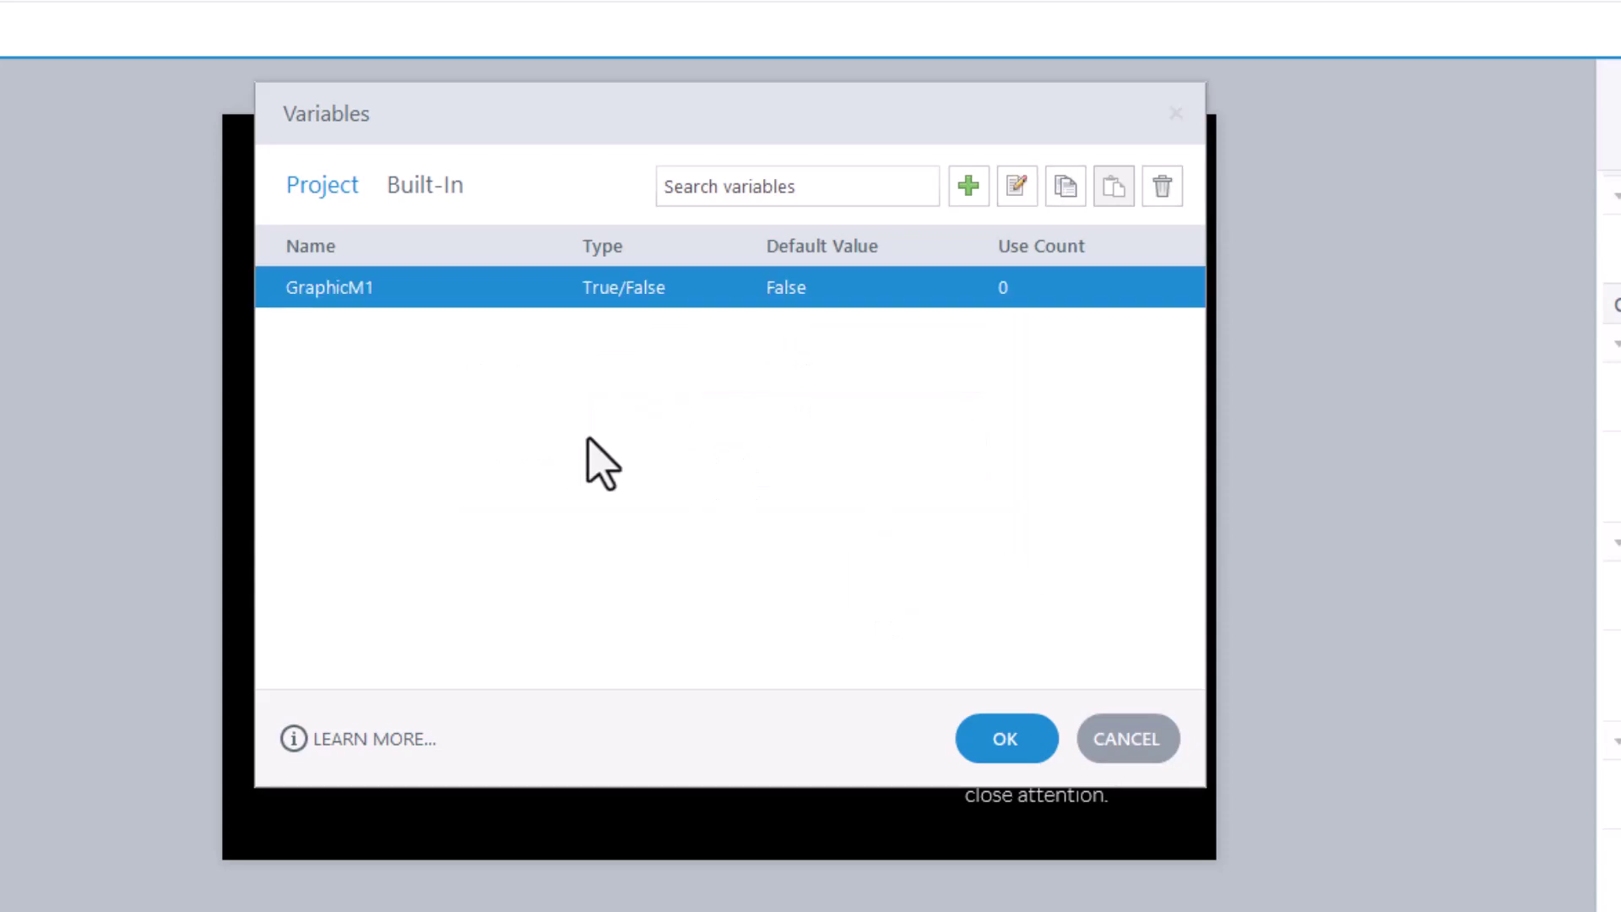
Add a second True/False variable named GraphicM2 with the default value False, copying its name for reuse
{"action": "left_click_drag", "start_coordinate": [647, 107], "coordinate": [1436, 114]}
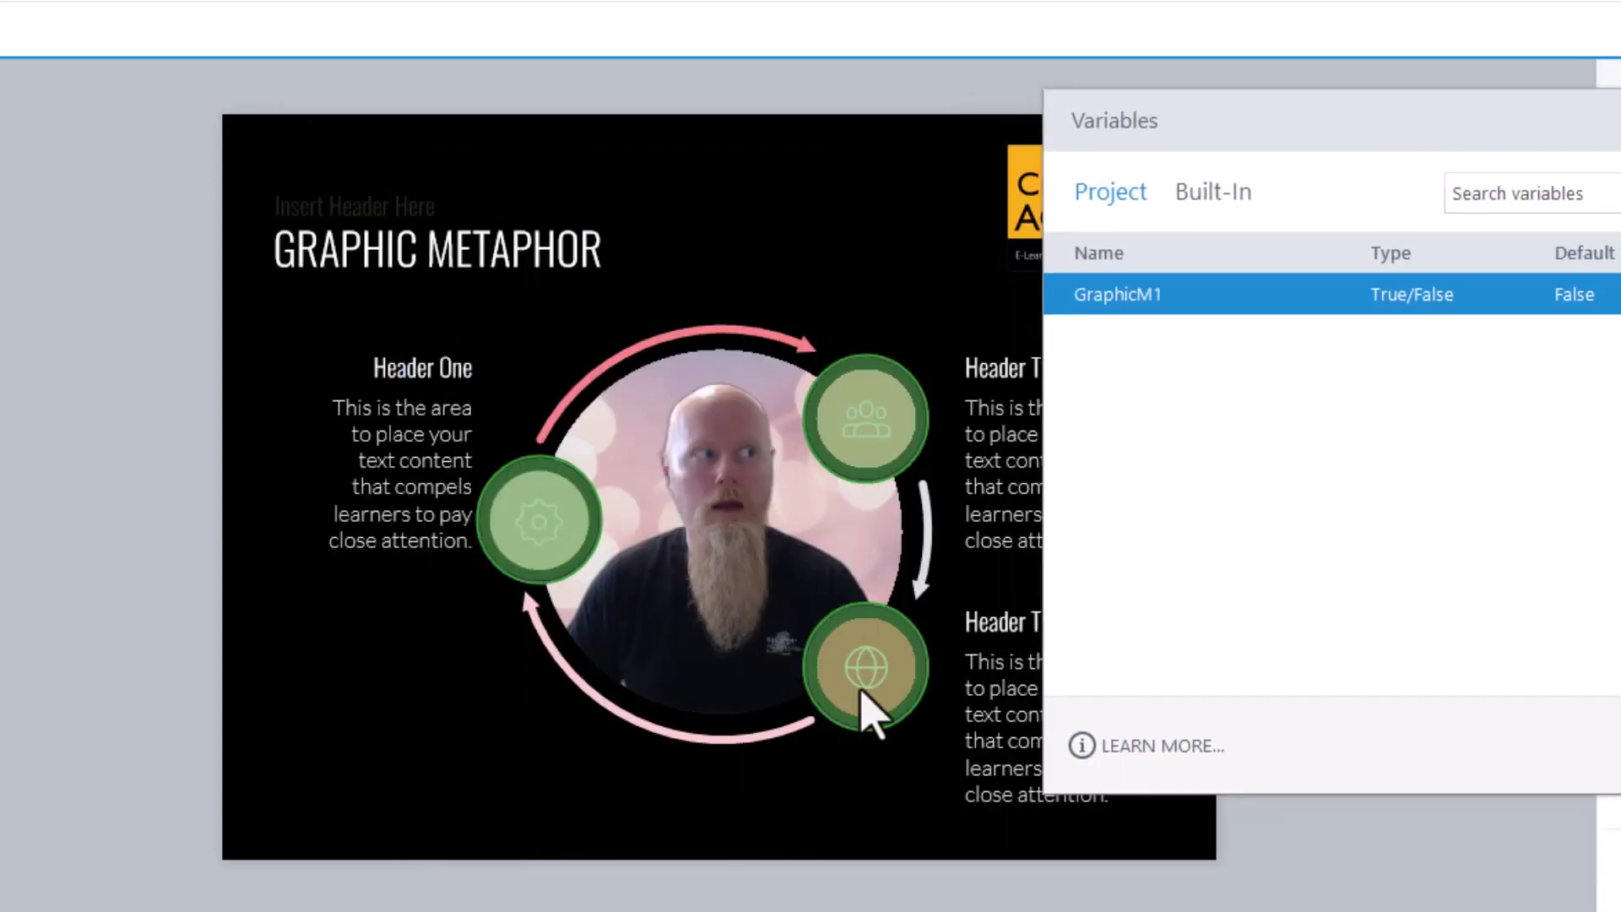
{"action": "left_click_drag", "start_coordinate": [1468, 107], "coordinate": [764, 77]}
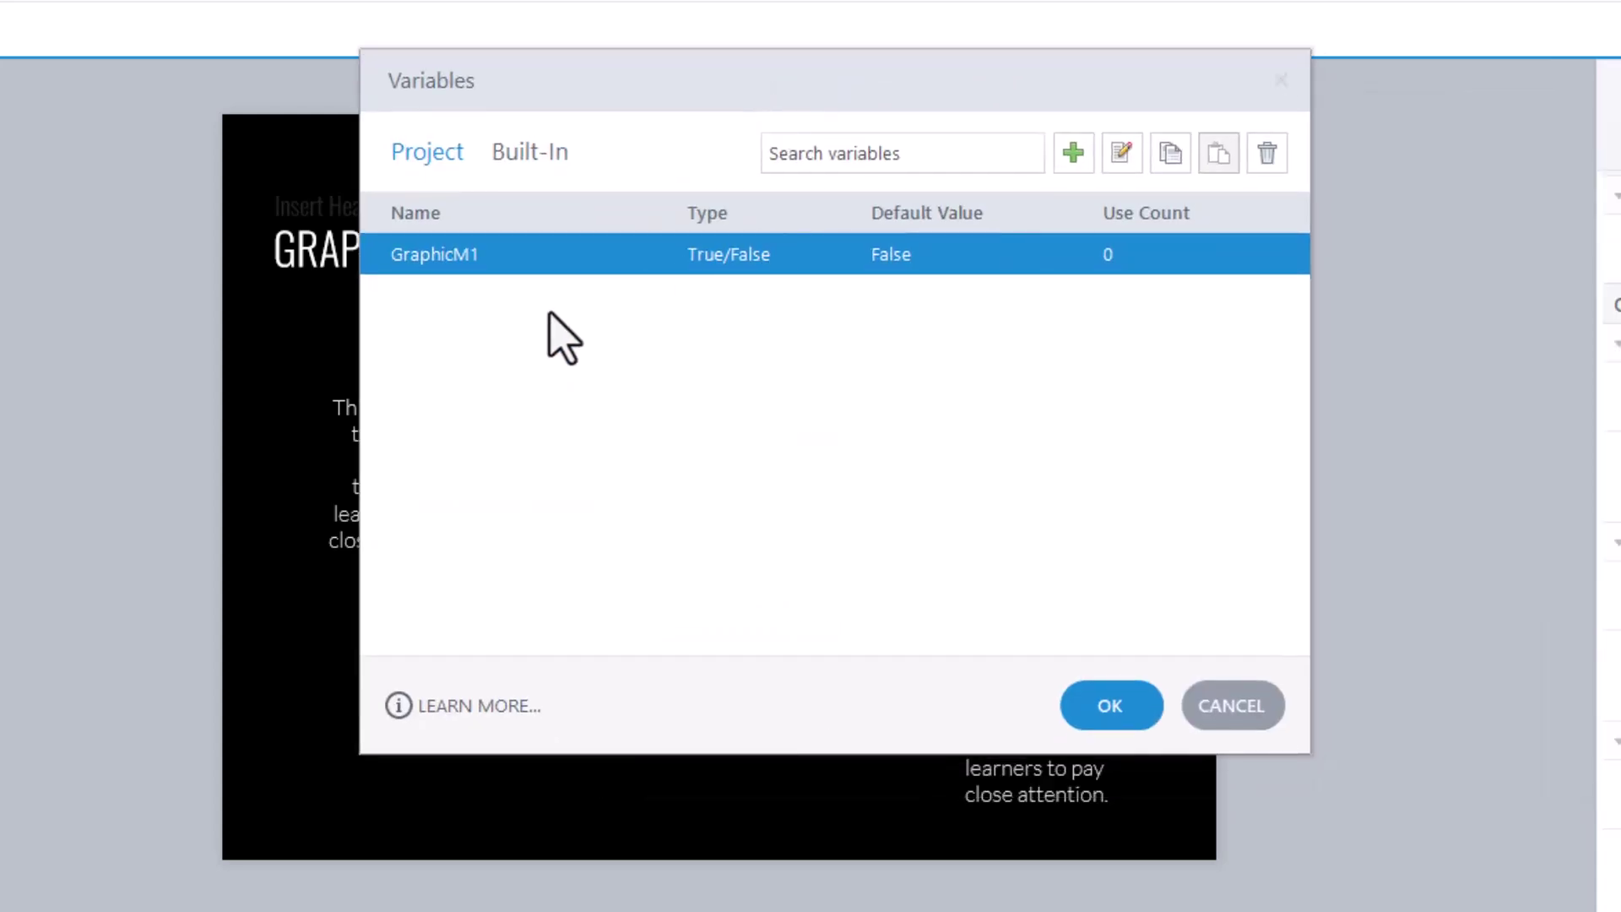
{"action": "left_click", "coordinate": [1088, 156]}
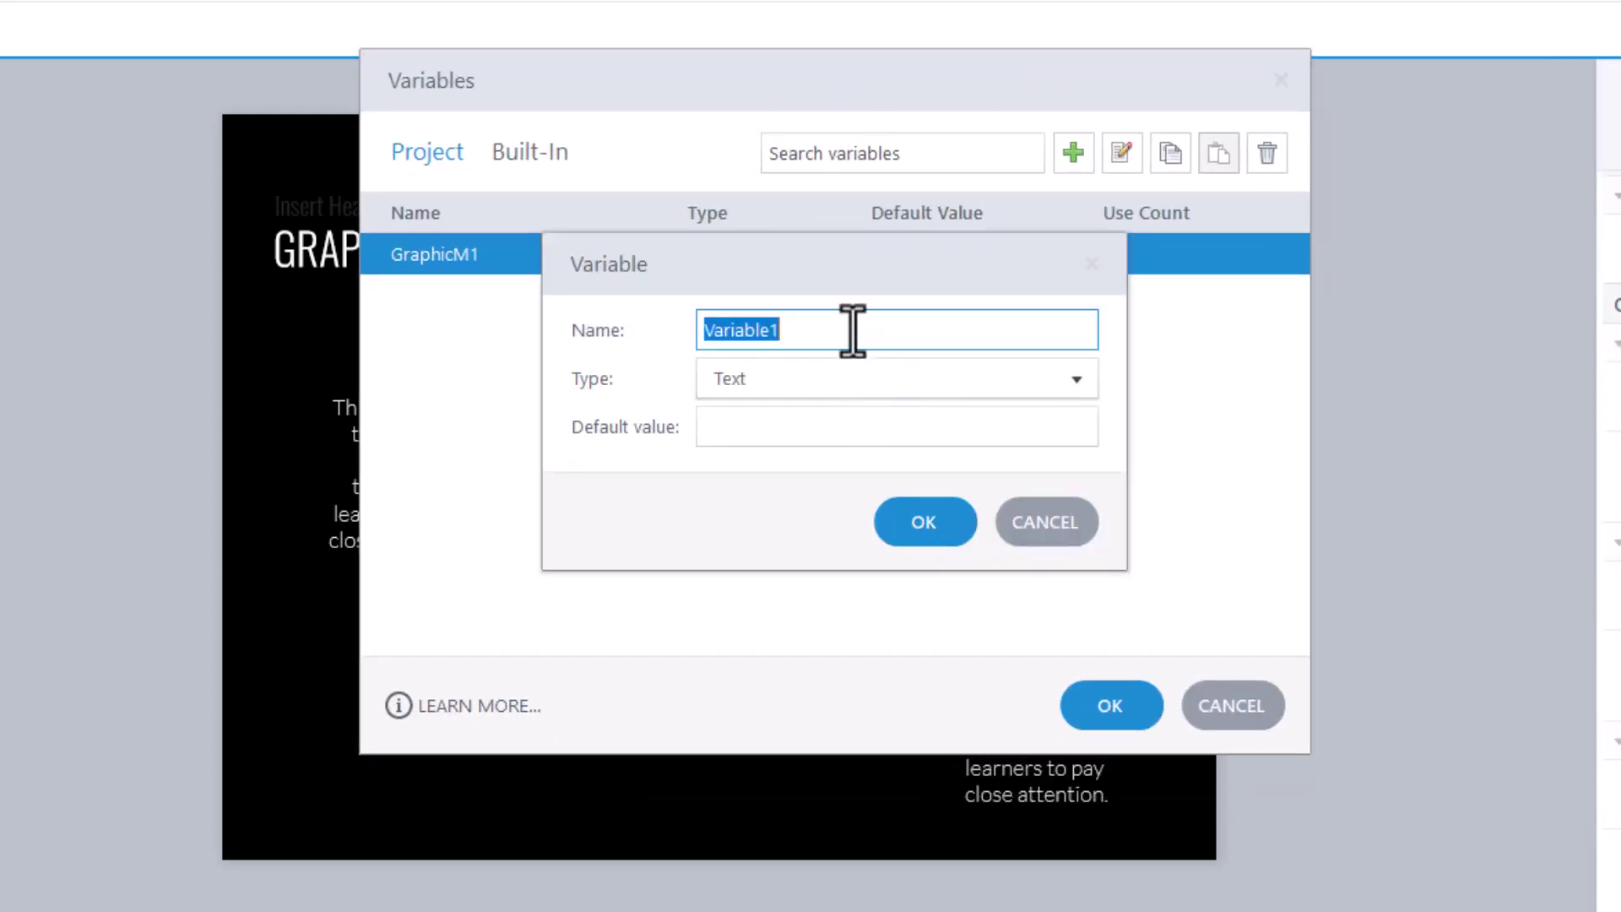
{"action": "type", "text": "GraphicM2"}
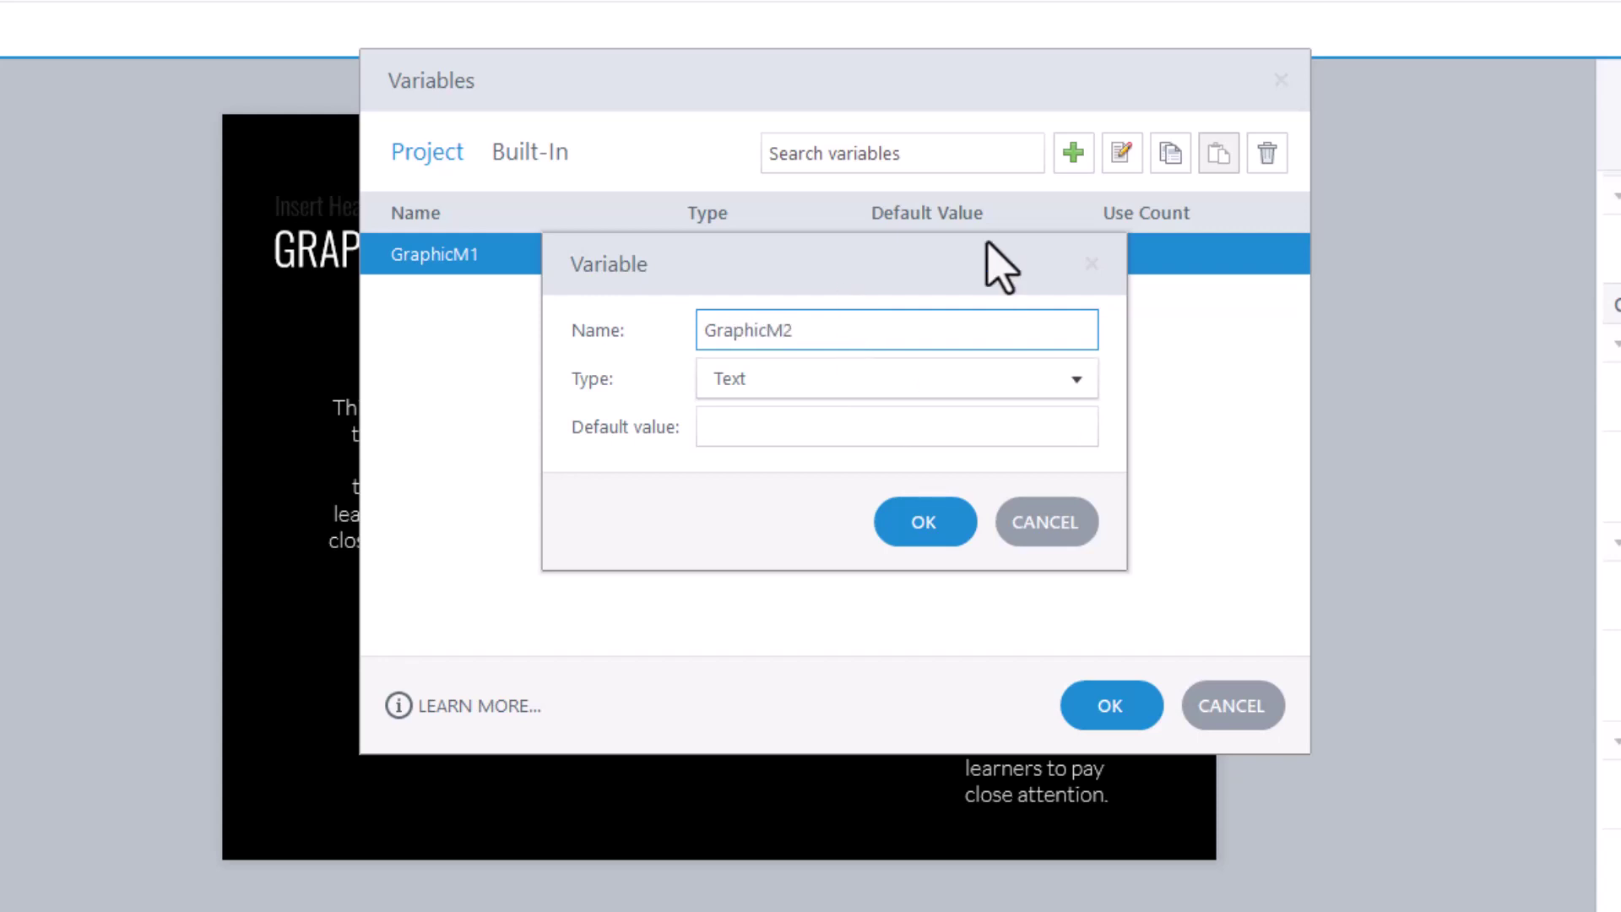
{"action": "double_click", "coordinate": [824, 328]}
{"action": "key", "text": "ctrl+c"}
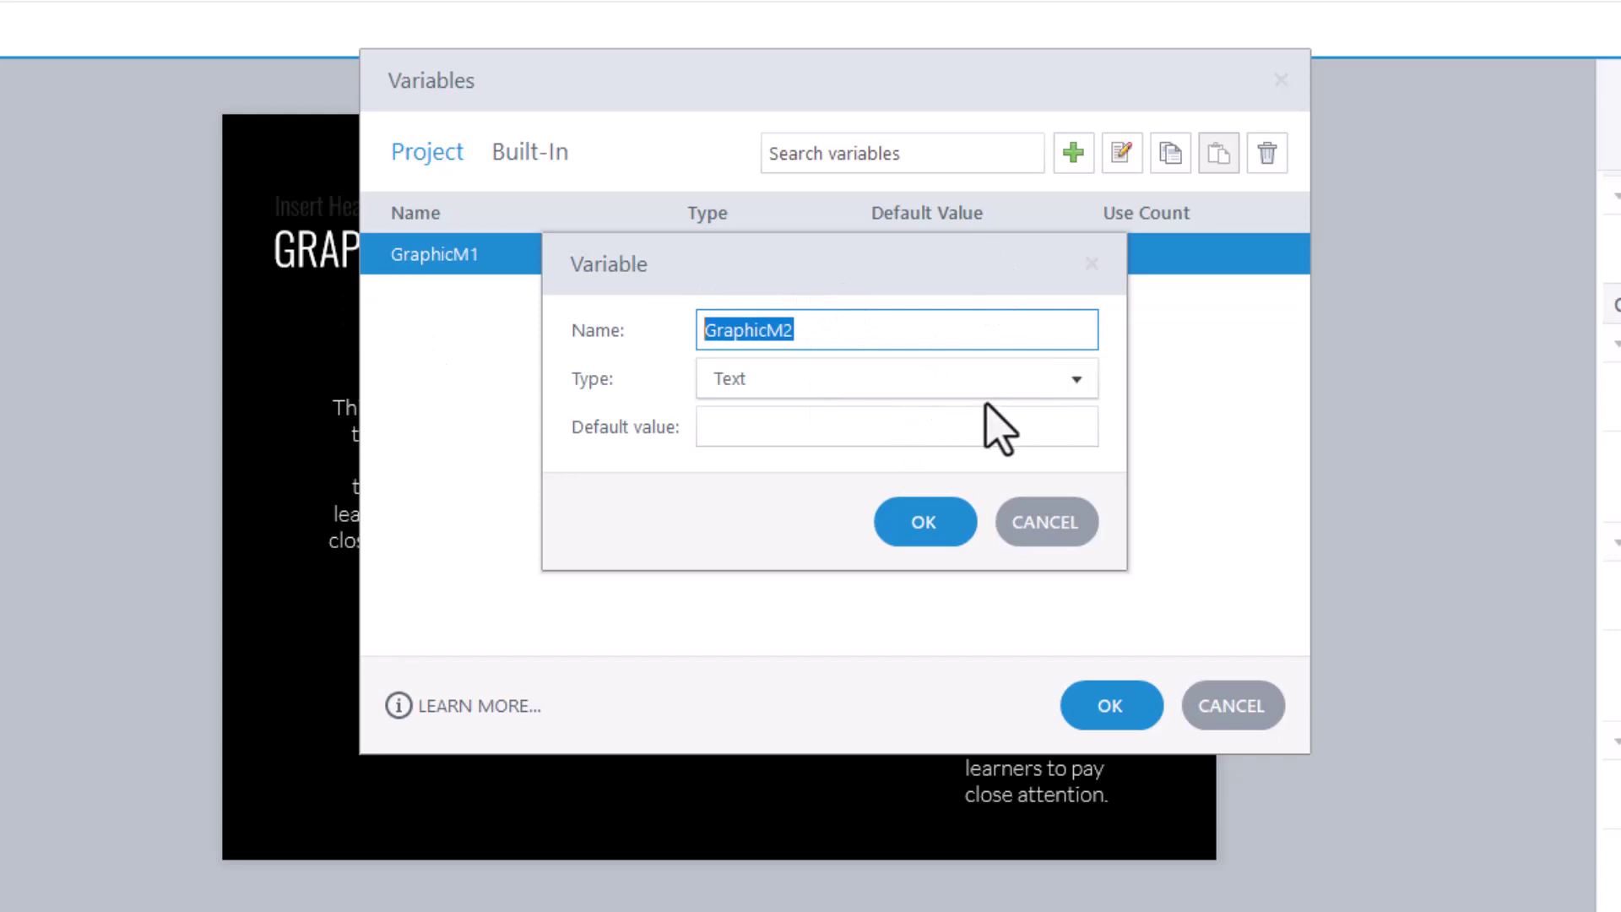
{"action": "left_click", "coordinate": [929, 387]}
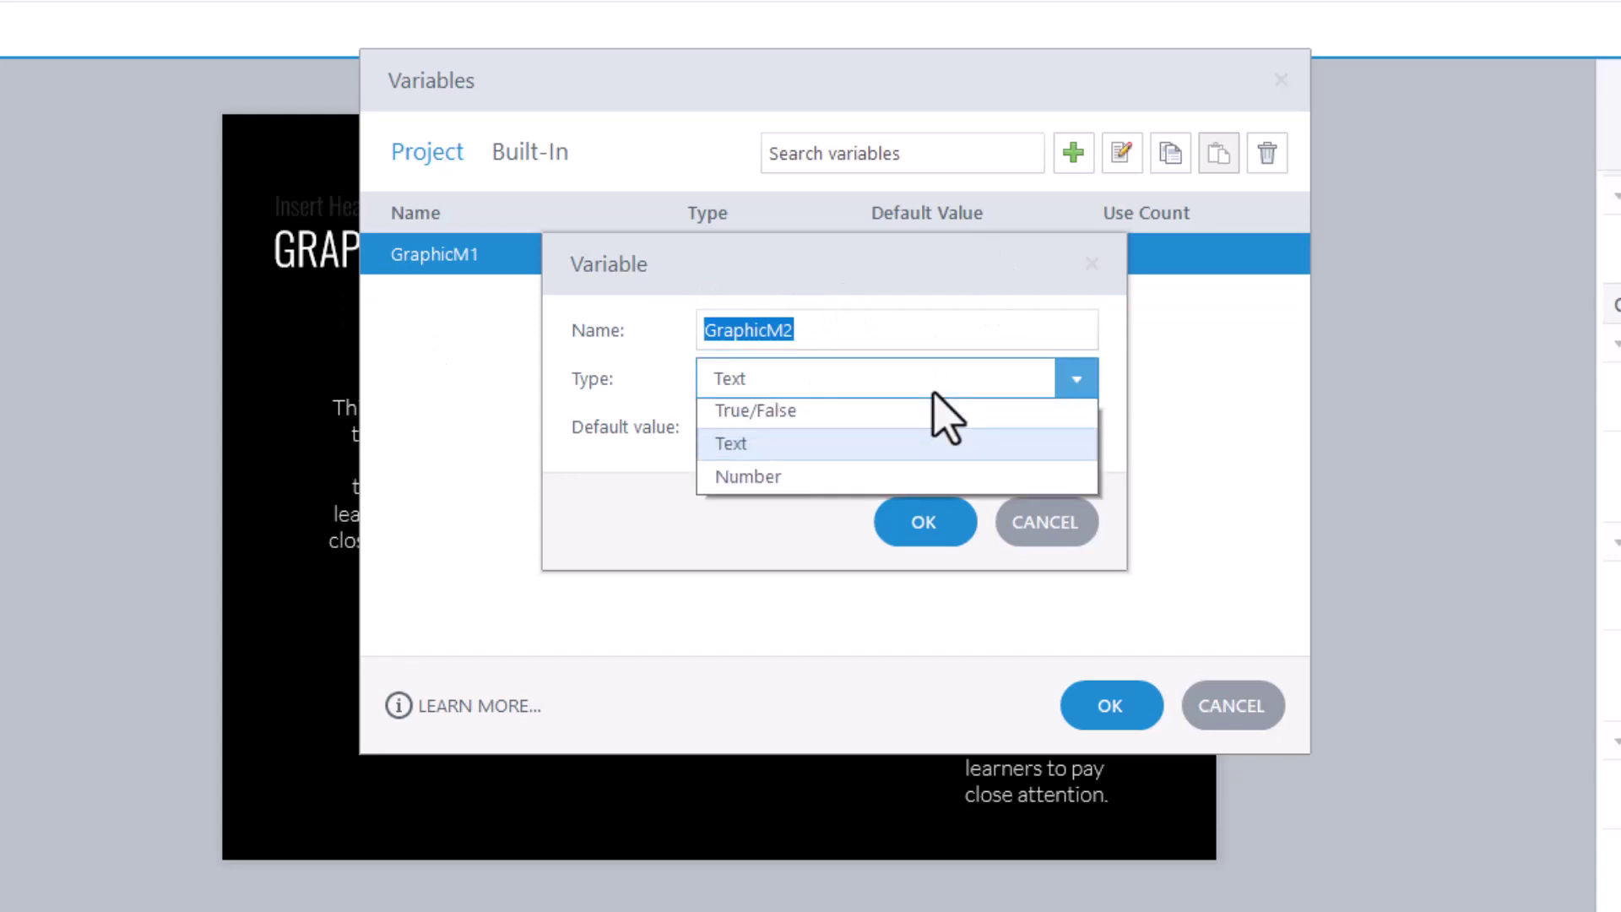
{"action": "double_click", "coordinate": [832, 387]}
{"action": "left_click", "coordinate": [752, 415]}
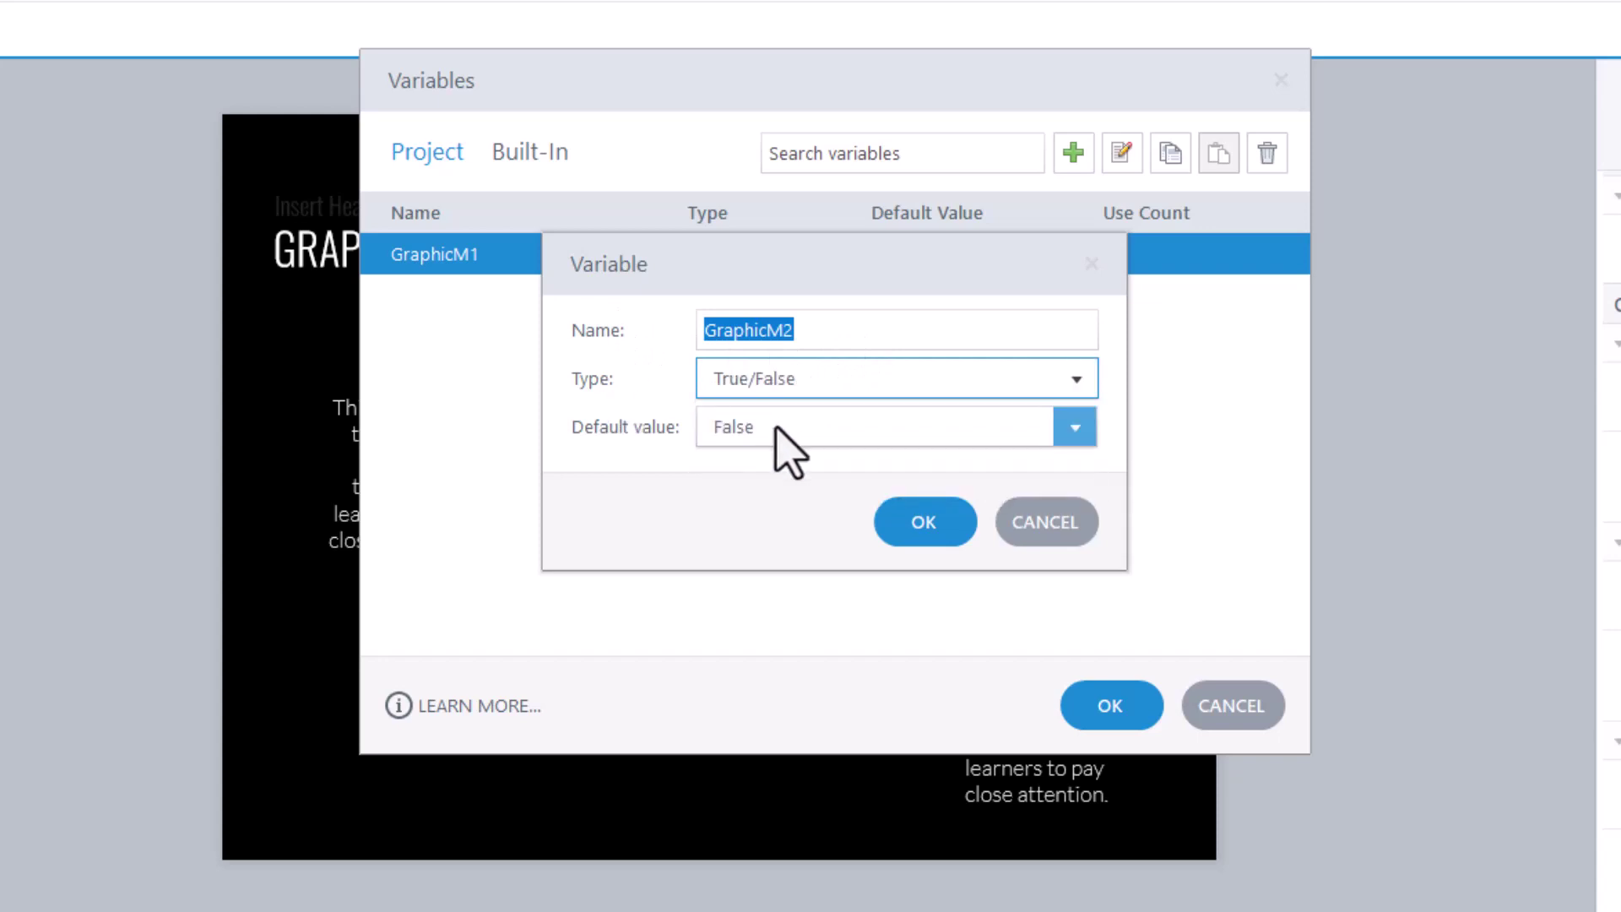
{"action": "left_click", "coordinate": [925, 524]}
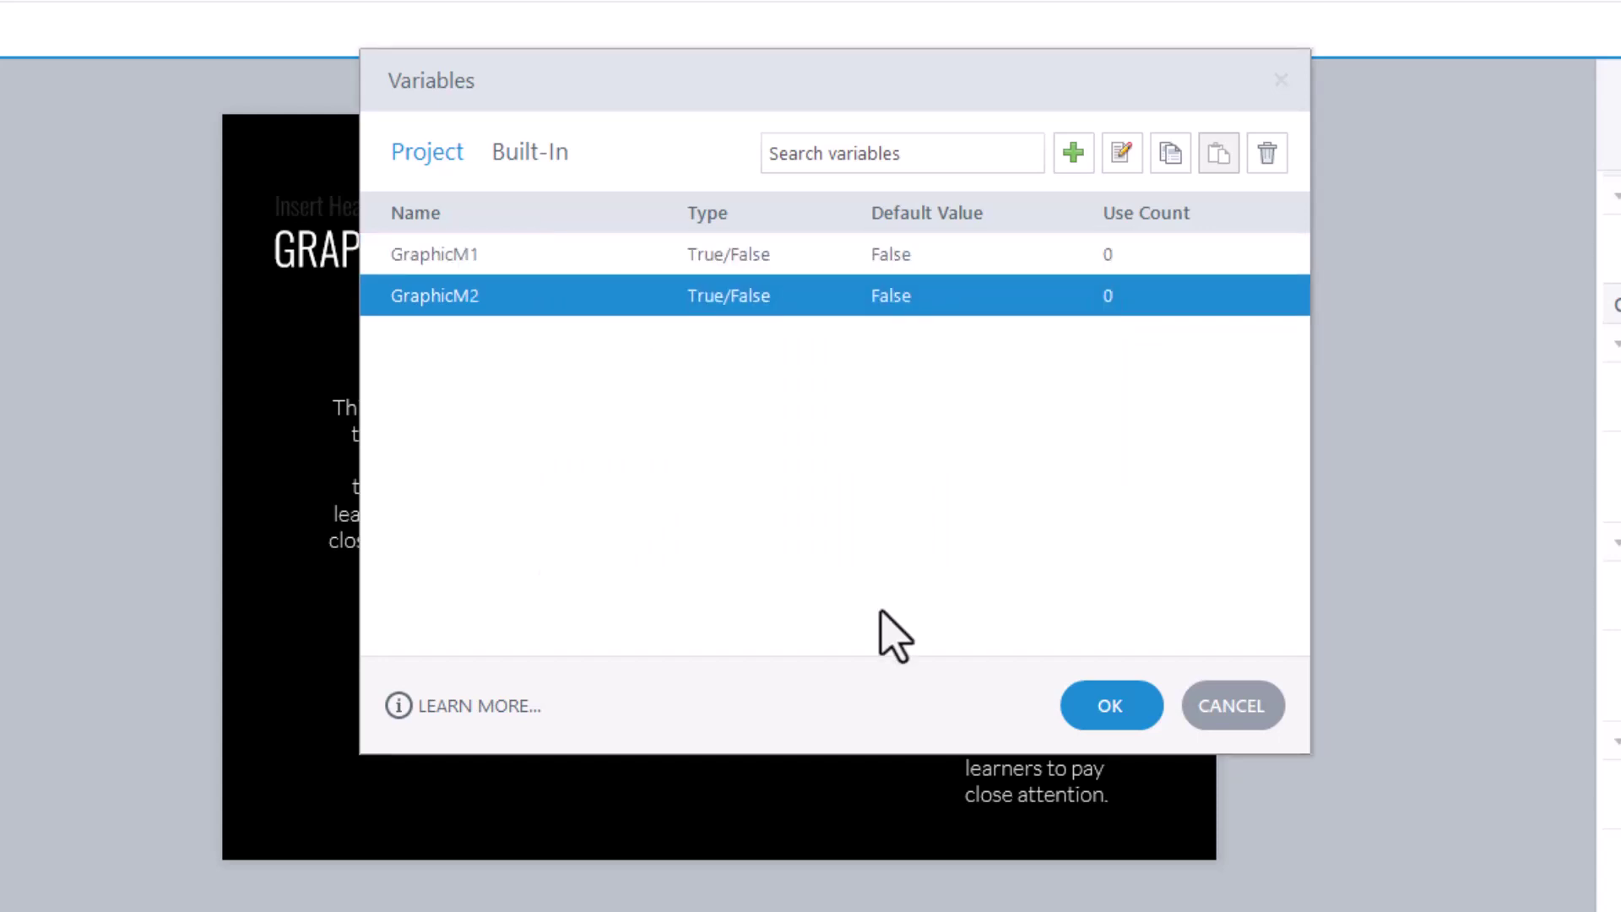
Add a Text variable named GraphicM3 and delete it again
{"action": "left_click", "coordinate": [1074, 153]}
{"action": "key", "text": "ctrl+v"}
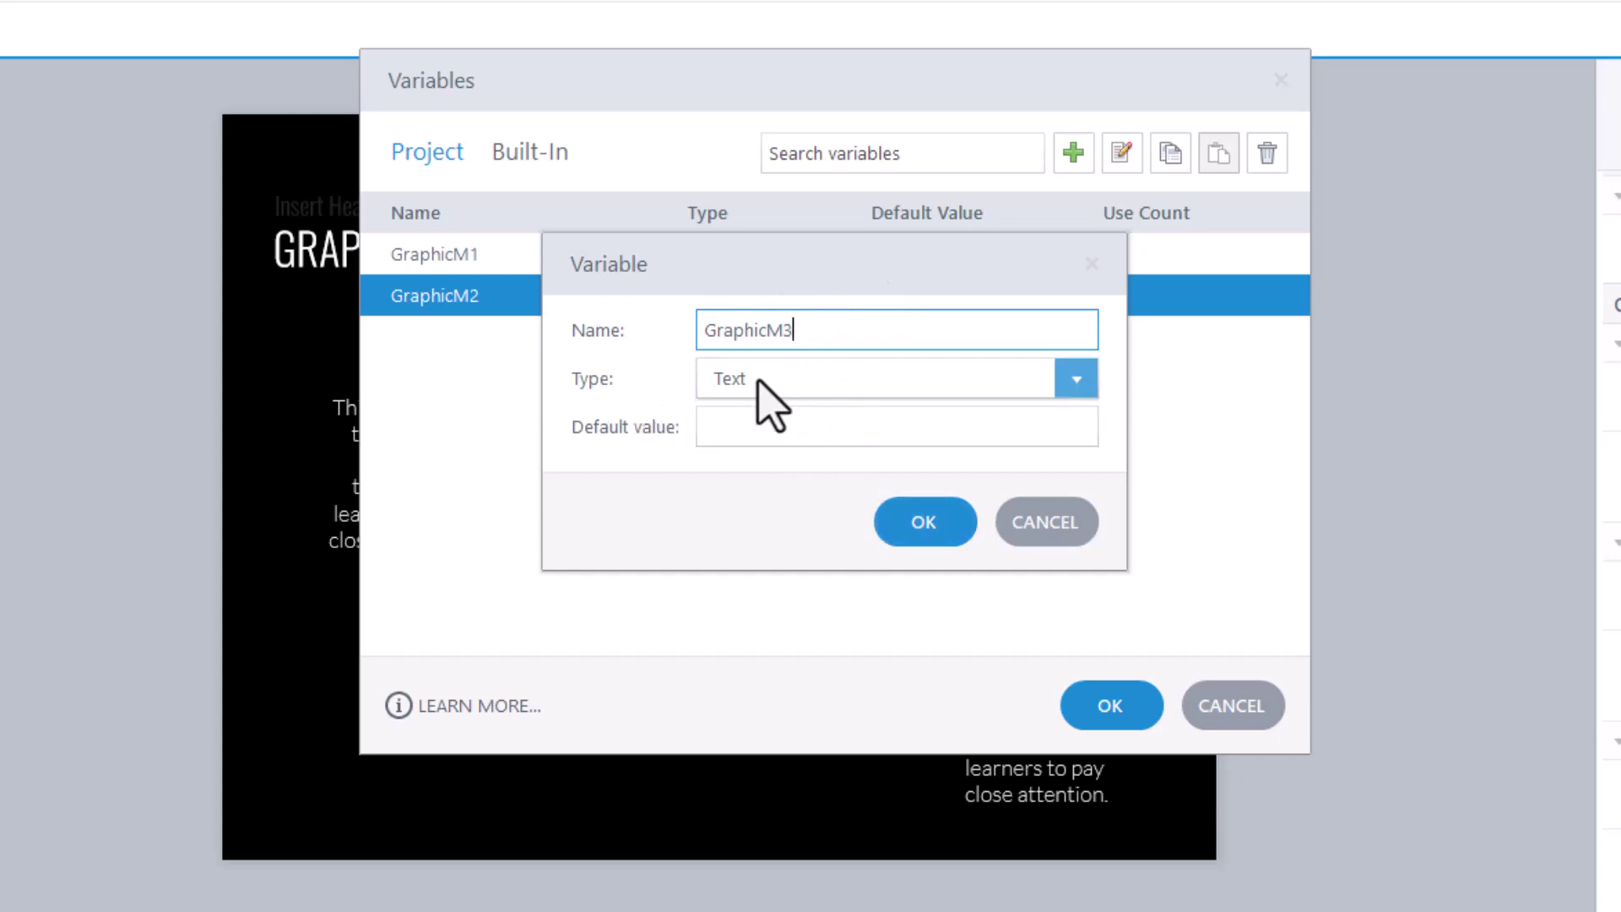
{"action": "left_click", "coordinate": [897, 524]}
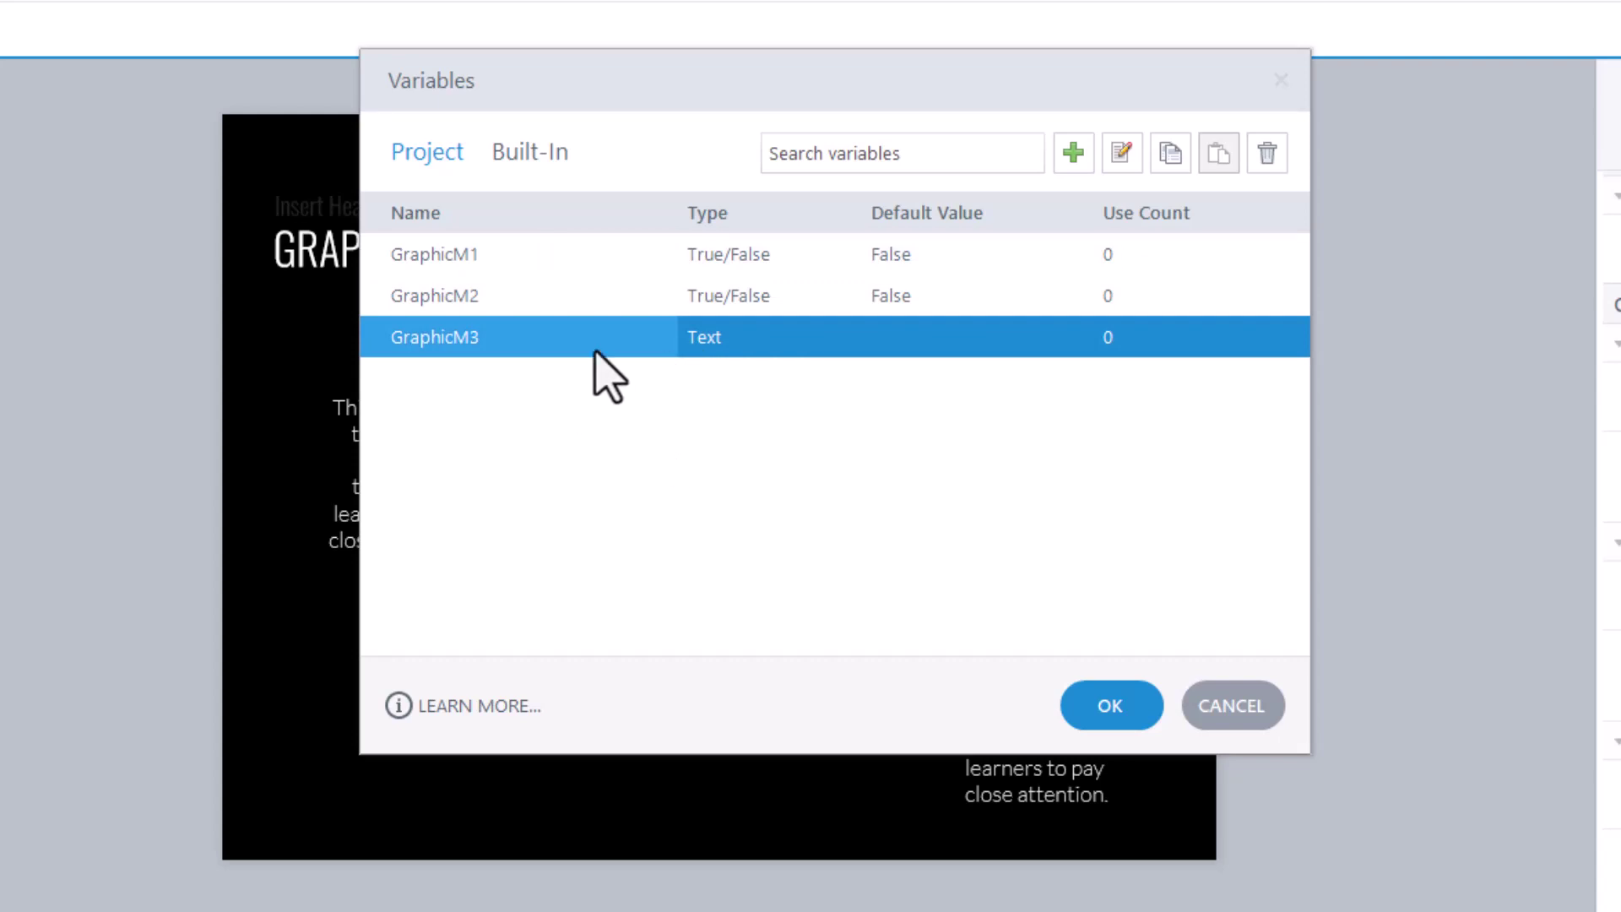
{"action": "left_click", "coordinate": [1268, 153]}
Create a True/False variable named GraphicM3 with the default value False and save the project variables
{"action": "left_click", "coordinate": [1074, 153]}
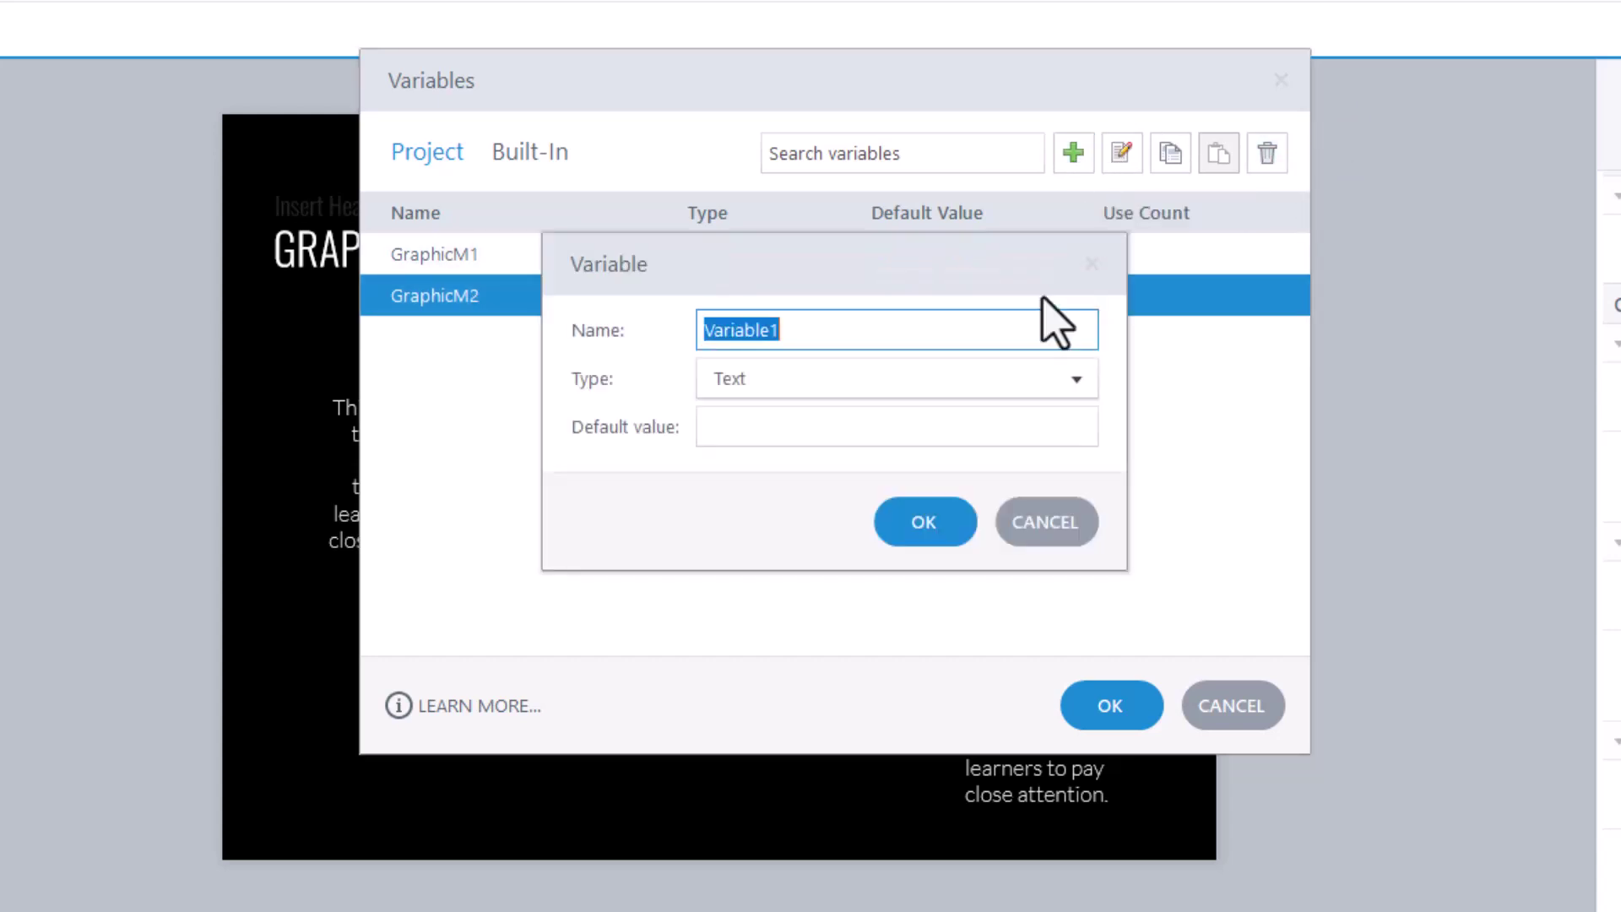
{"action": "key", "text": "ctrl+v"}
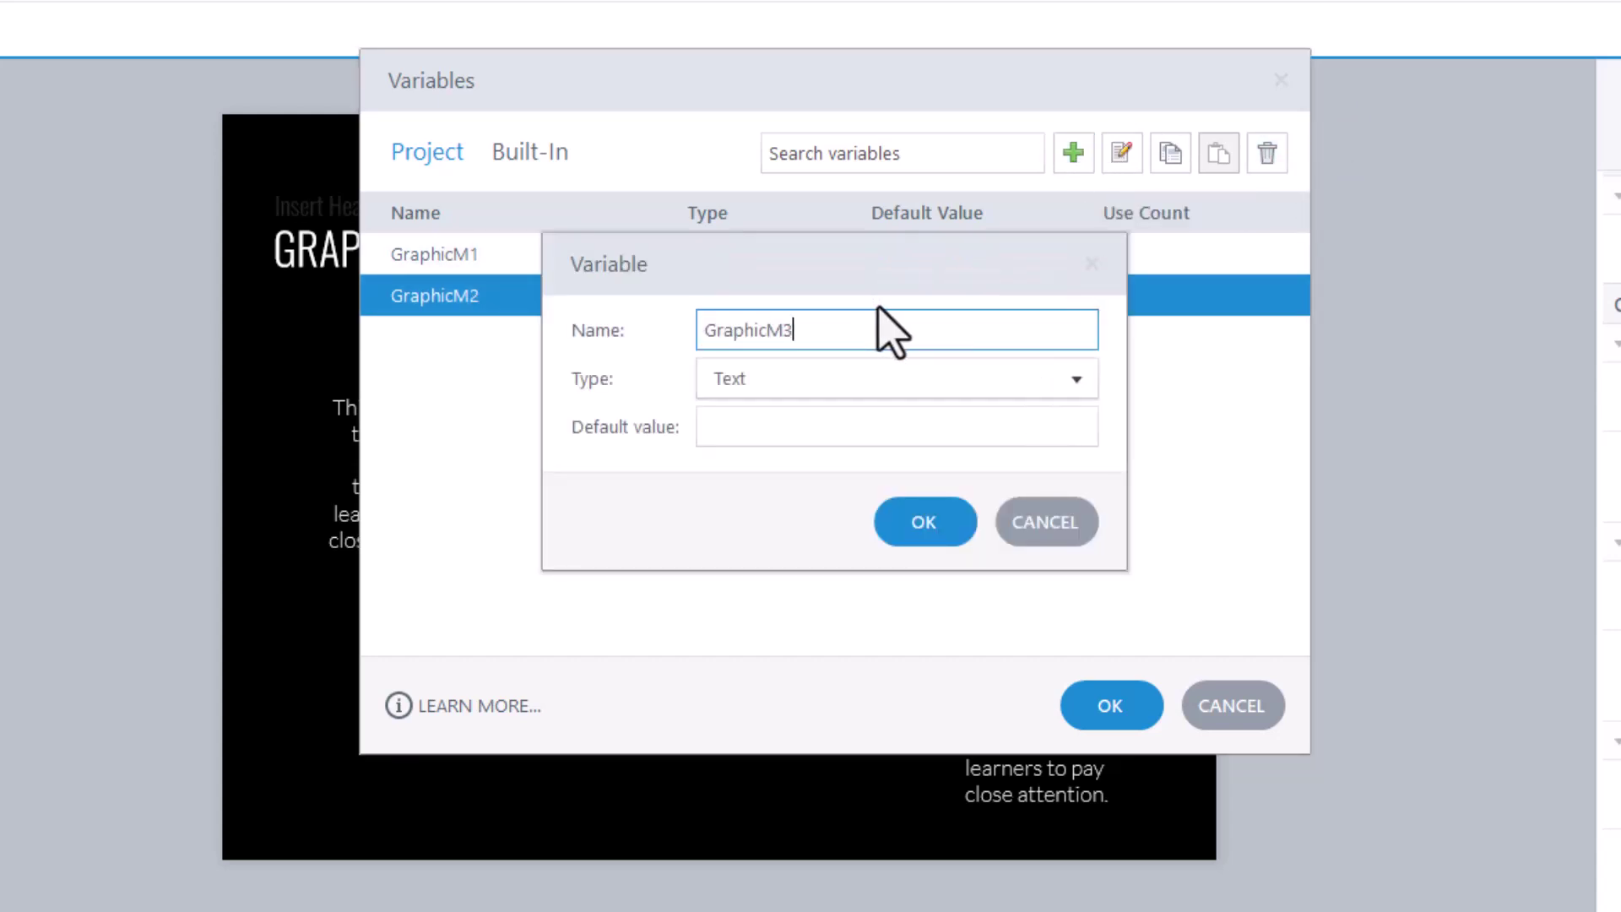
{"action": "left_click", "coordinate": [859, 372]}
{"action": "left_click", "coordinate": [855, 418]}
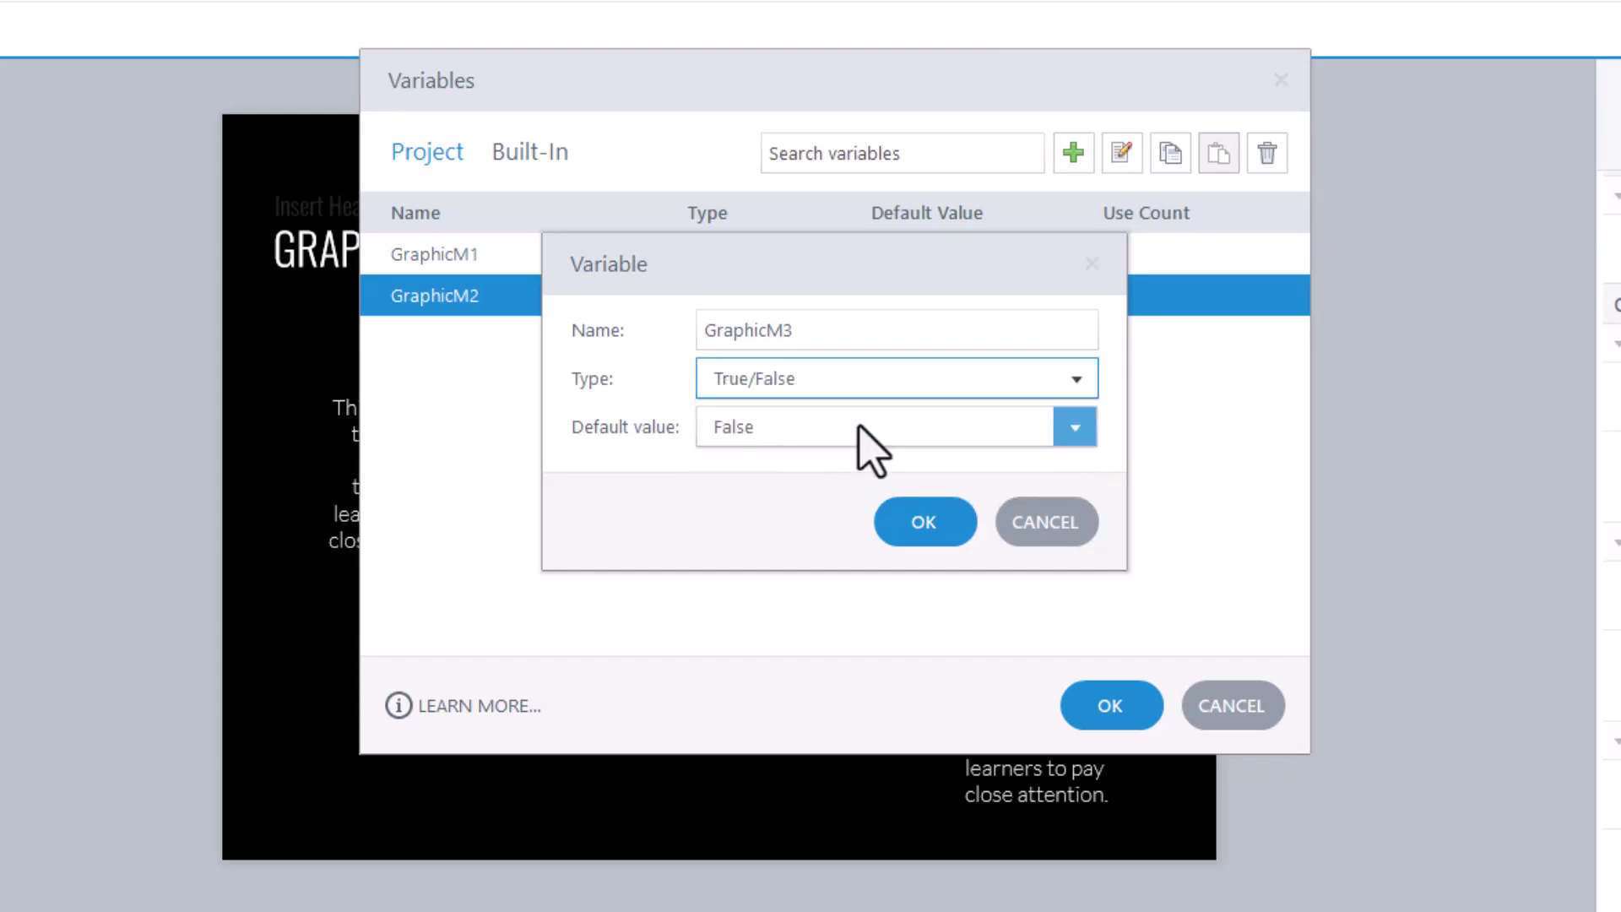
{"action": "left_click", "coordinate": [920, 530]}
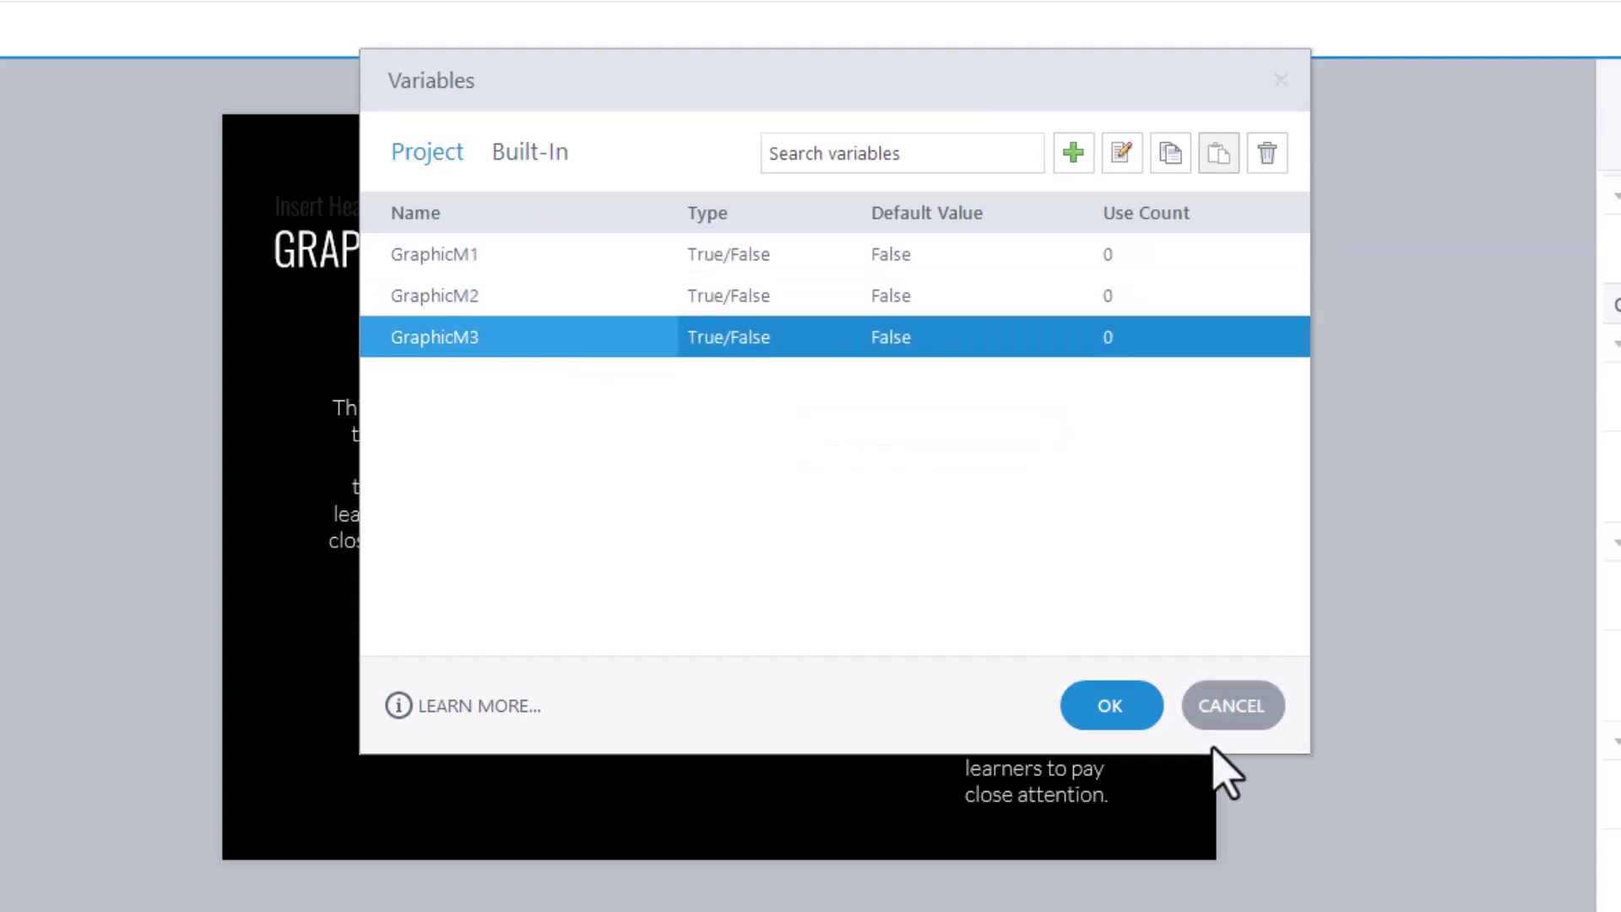
{"action": "left_click", "coordinate": [1142, 716]}
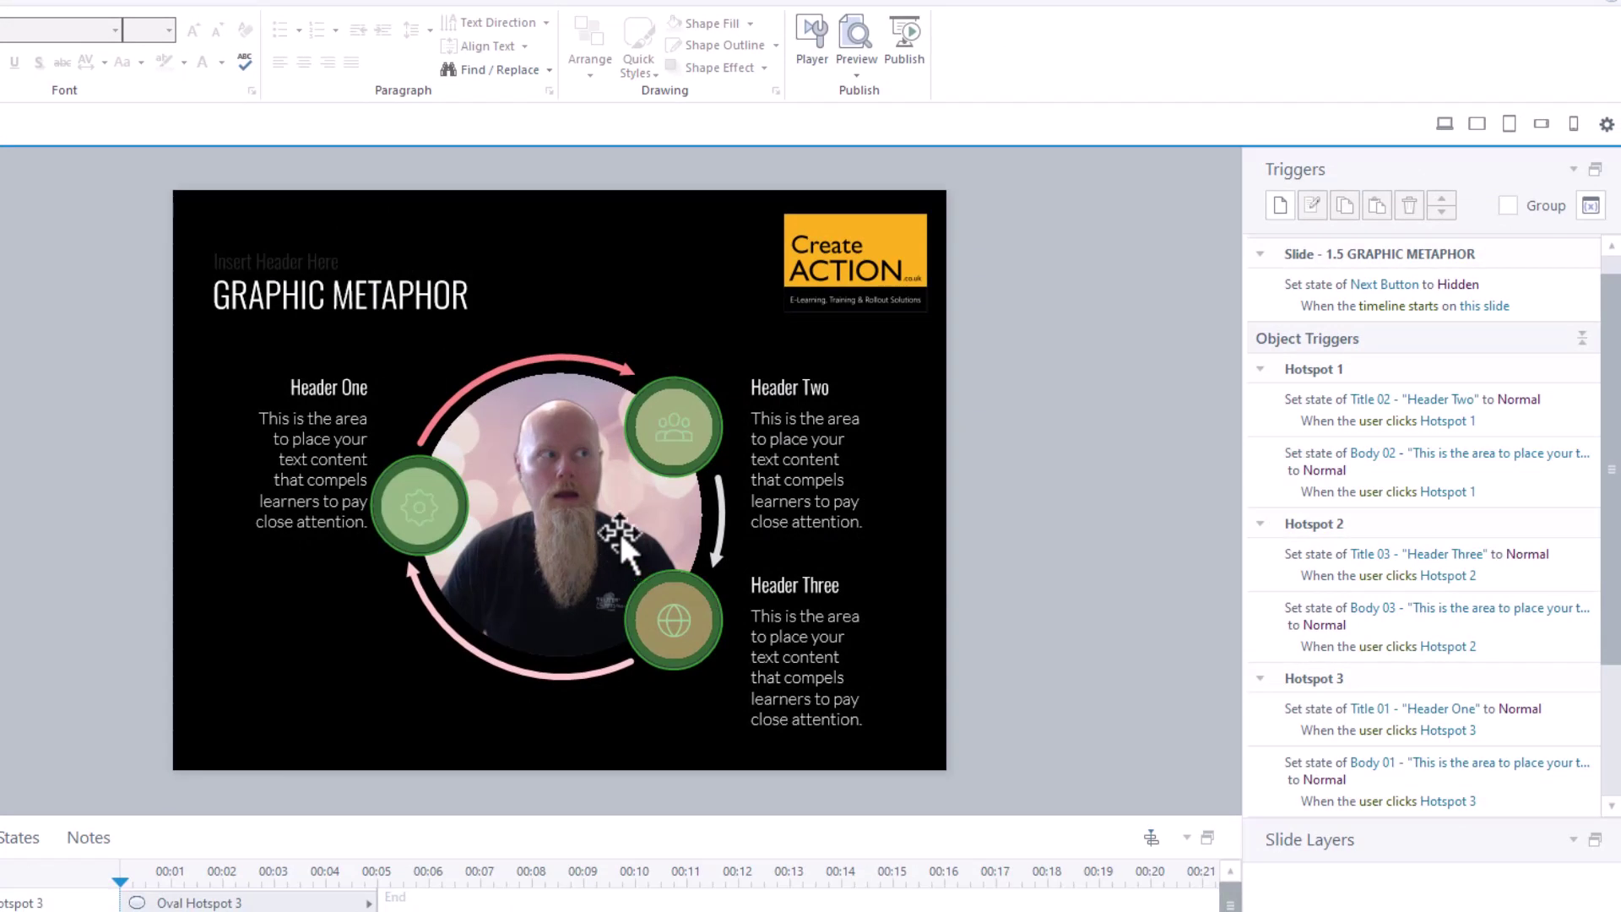
Add a trigger to Hotspot 3, beside Header One, that sets GraphicM1 to True when the user clicks the hotspot
{"action": "left_click", "coordinate": [461, 521]}
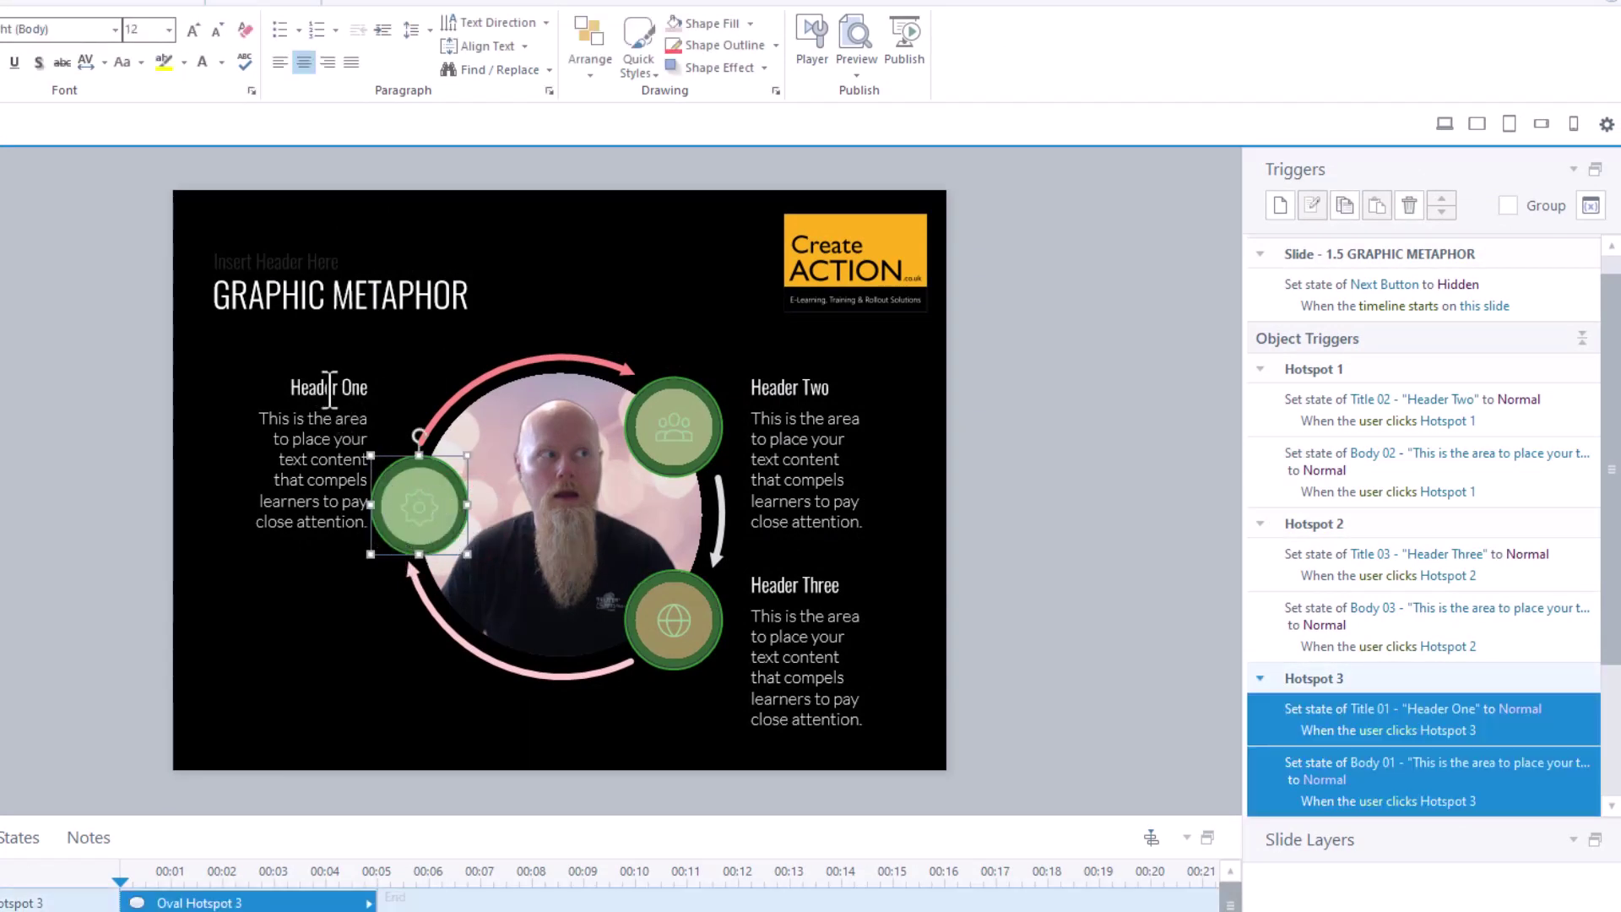
{"action": "left_click", "coordinate": [1282, 207]}
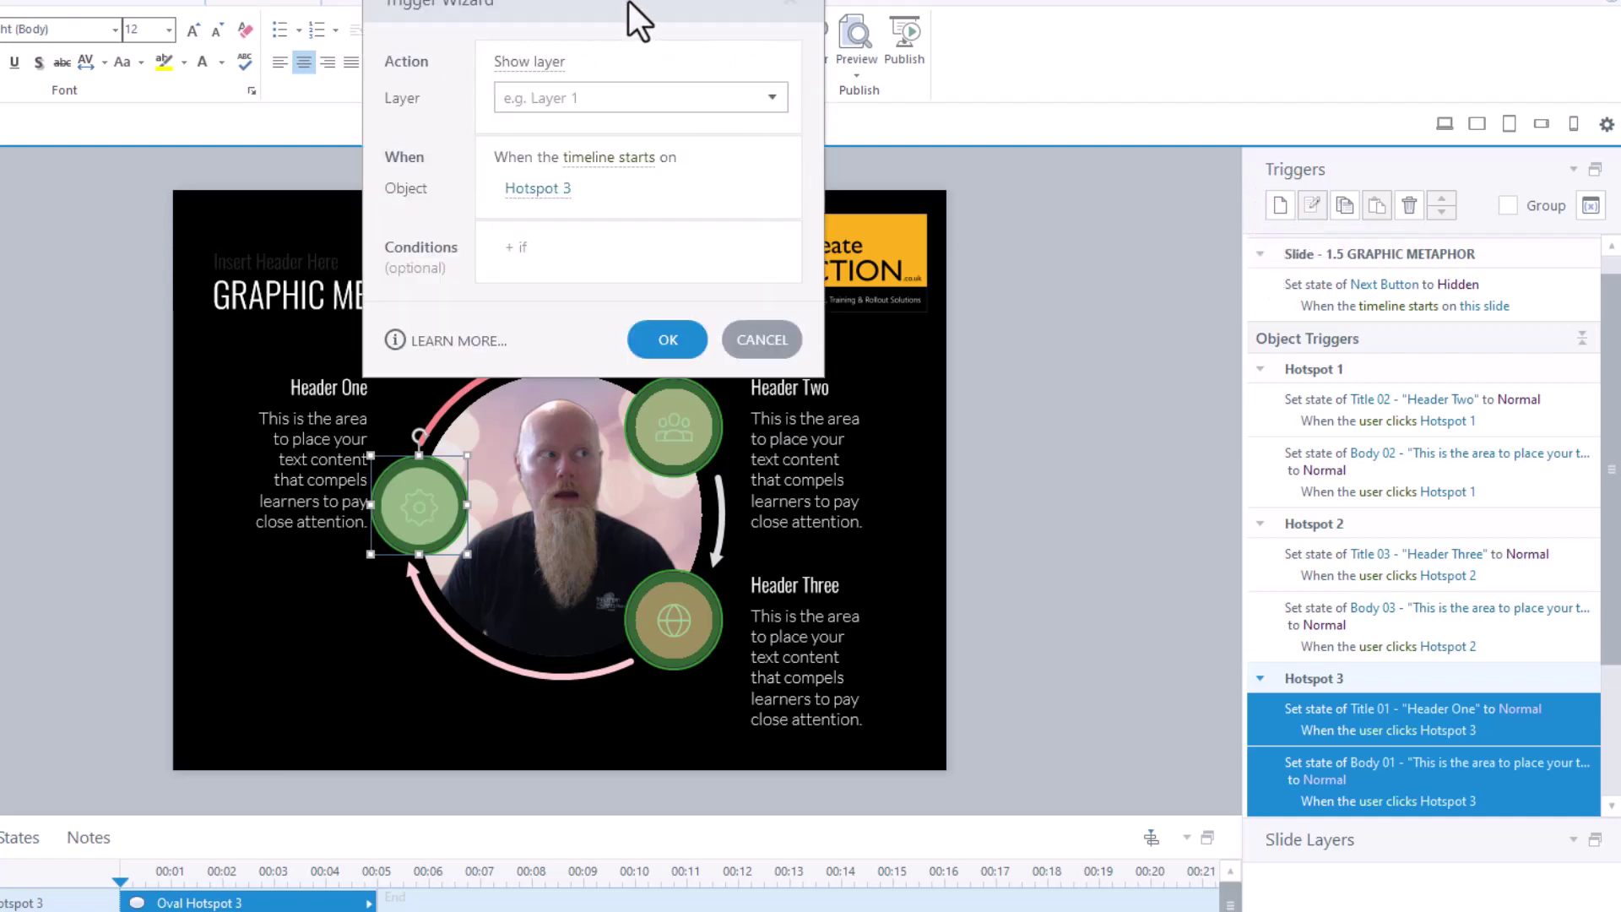
{"action": "left_click_drag", "start_coordinate": [630, 3], "coordinate": [596, 94]}
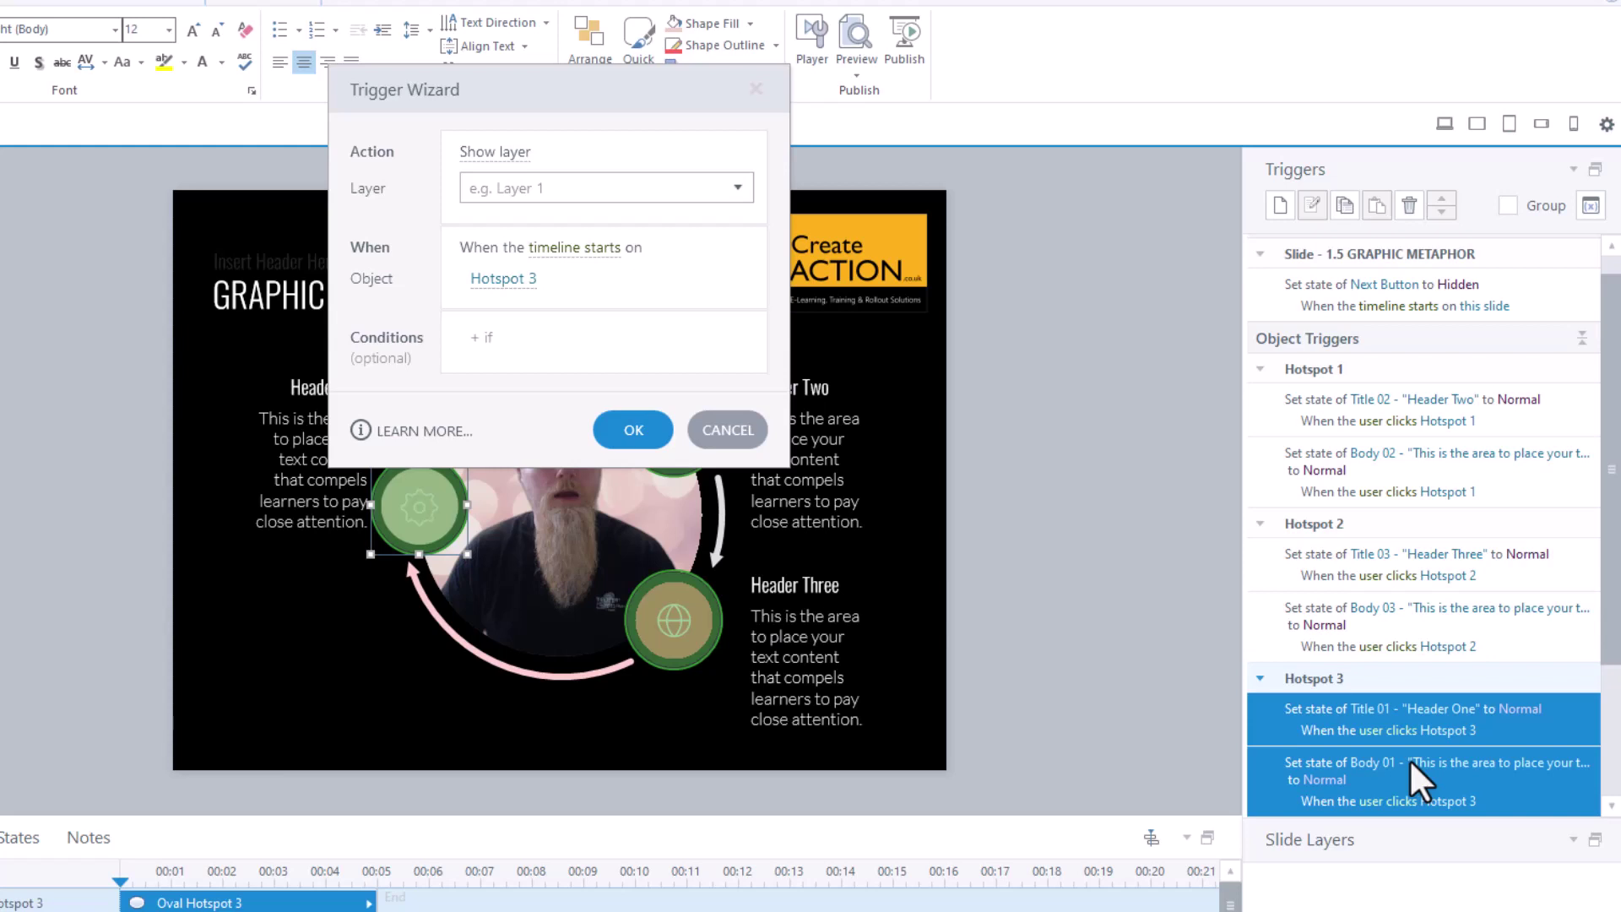
{"action": "left_click", "coordinate": [735, 429]}
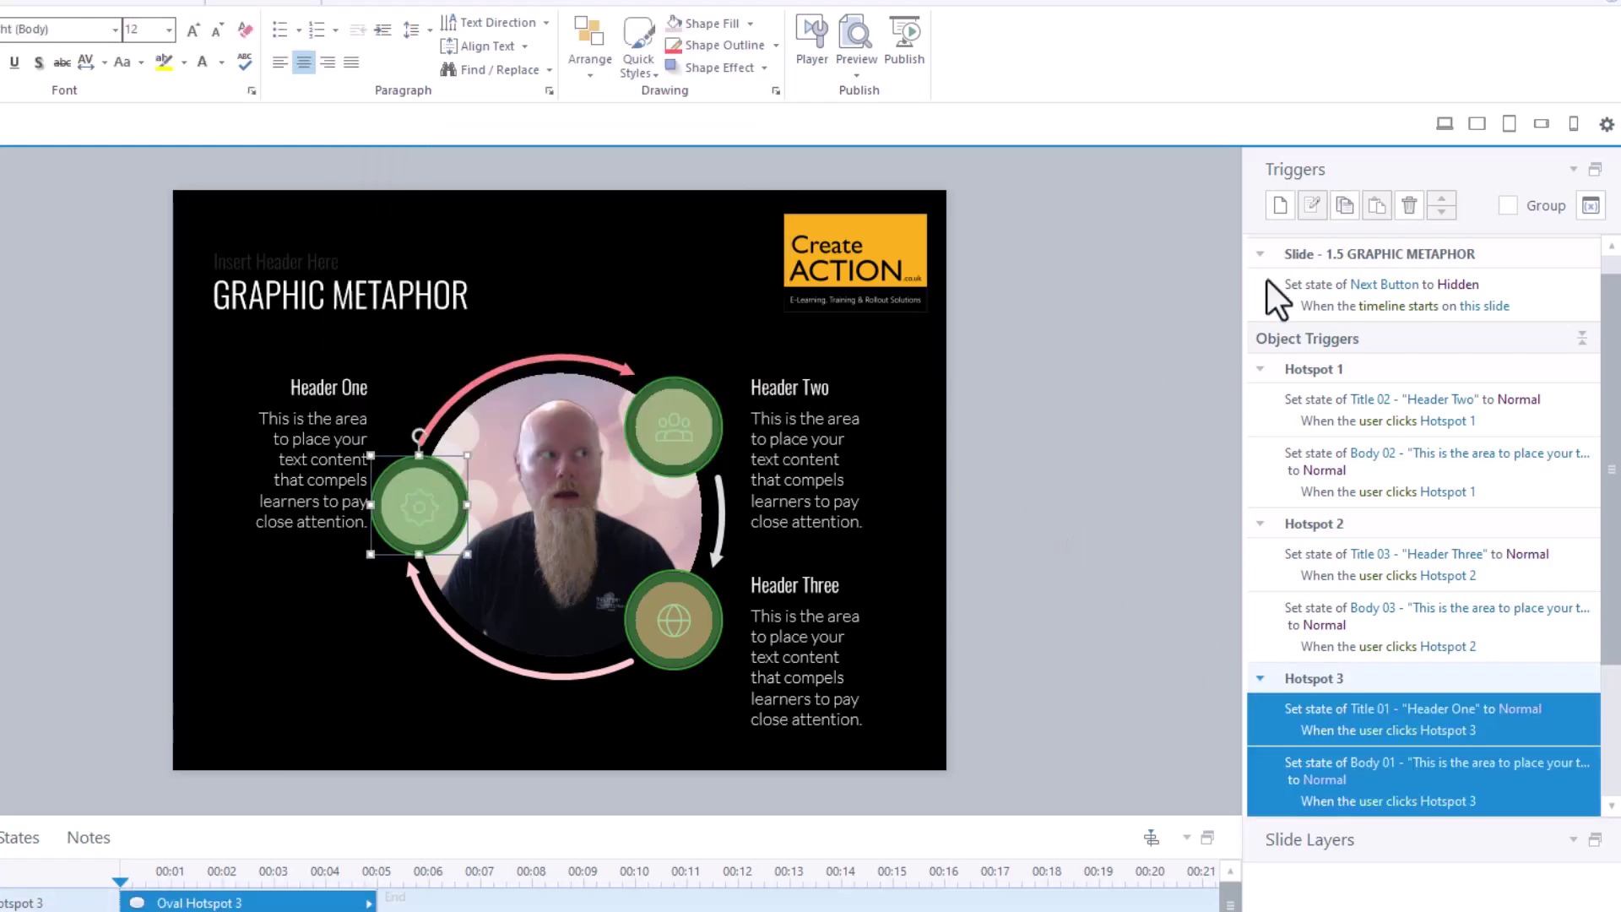
{"action": "left_click", "coordinate": [1281, 207]}
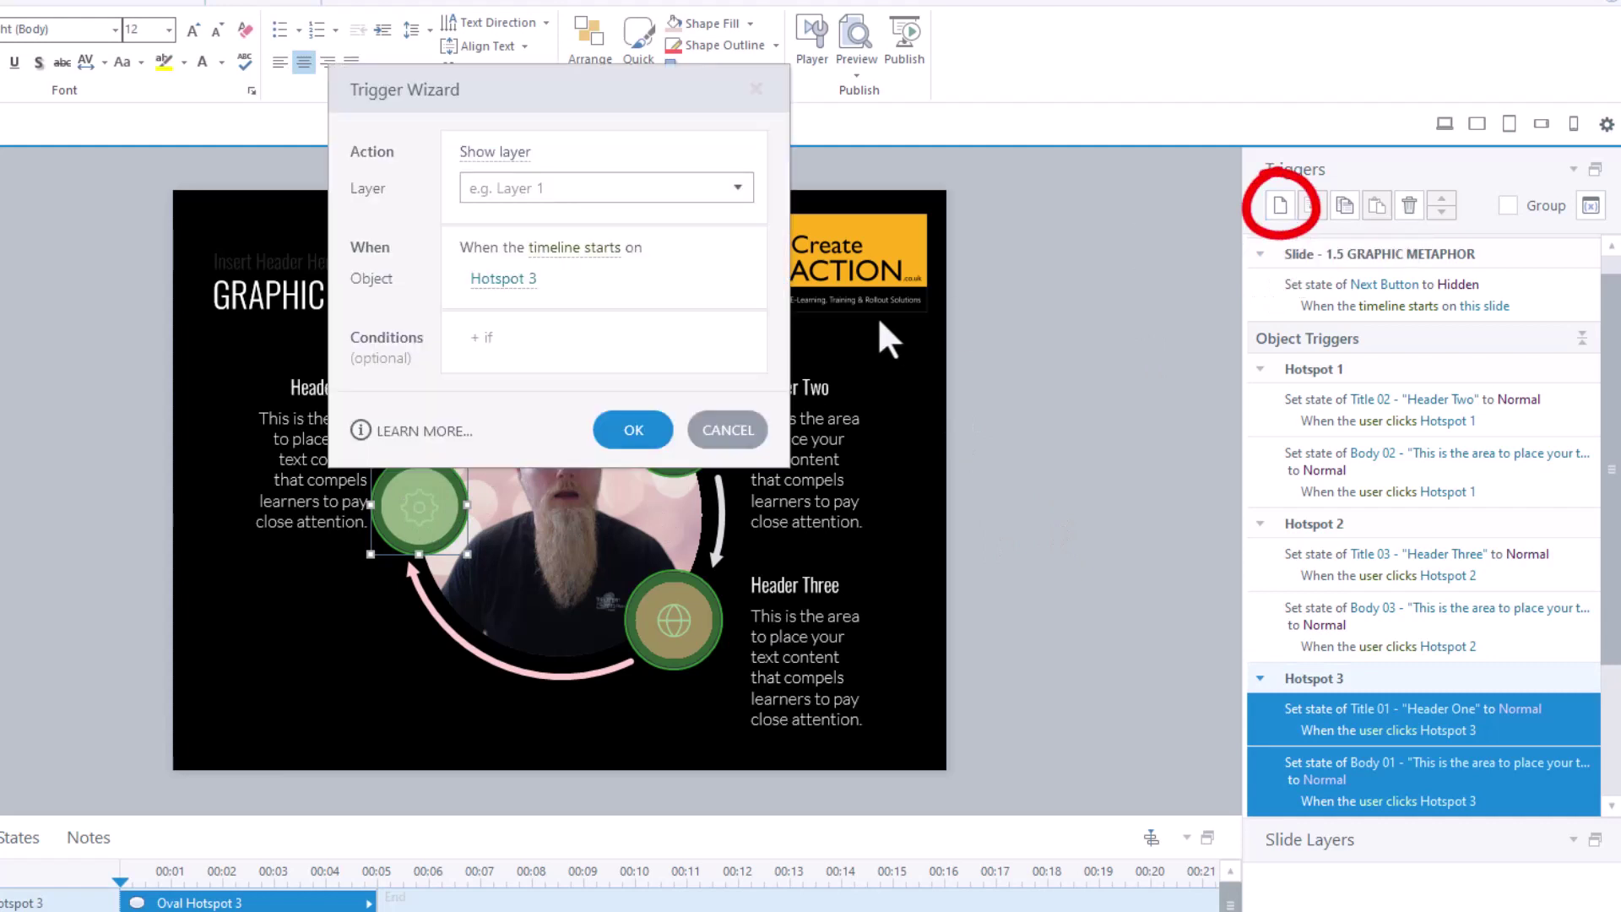
{"action": "left_click", "coordinate": [516, 162]}
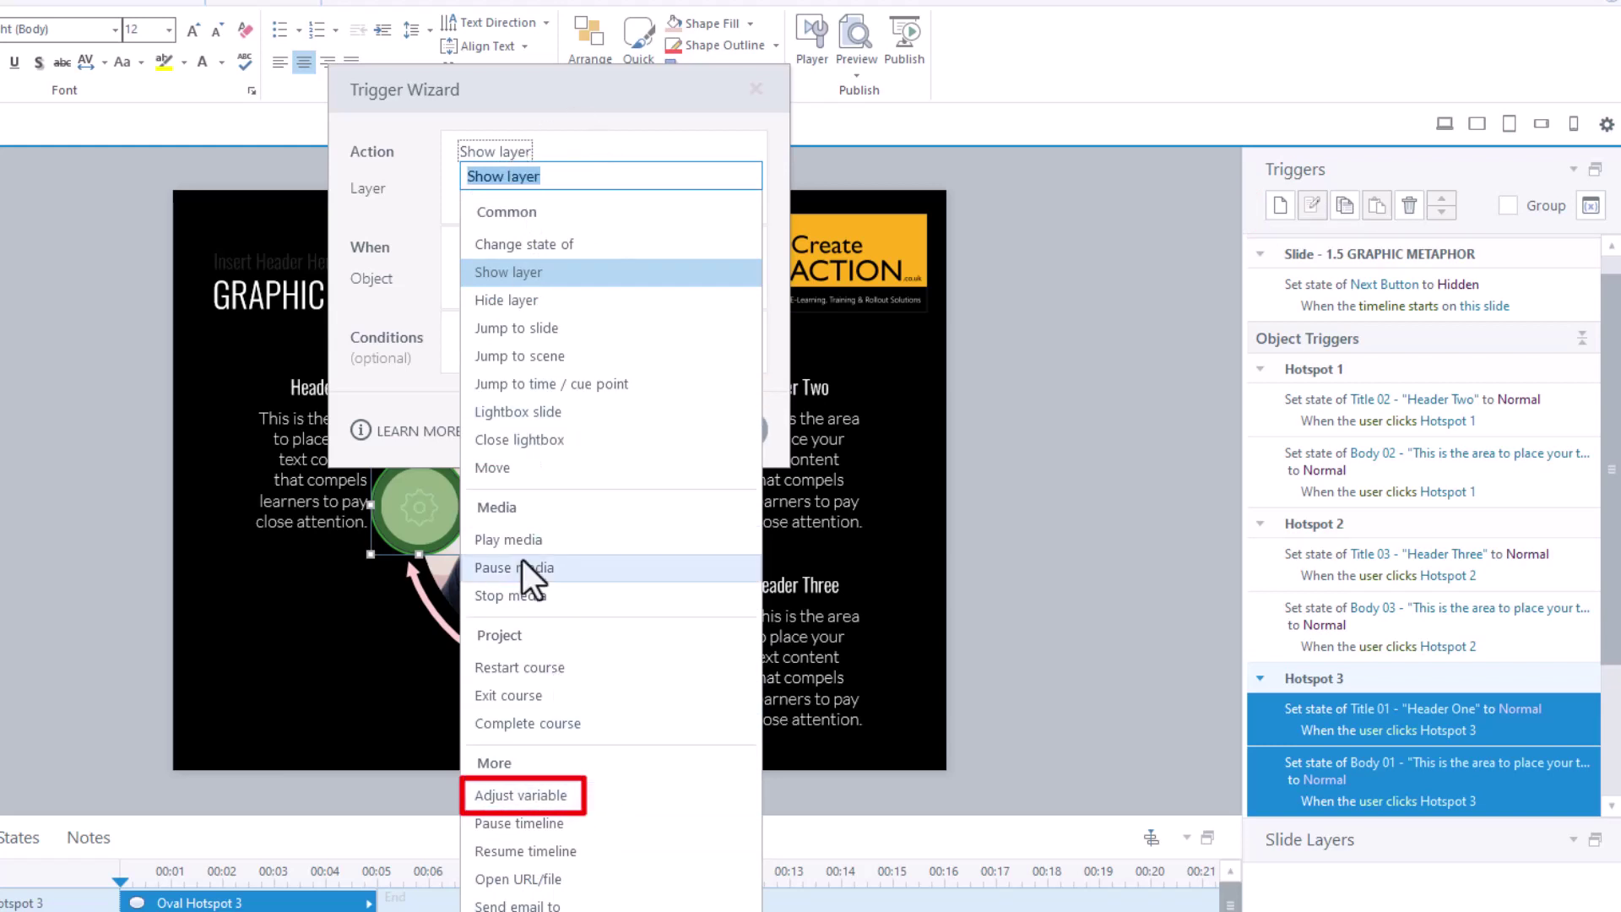
{"action": "left_click", "coordinate": [566, 801]}
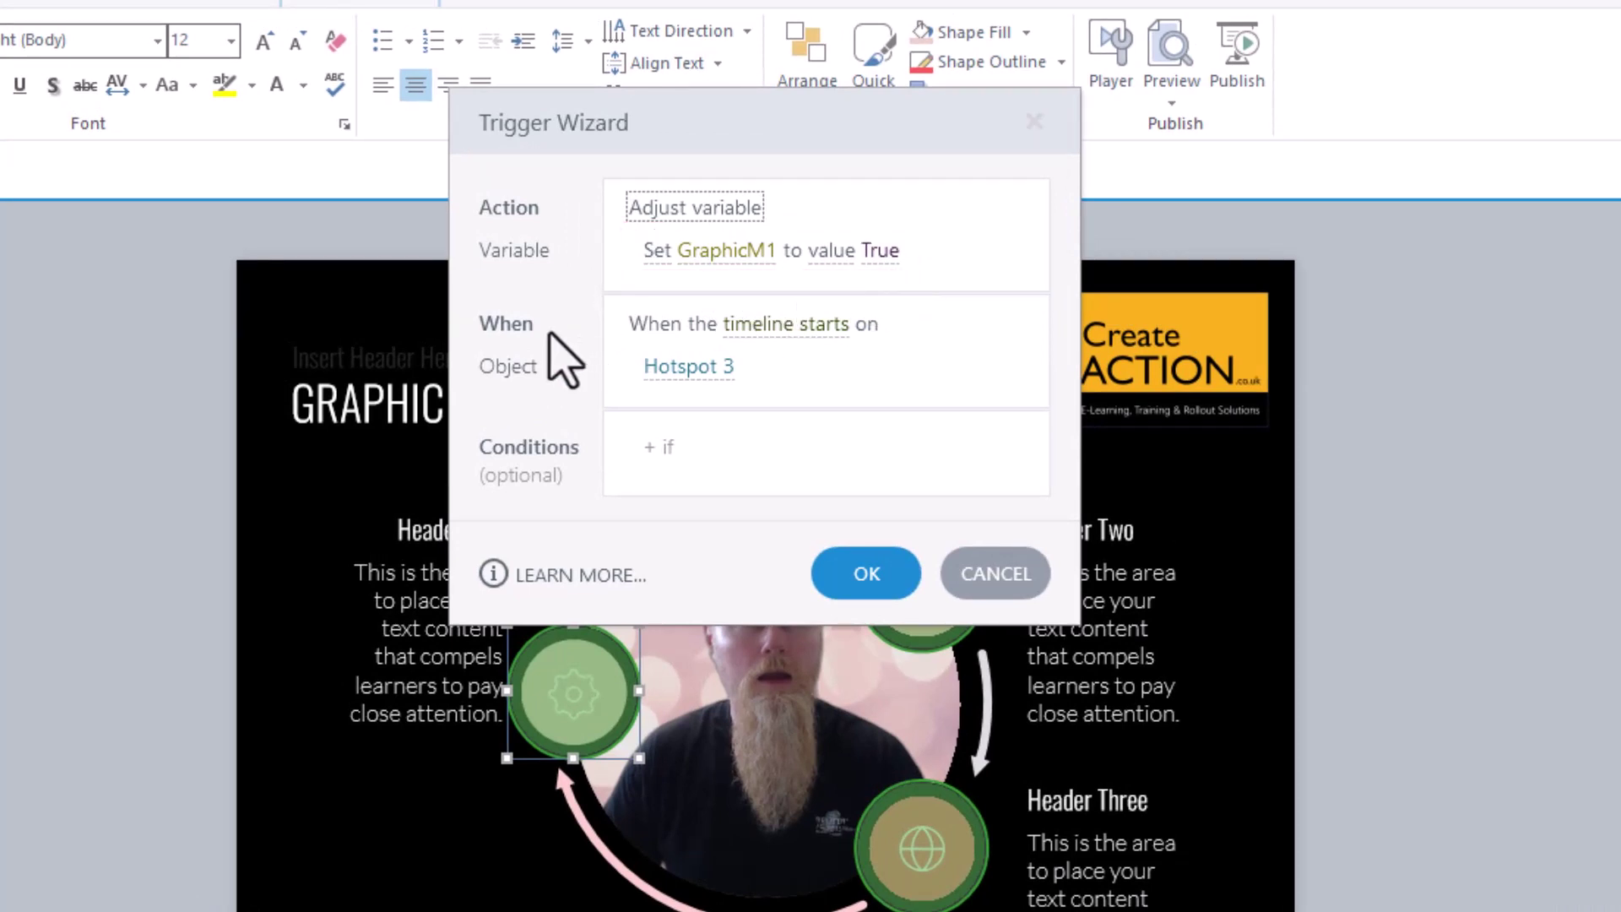
{"action": "left_click", "coordinate": [812, 332]}
{"action": "left_click", "coordinate": [729, 454]}
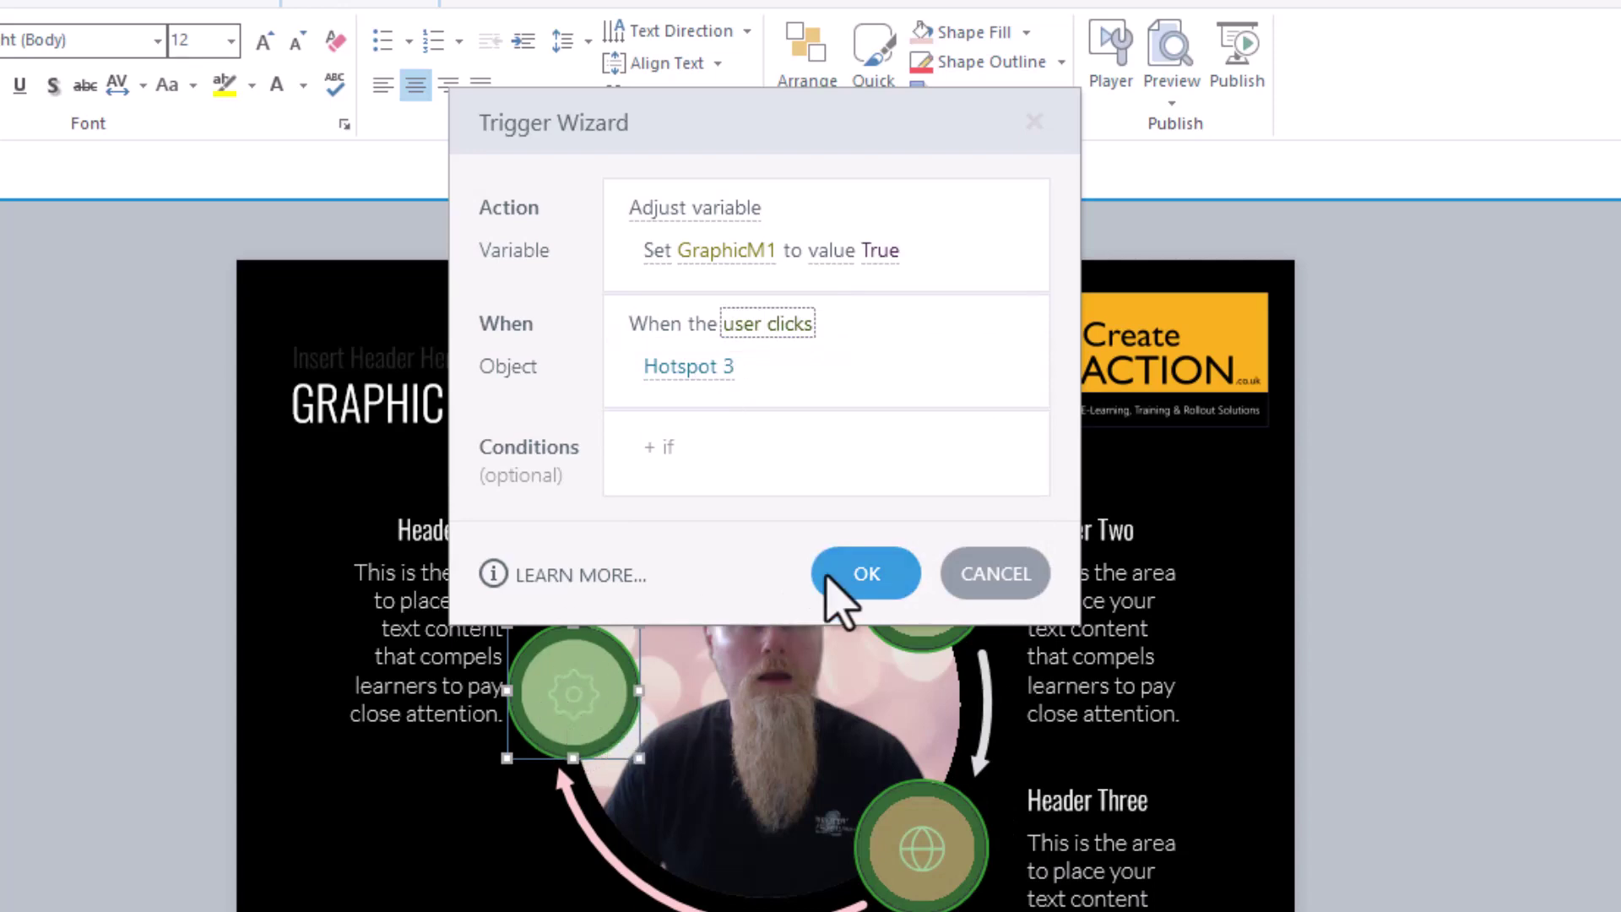
{"action": "left_click", "coordinate": [860, 575]}
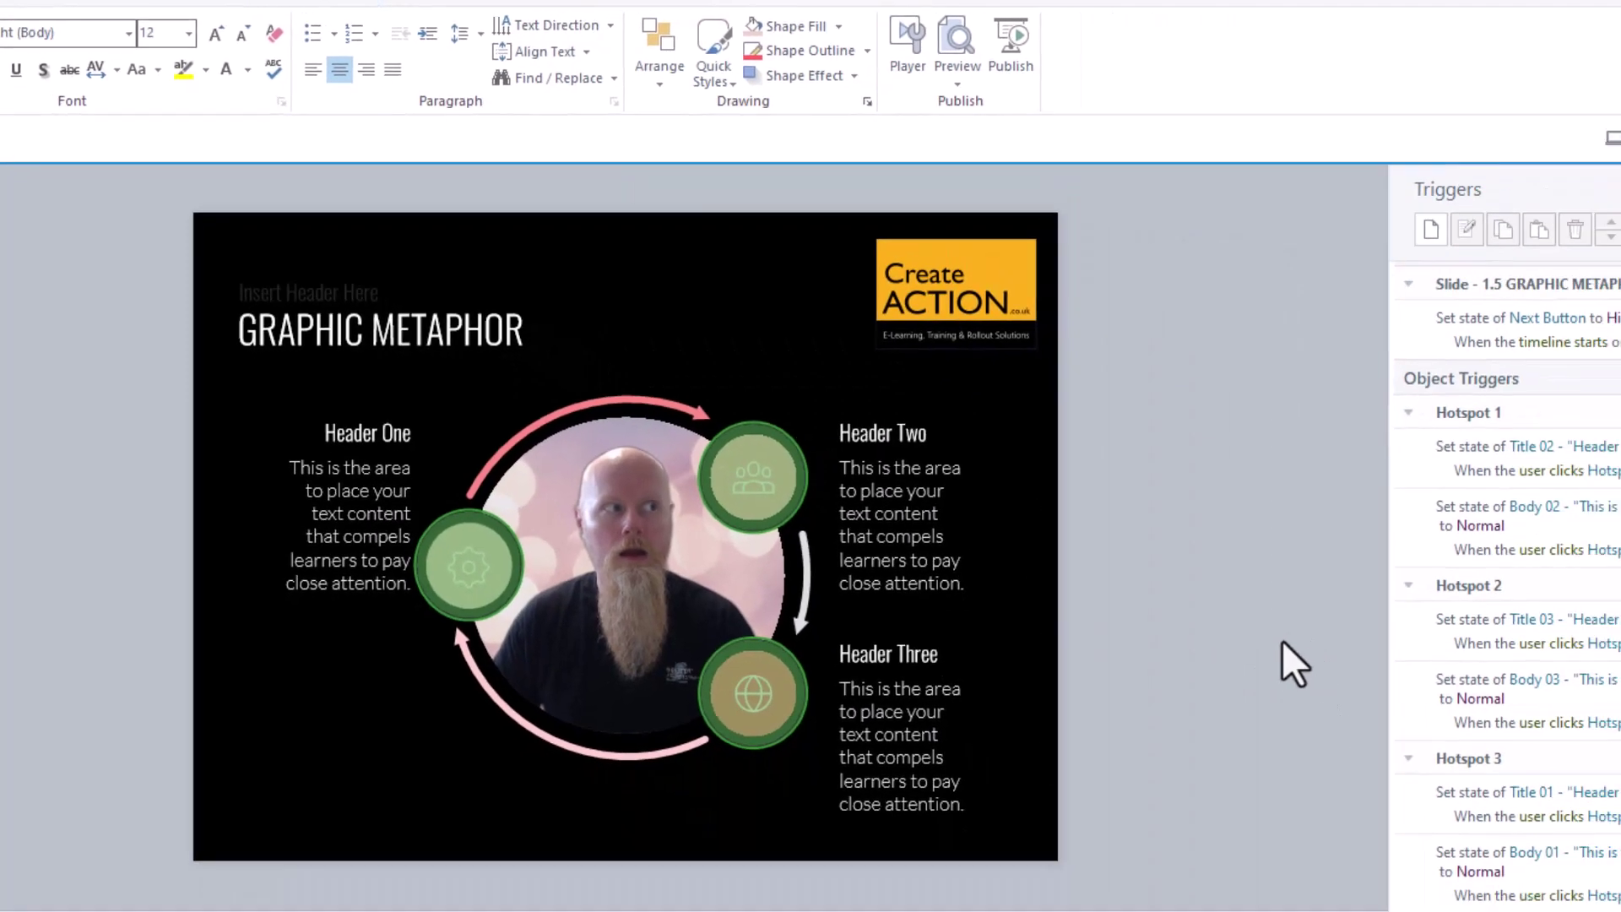
{"action": "scroll", "coordinate": [1605, 652], "scroll_direction": "down", "scroll_amount": 2}
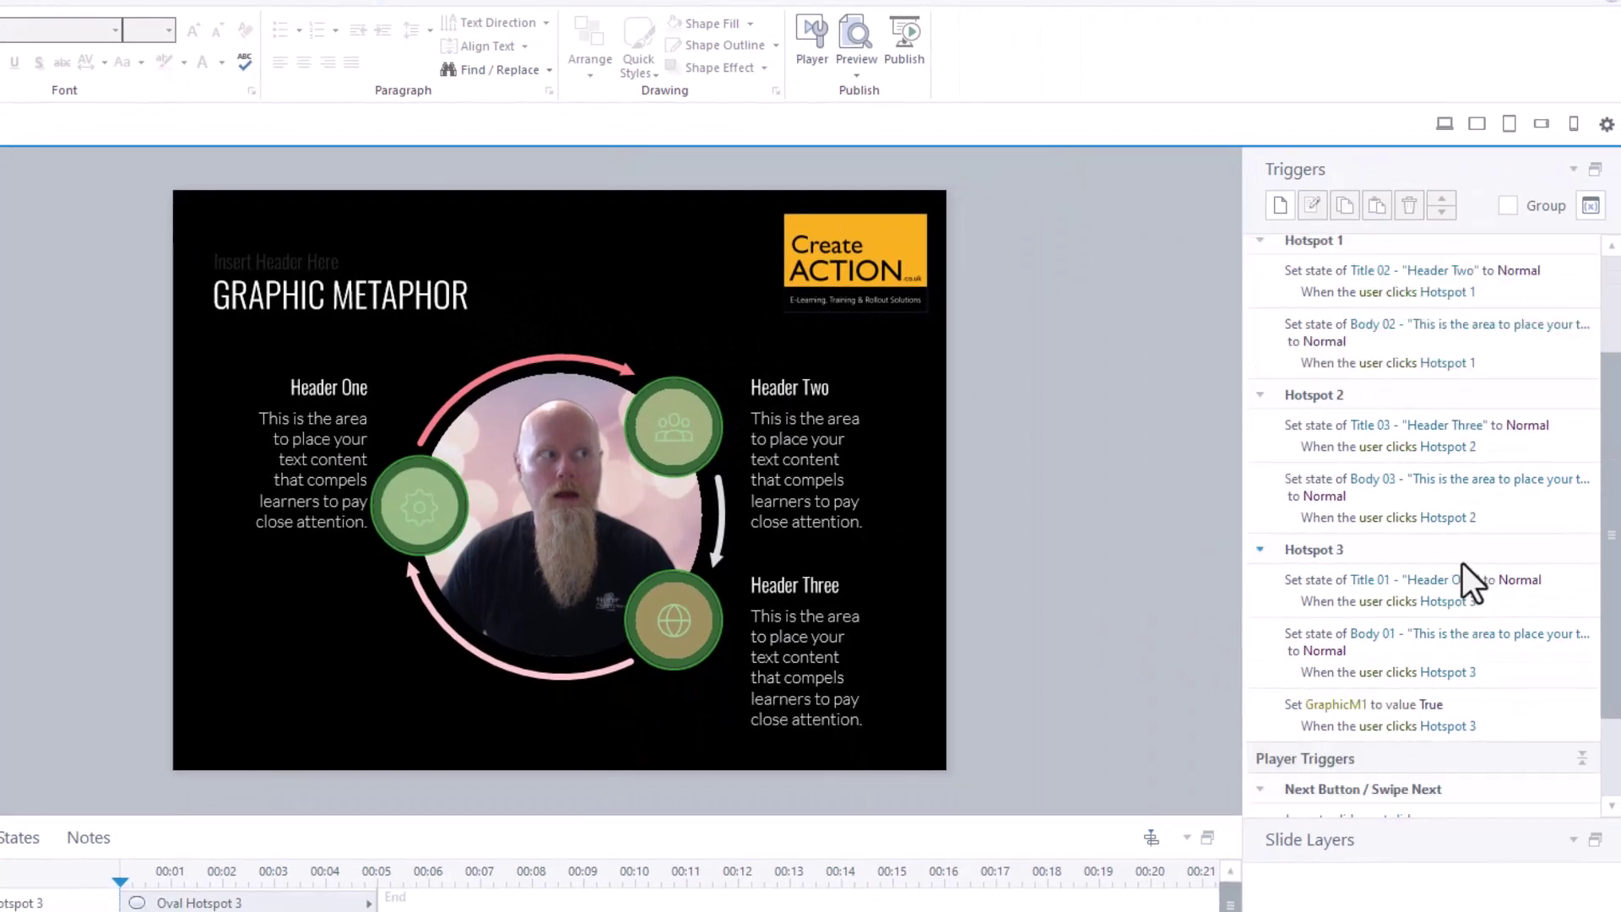
{"action": "scroll", "coordinate": [1466, 565], "scroll_direction": "down", "scroll_amount": 2}
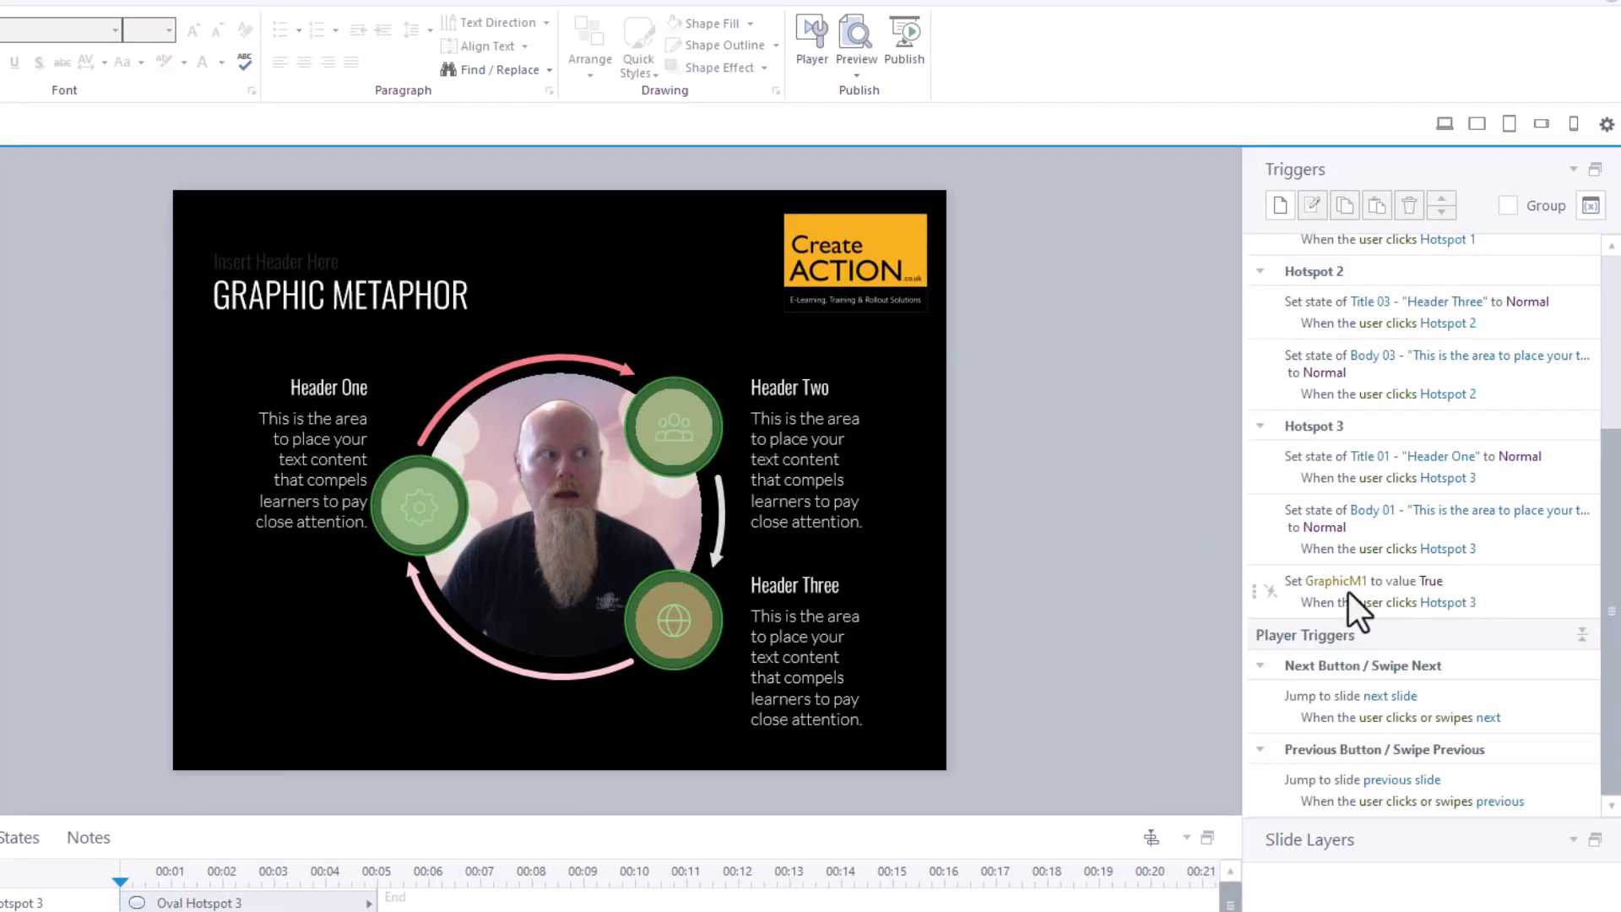
{"action": "left_click", "coordinate": [1492, 601]}
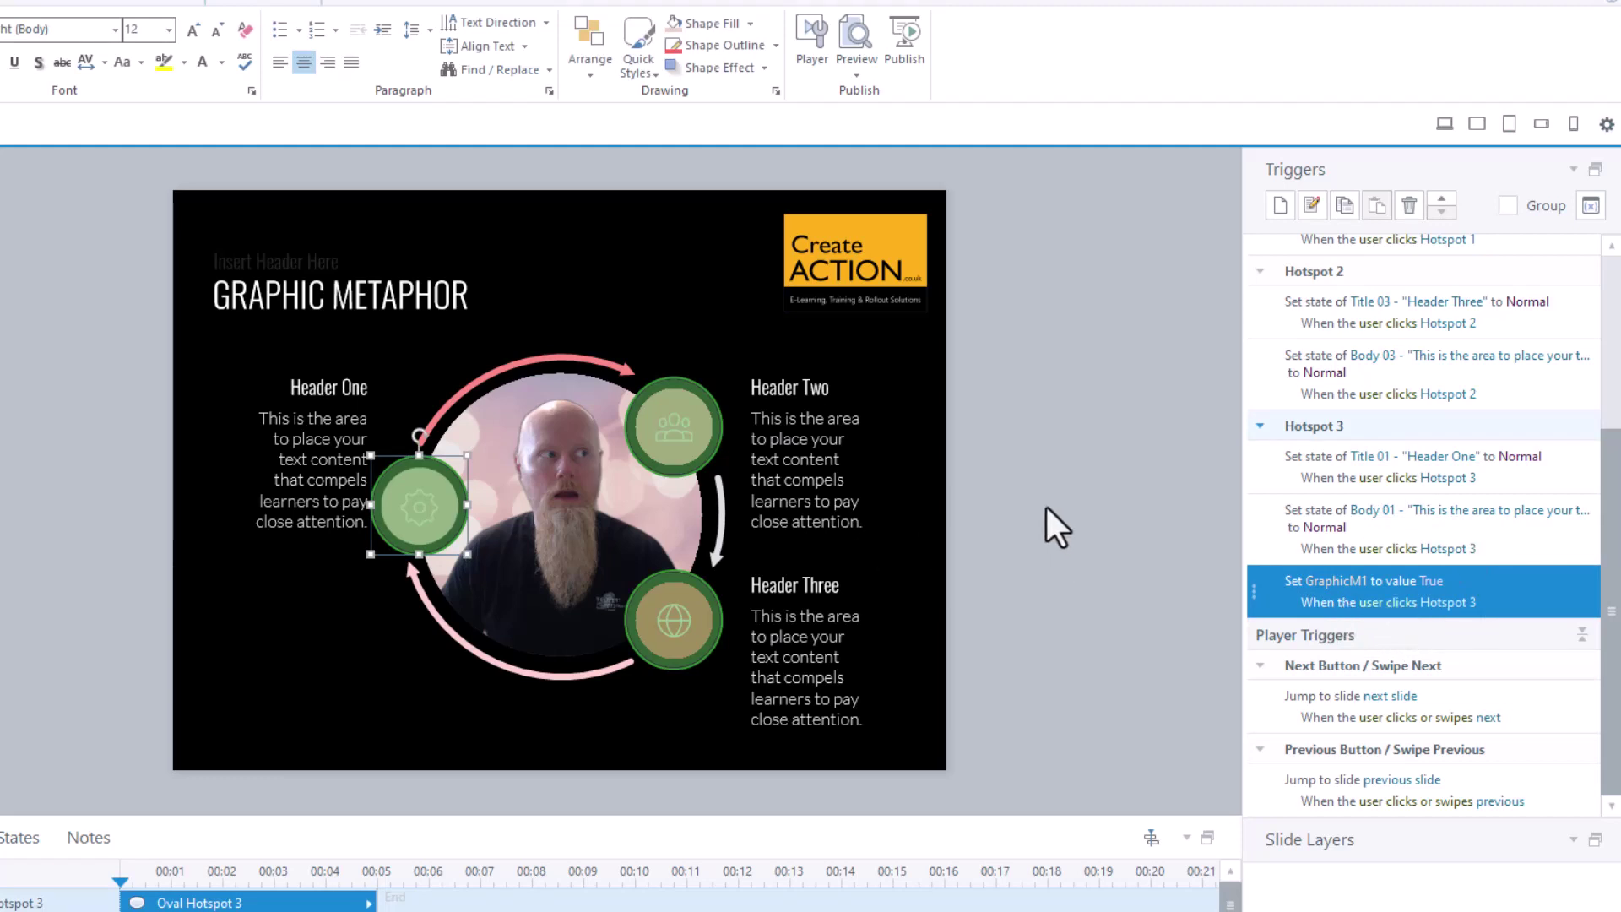
Add a trigger to Hotspot 1, beside Header Two, that sets GraphicM2 to True when the user clicks the hotspot
{"action": "left_click", "coordinate": [680, 427]}
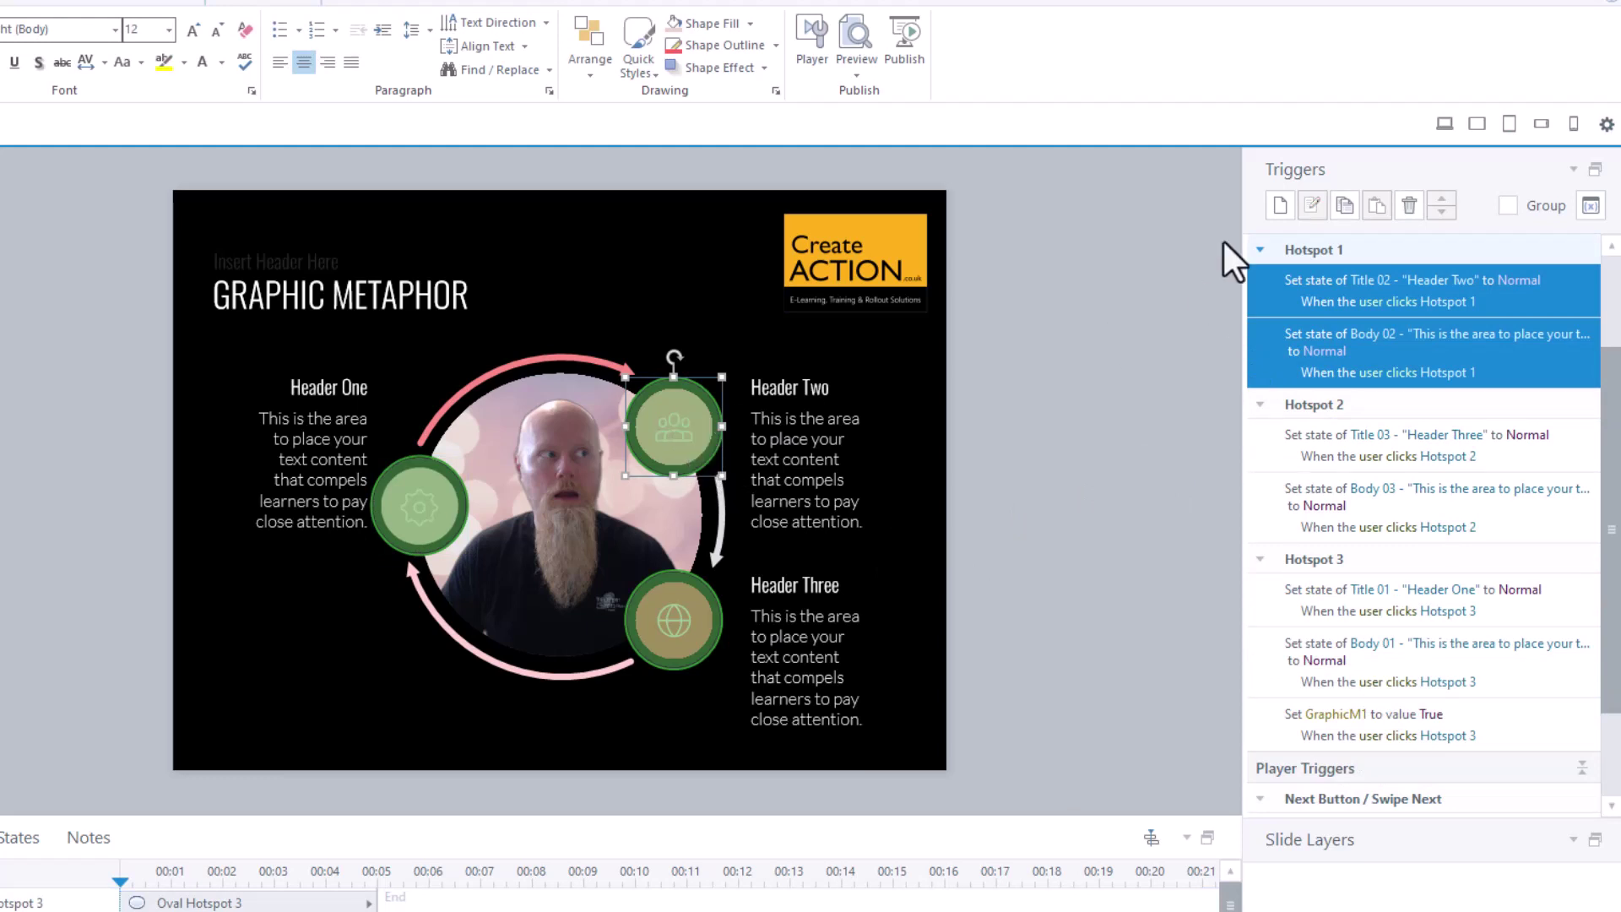
{"action": "left_click", "coordinate": [1280, 206]}
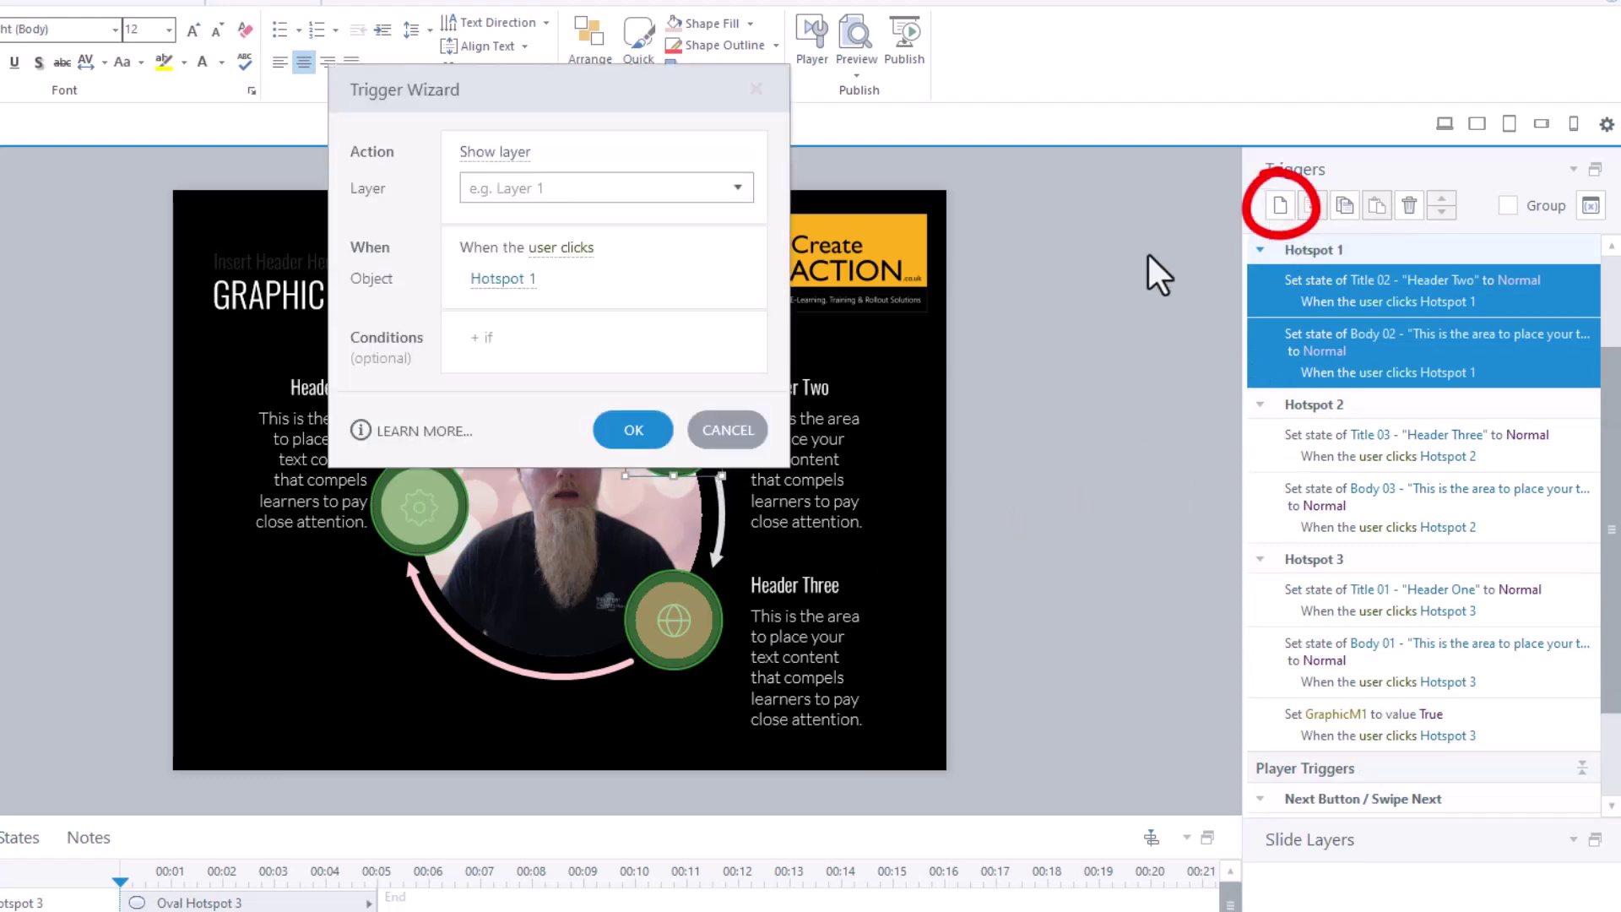
{"action": "left_click", "coordinate": [502, 157]}
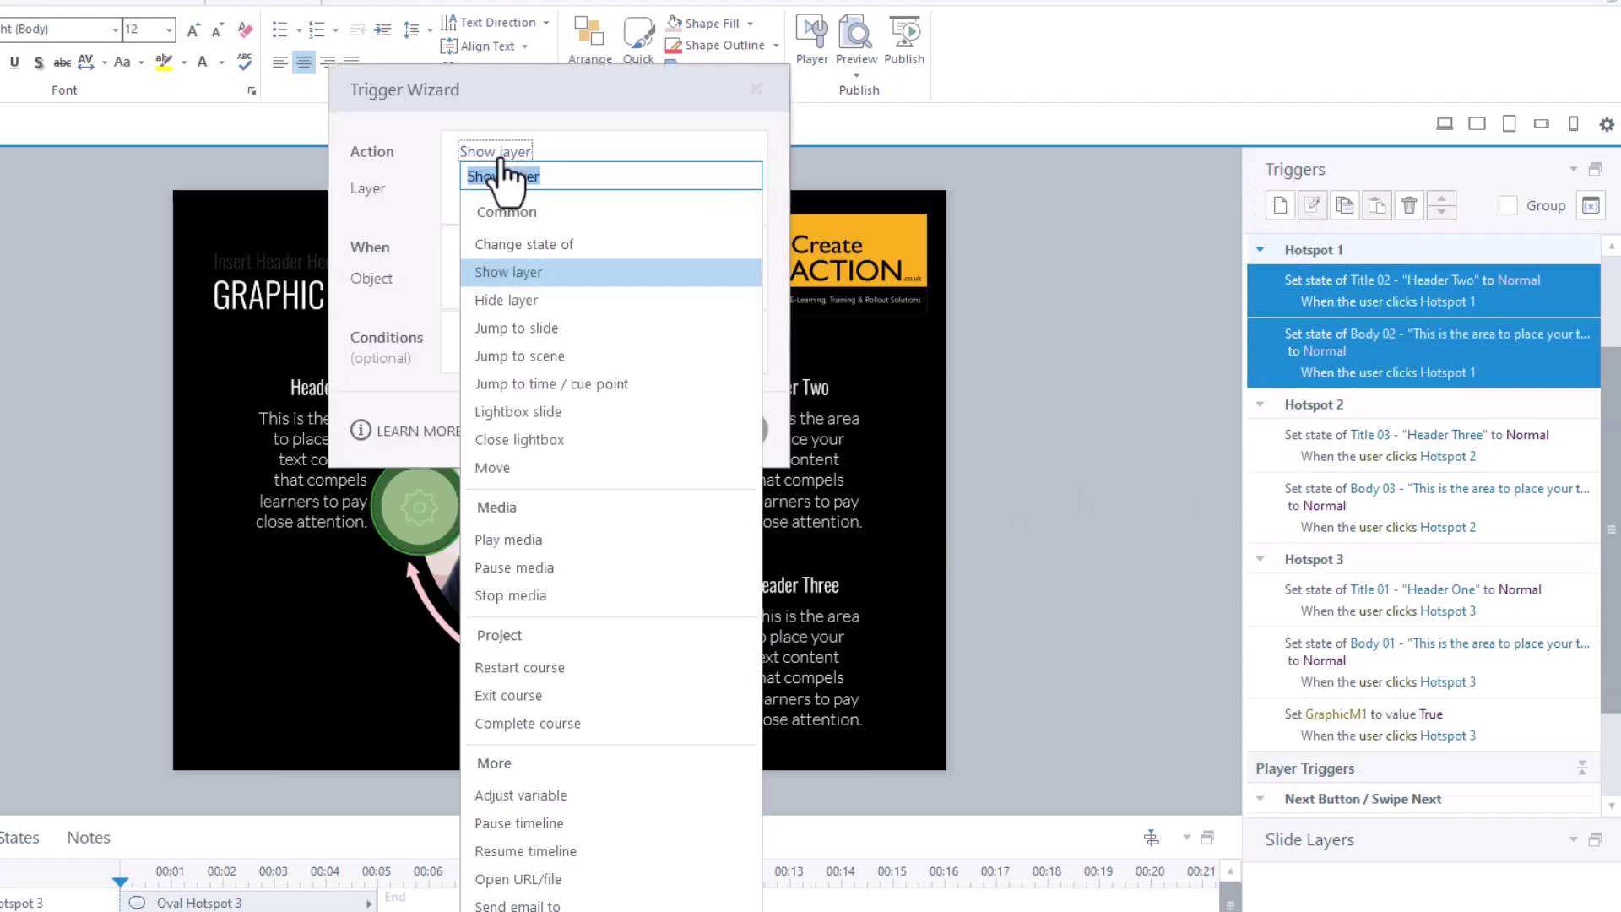
{"action": "left_click", "coordinate": [579, 796]}
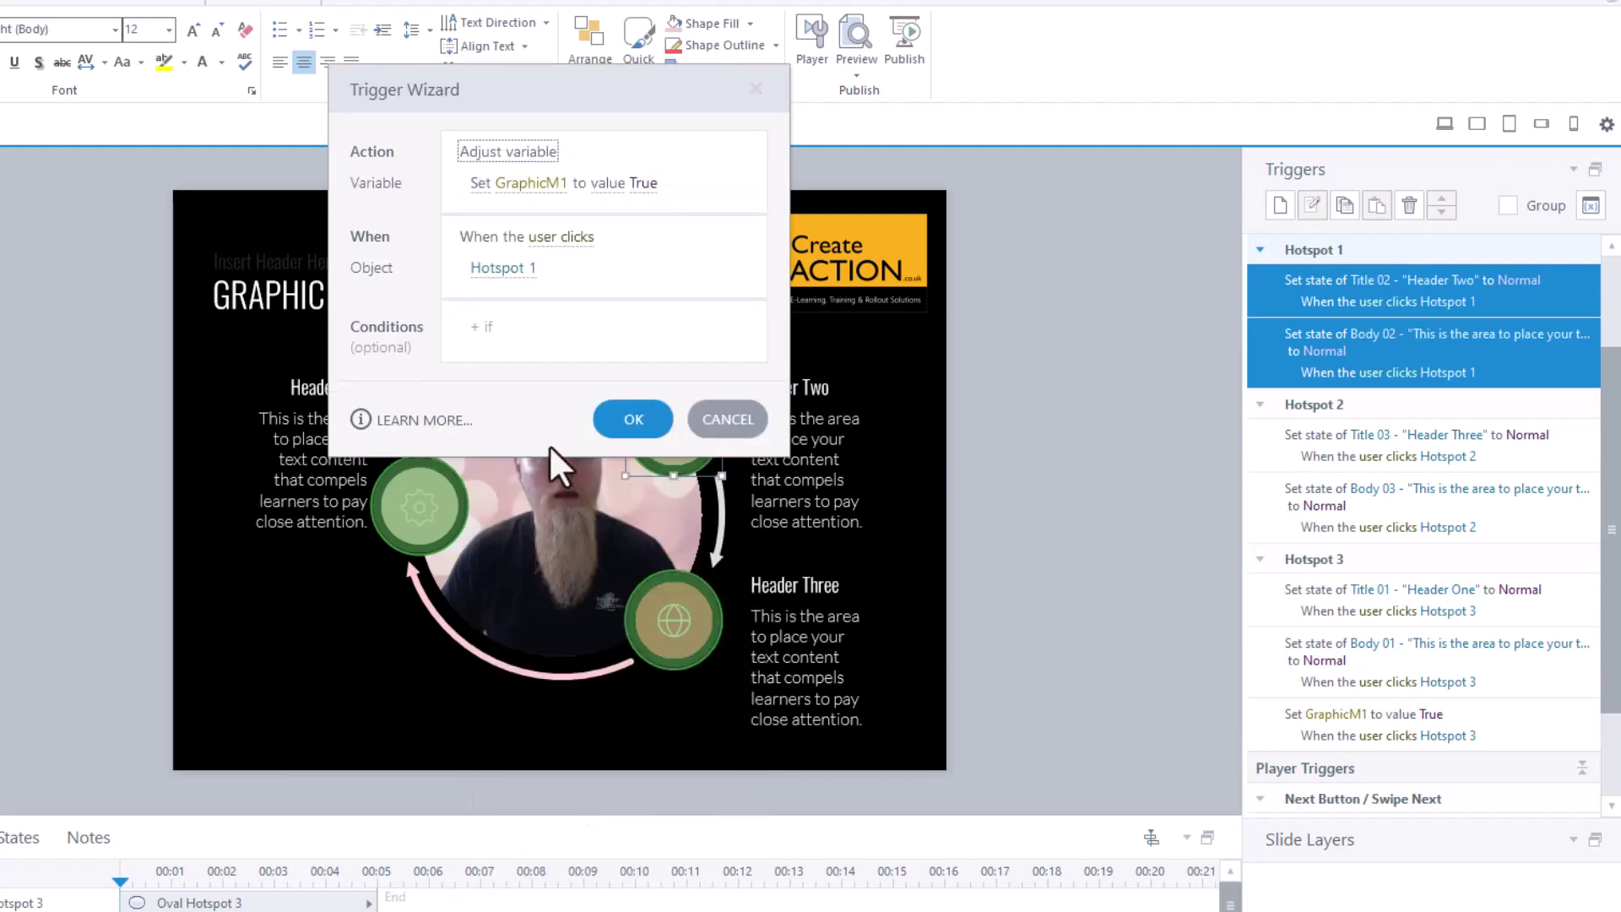
{"action": "left_click", "coordinate": [532, 184]}
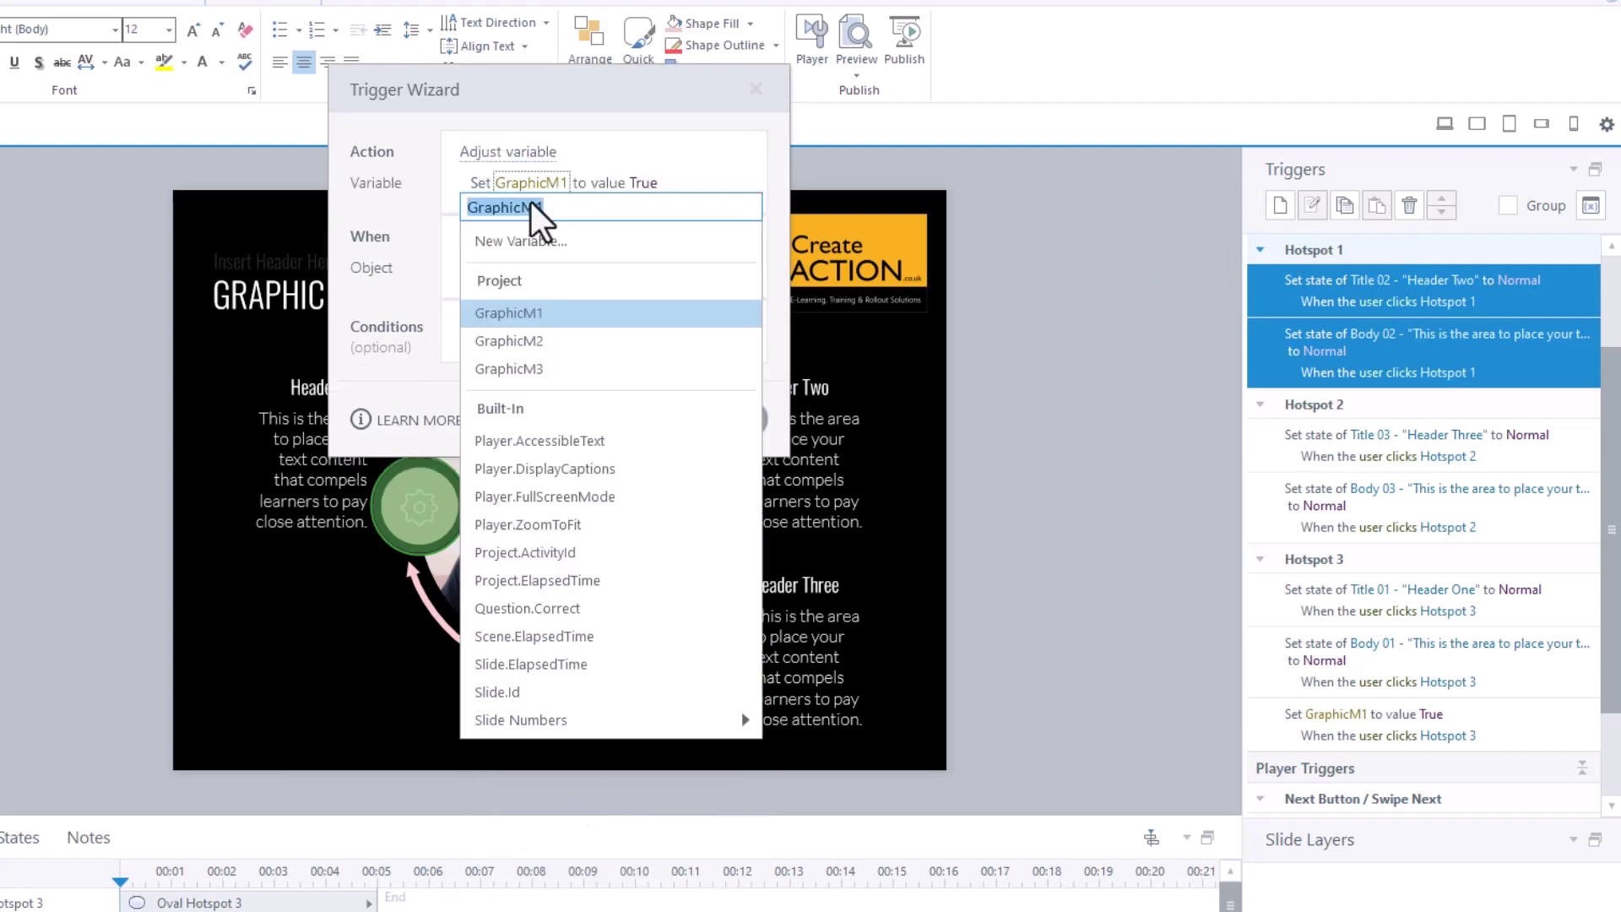
{"action": "left_click", "coordinate": [555, 343]}
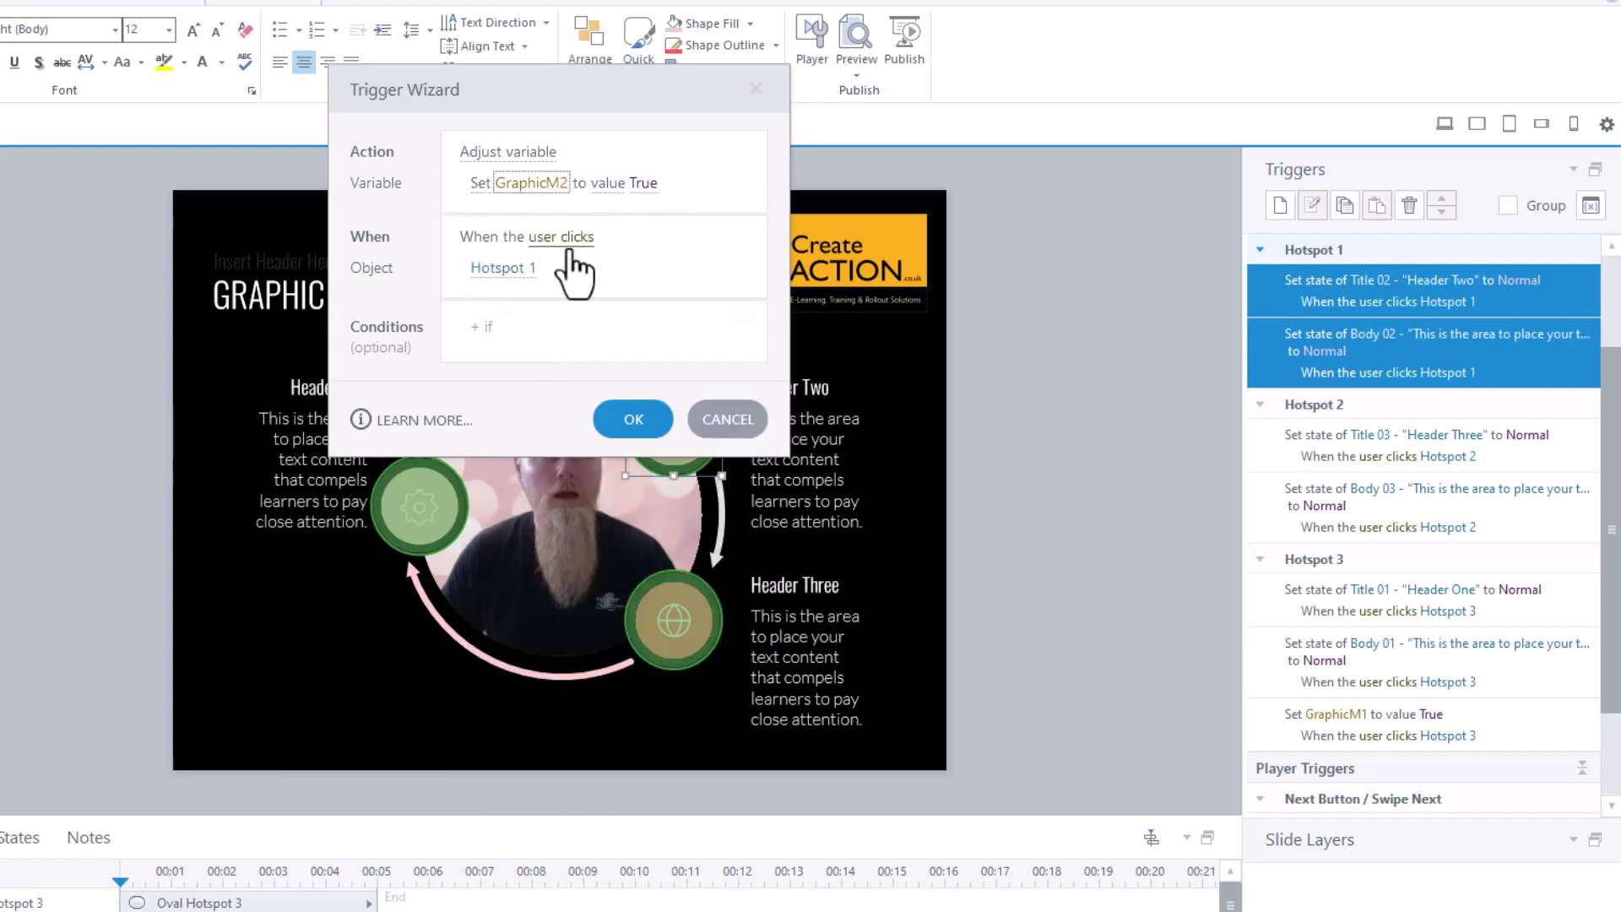
{"action": "left_click", "coordinate": [519, 272]}
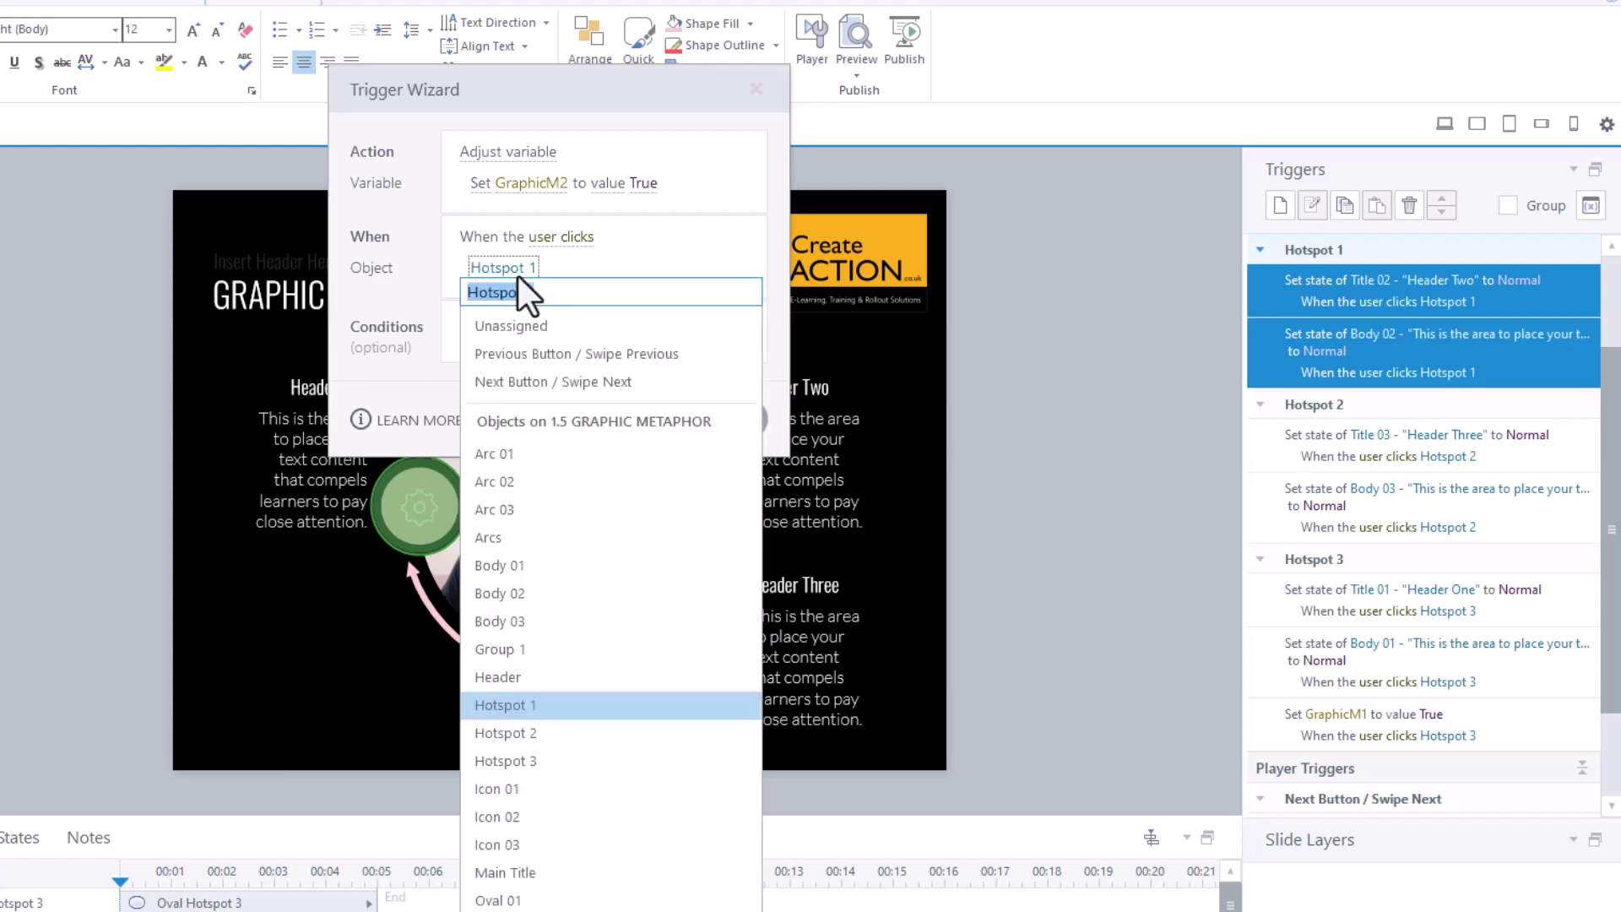
{"action": "left_click", "coordinate": [637, 279]}
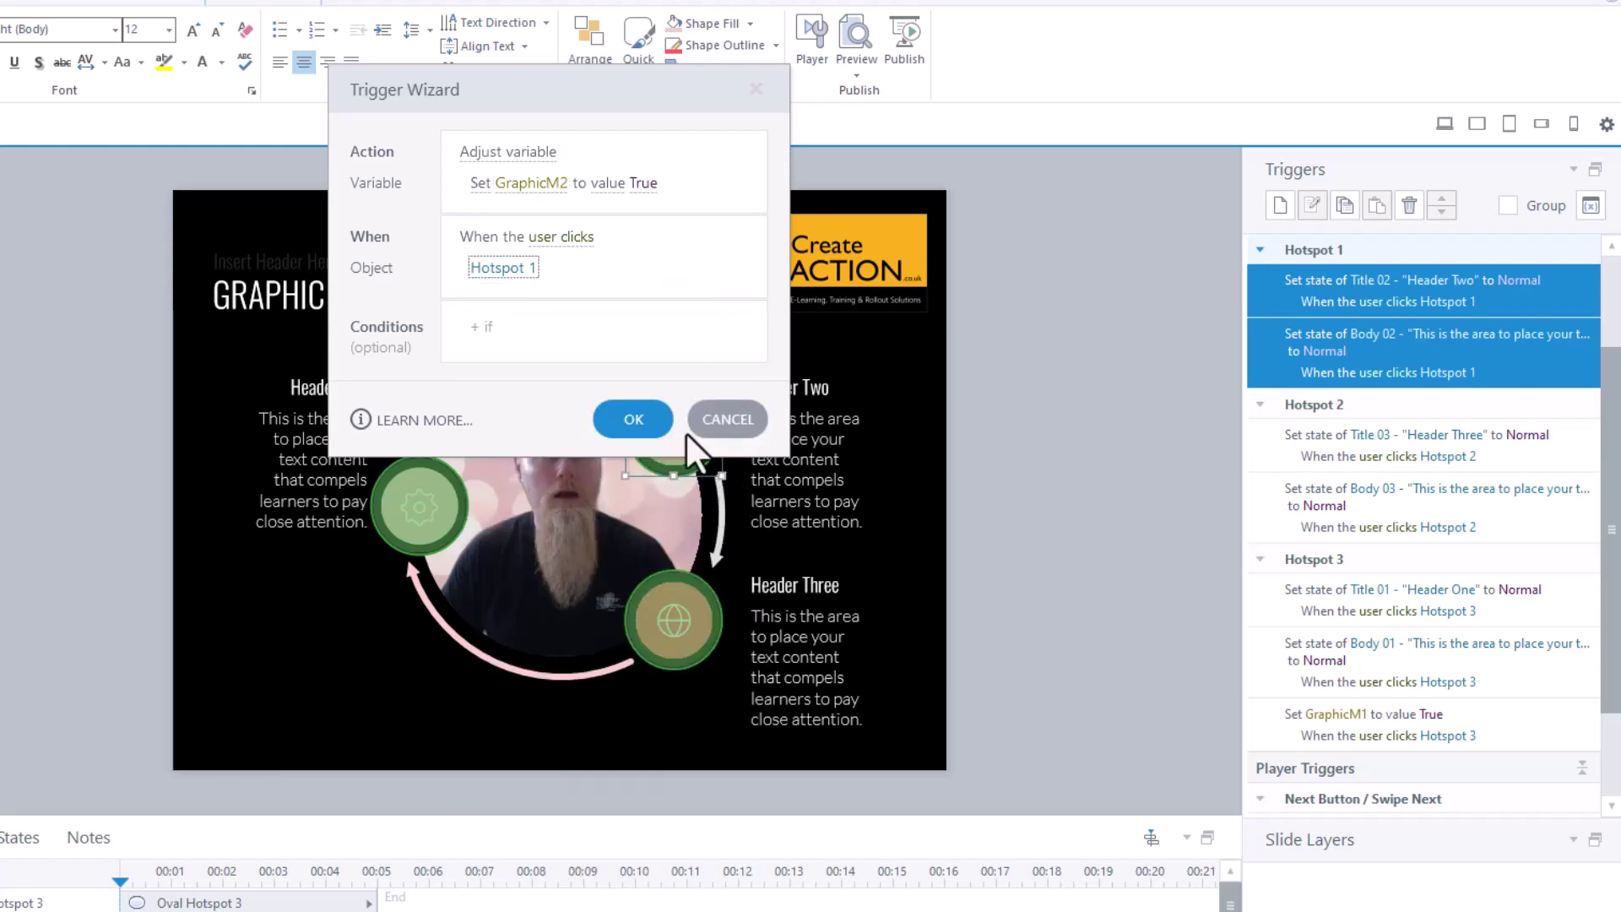
{"action": "left_click", "coordinate": [616, 423]}
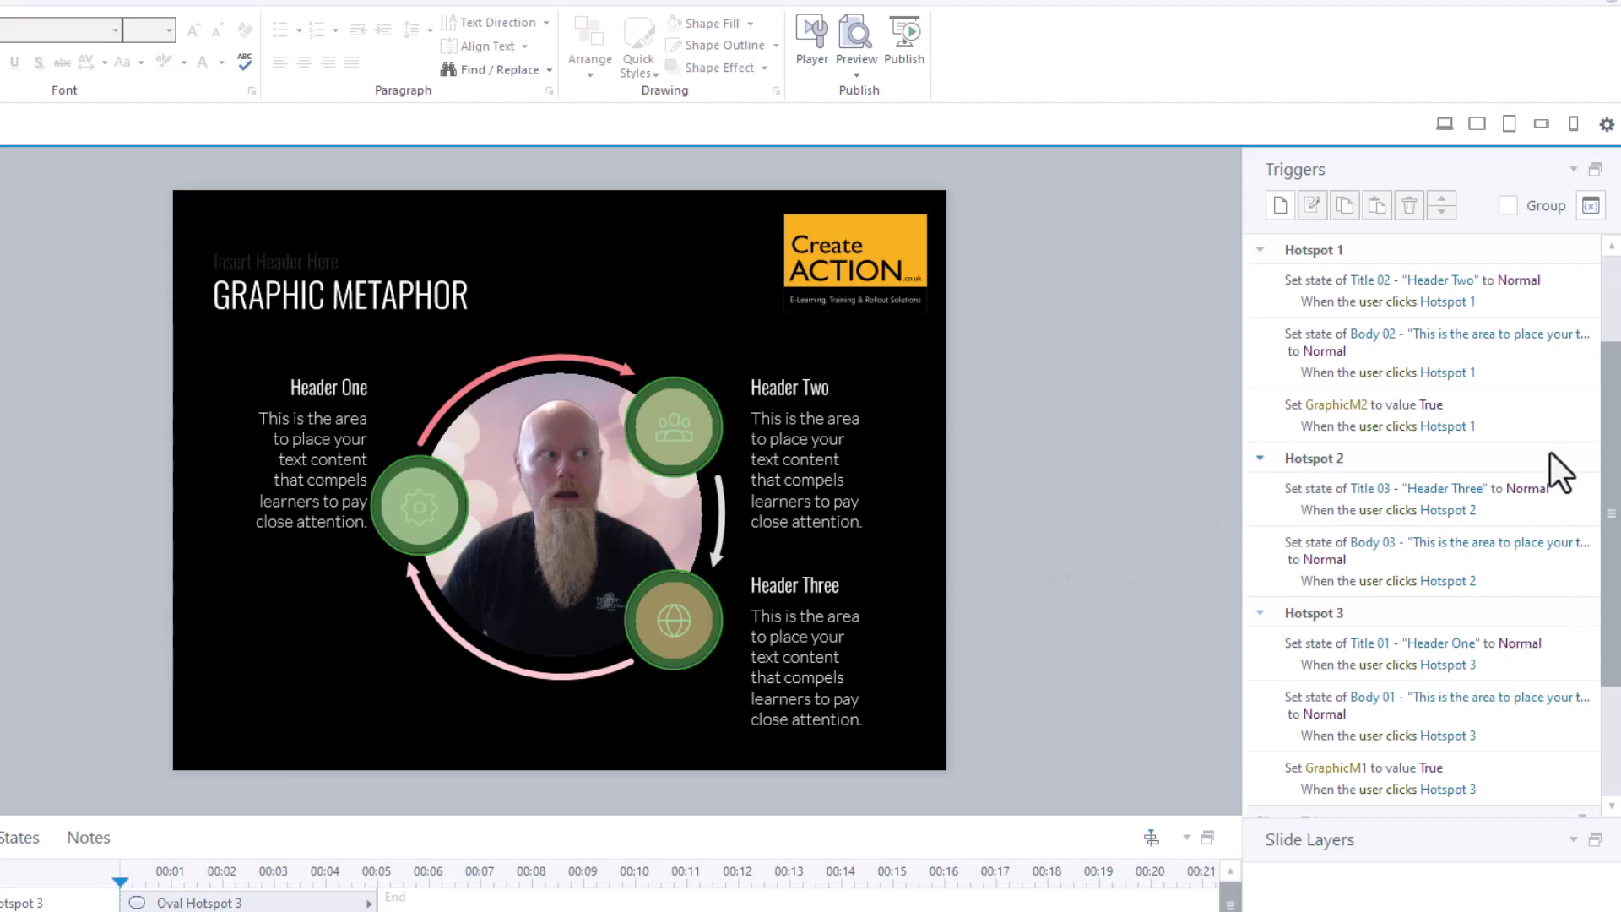
Copy Hotspot 1's GraphicM2 trigger and paste it onto Hotspot 2, beside Header Three
{"action": "scroll", "coordinate": [1550, 453], "scroll_direction": "up", "scroll_amount": 2}
{"action": "left_click", "coordinate": [1314, 575]}
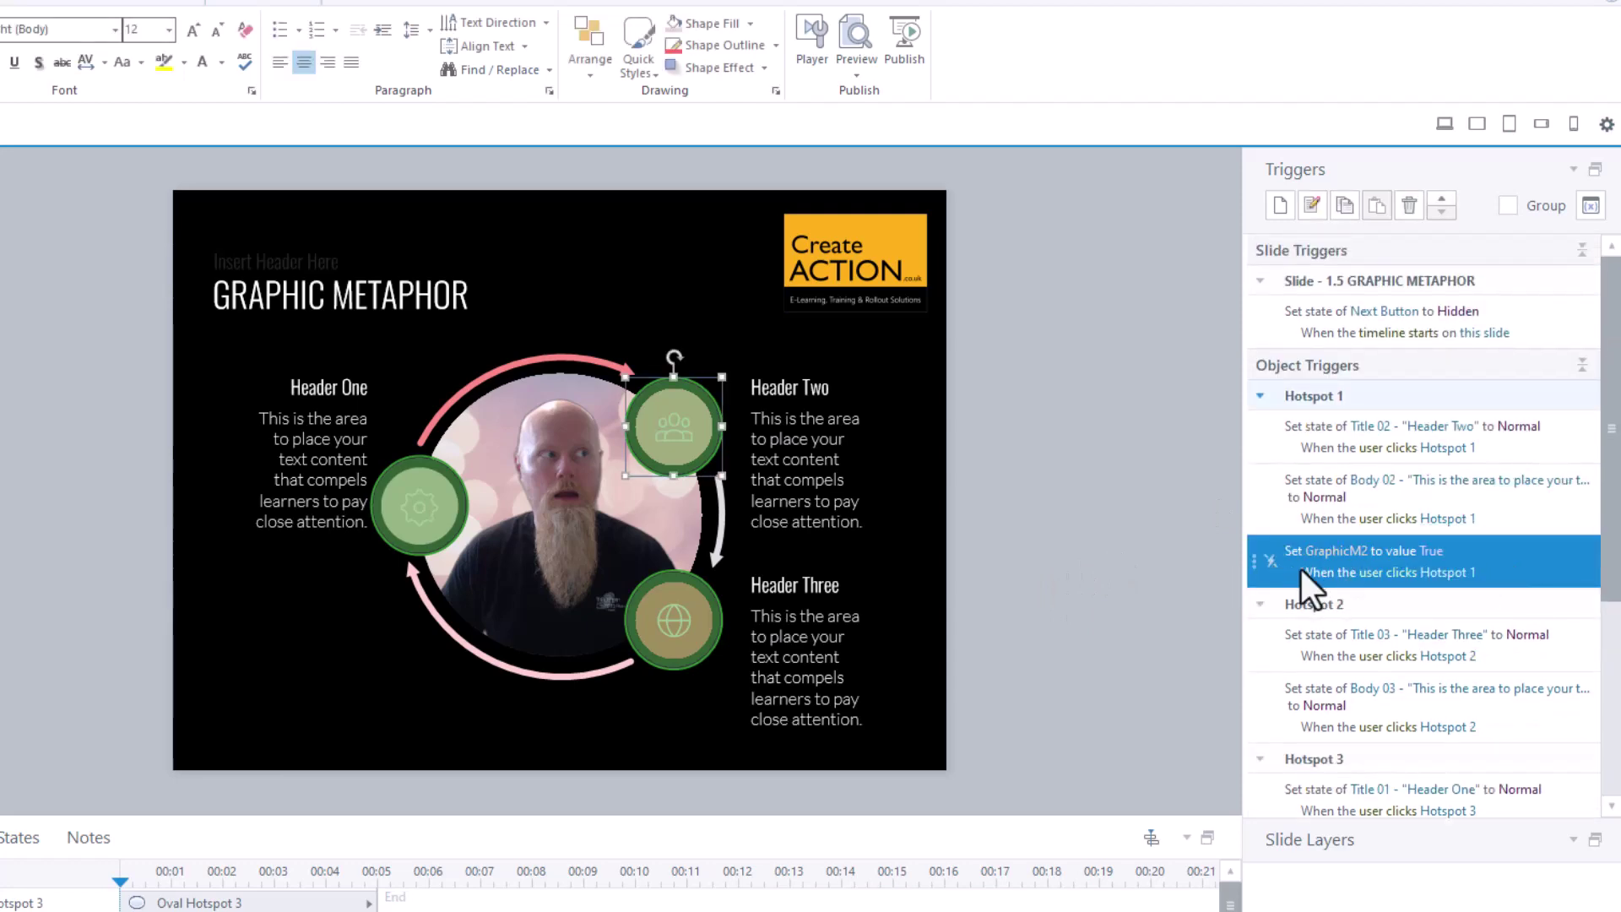
{"action": "left_click", "coordinate": [1458, 580]}
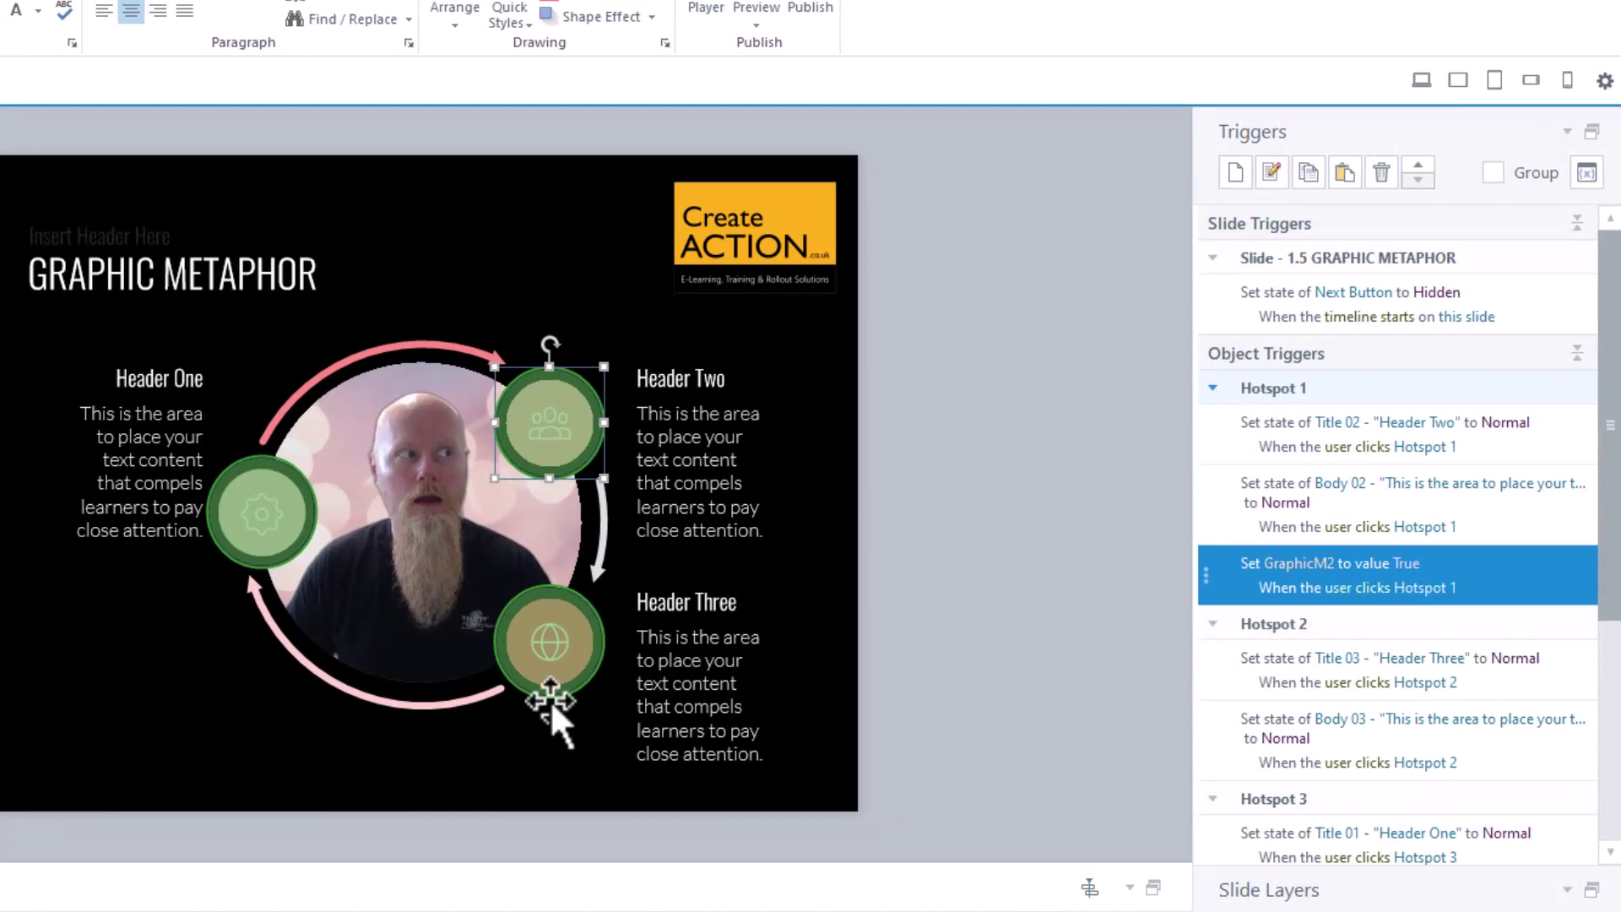
{"action": "left_click", "coordinate": [577, 651]}
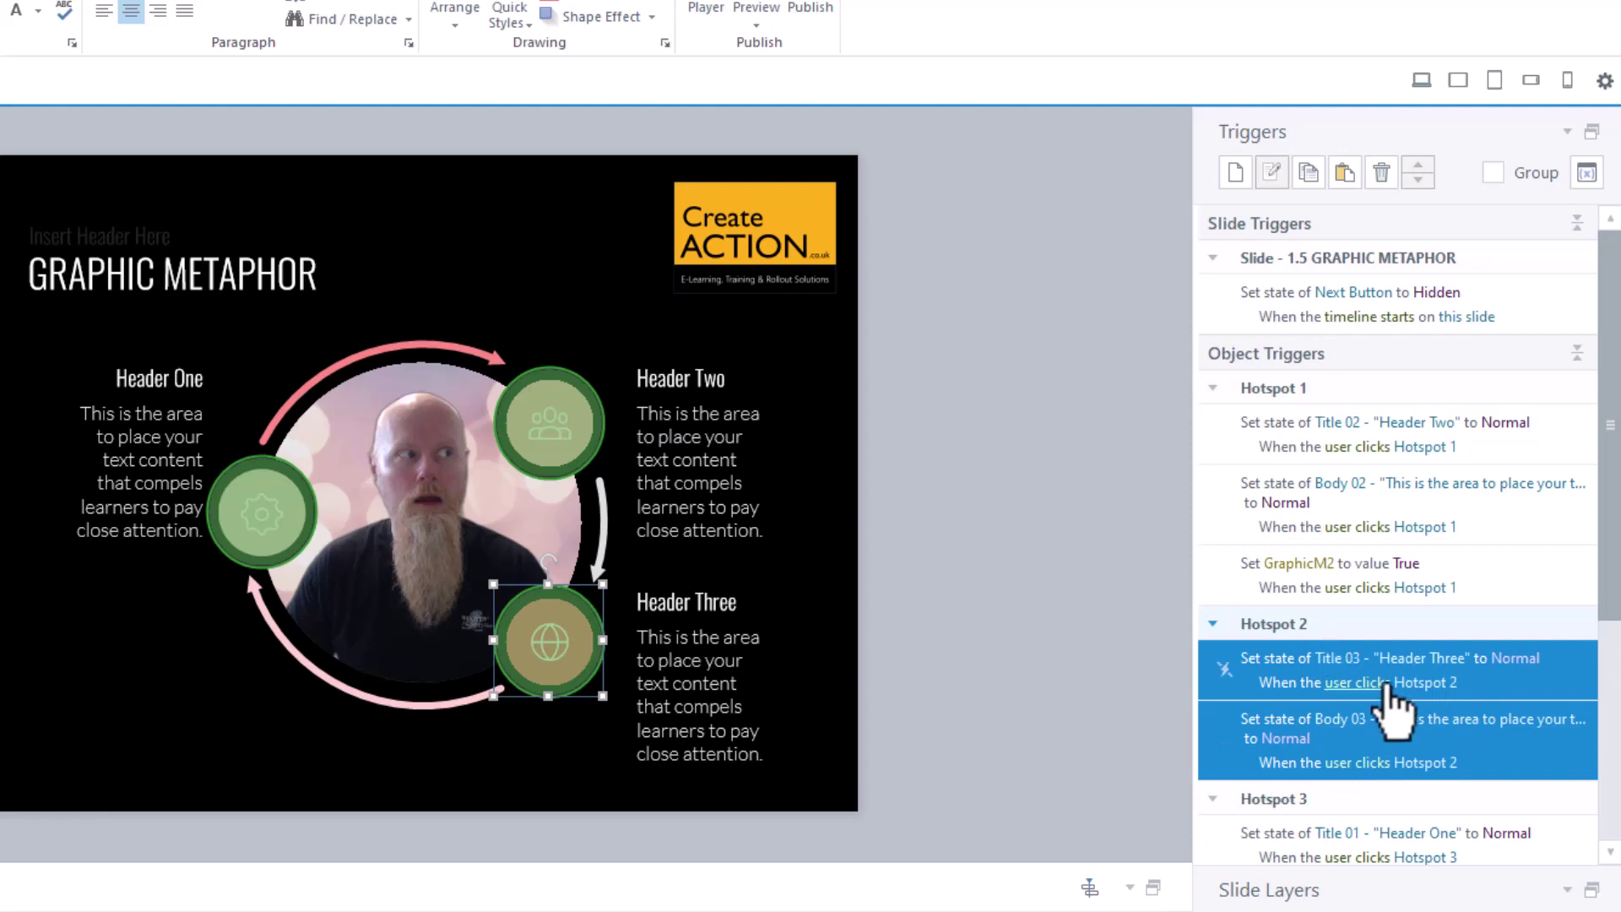
{"action": "key", "text": "ctrl+v"}
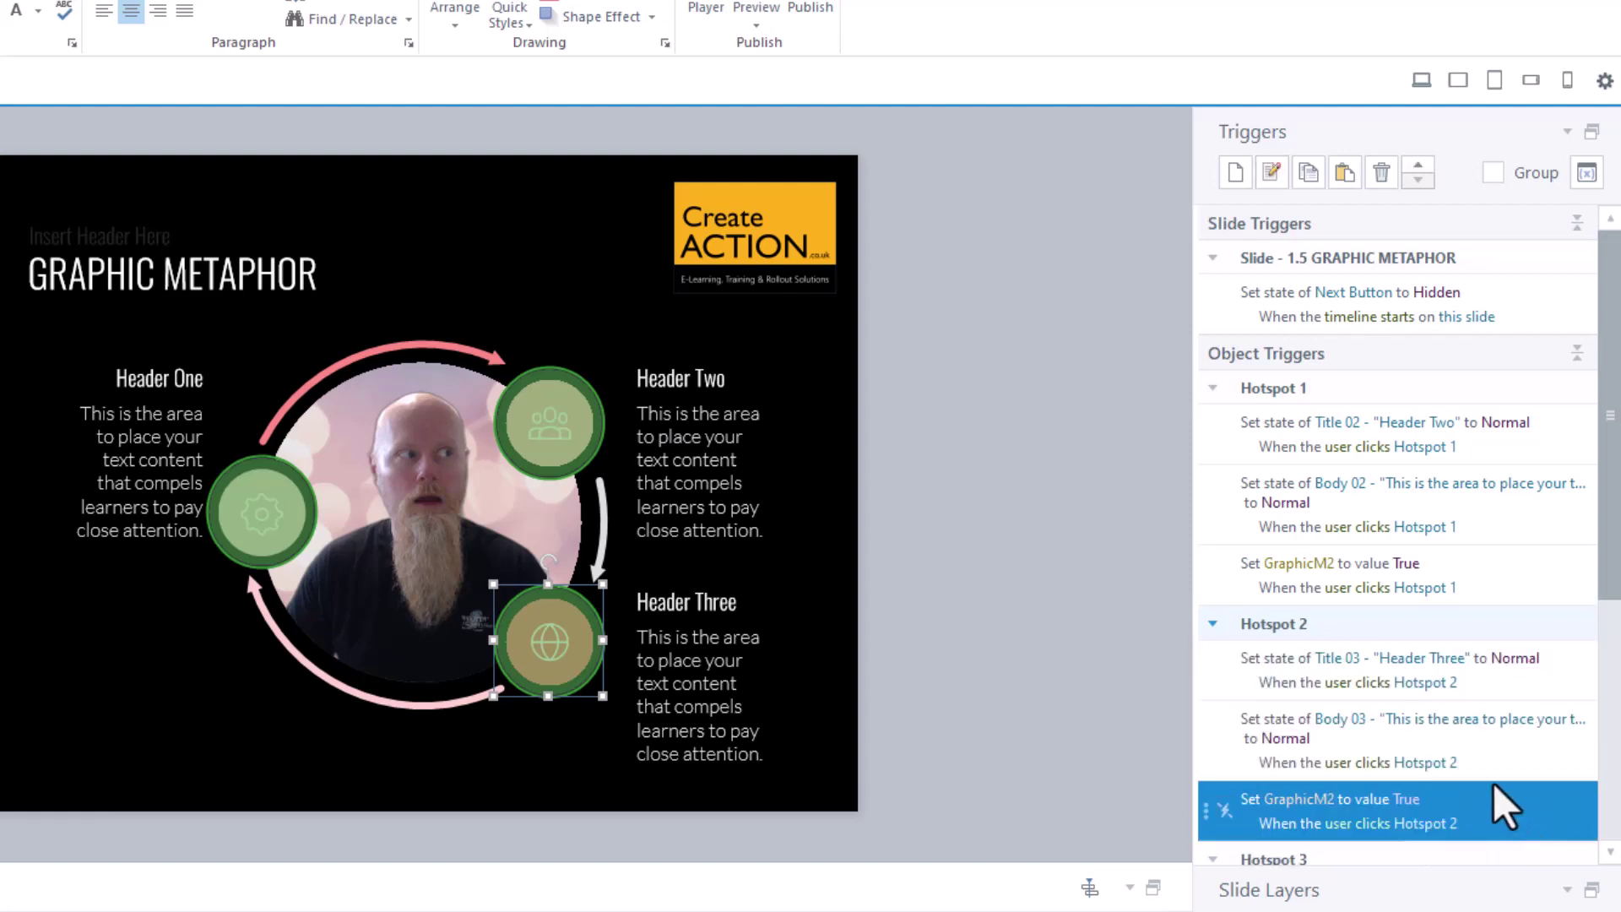
Change the variable in Hotspot 2's pasted trigger to GraphicM3
{"action": "scroll", "coordinate": [1493, 782], "scroll_direction": "down", "scroll_amount": 2}
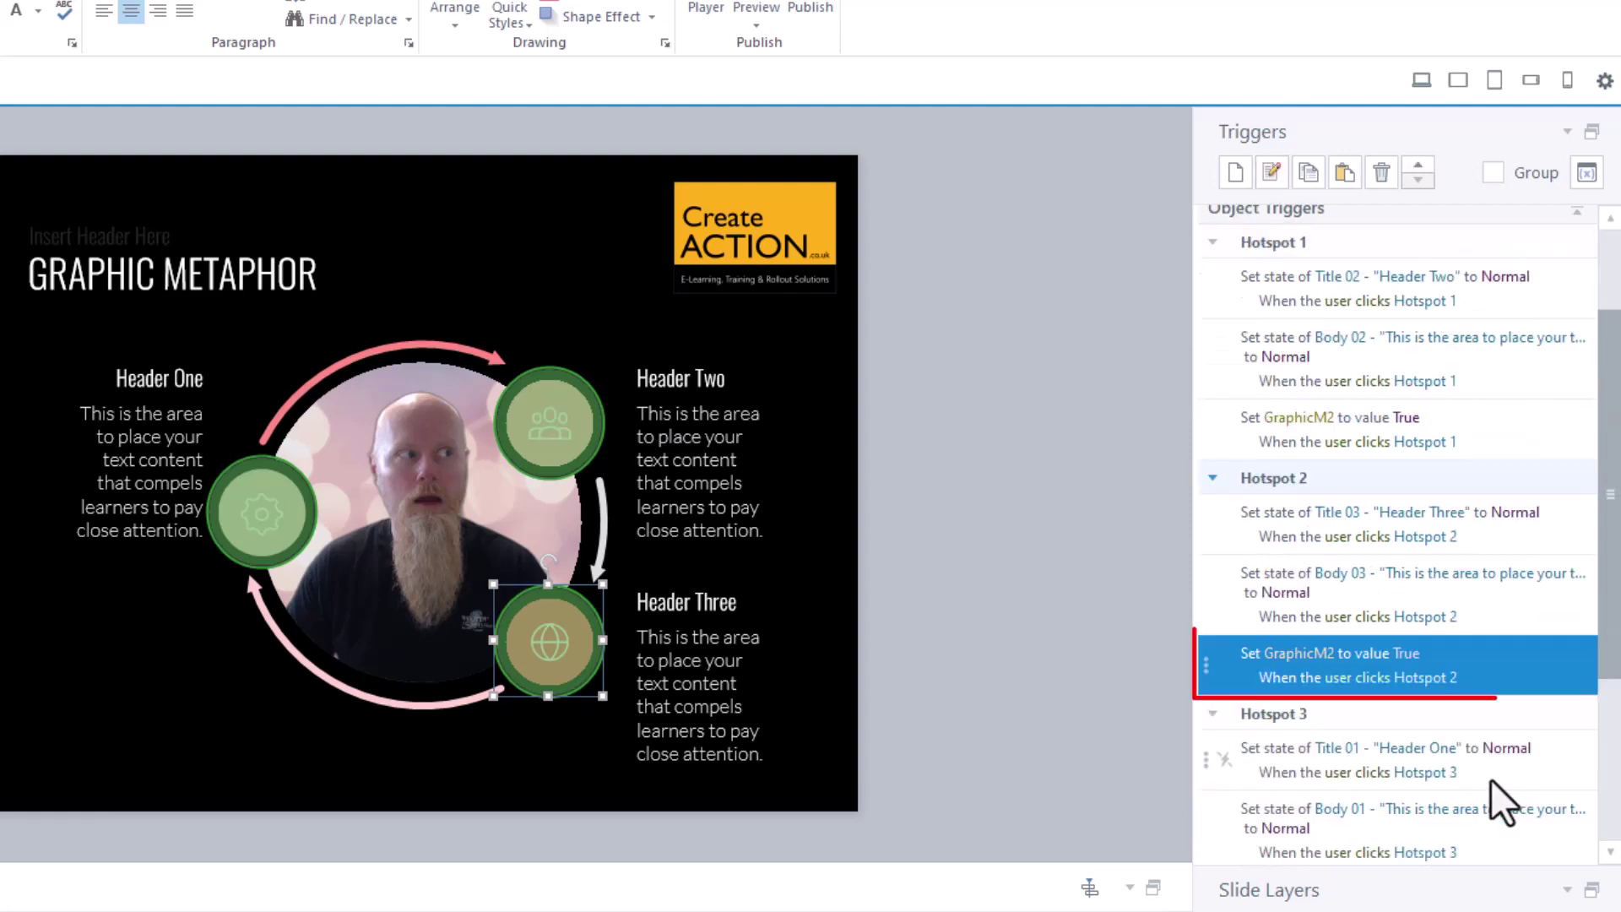
{"action": "left_click", "coordinate": [1301, 654]}
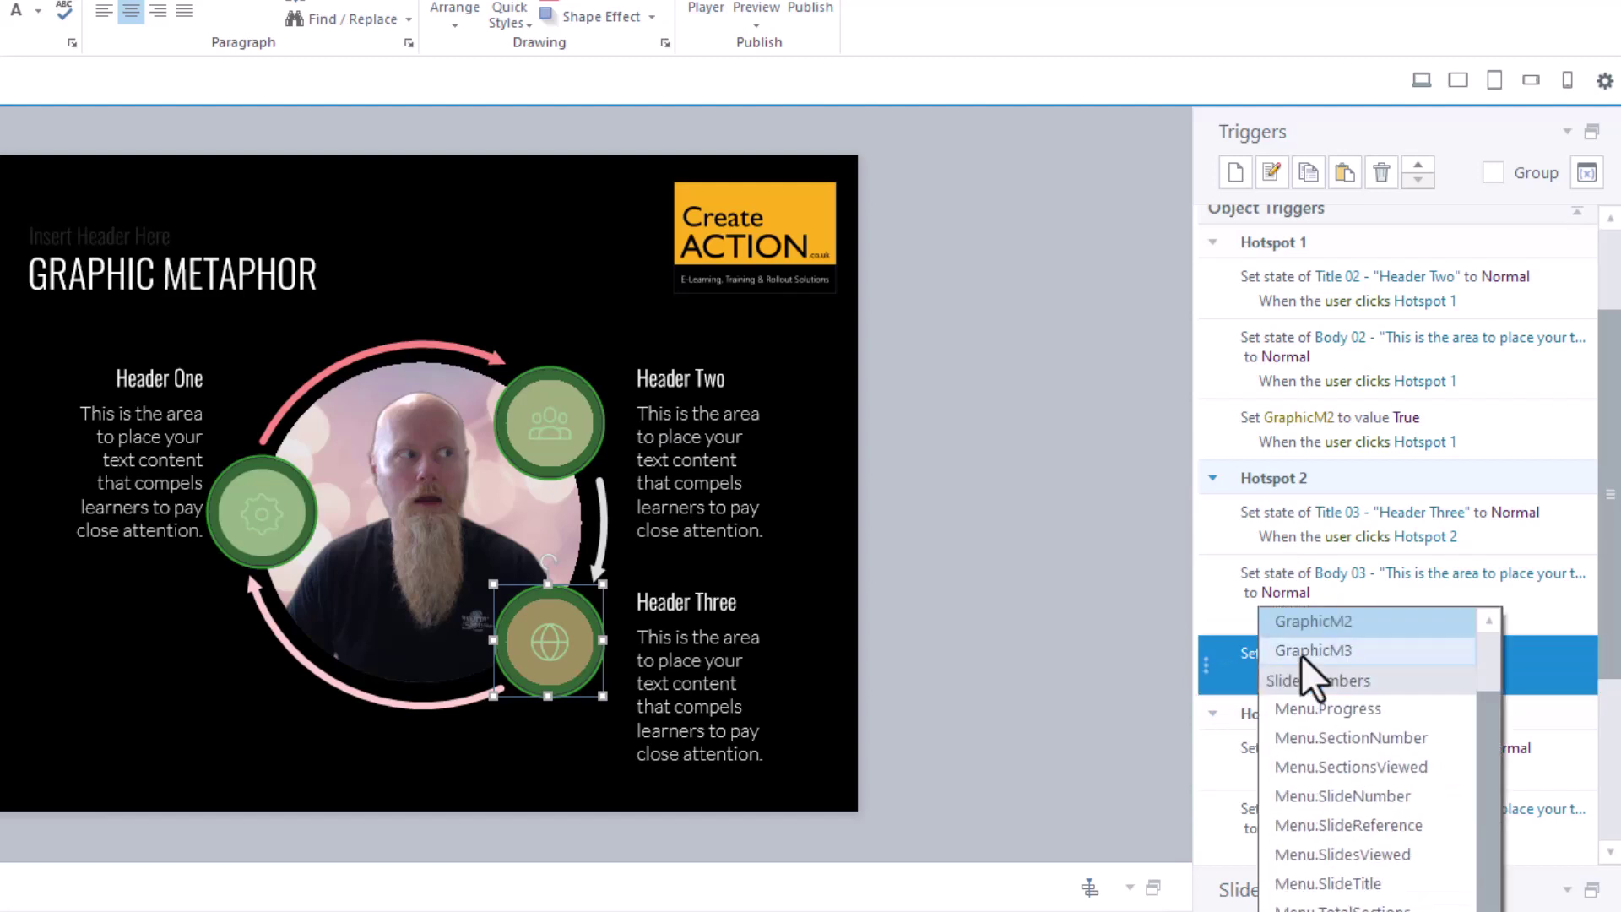
{"action": "left_click", "coordinate": [1380, 657]}
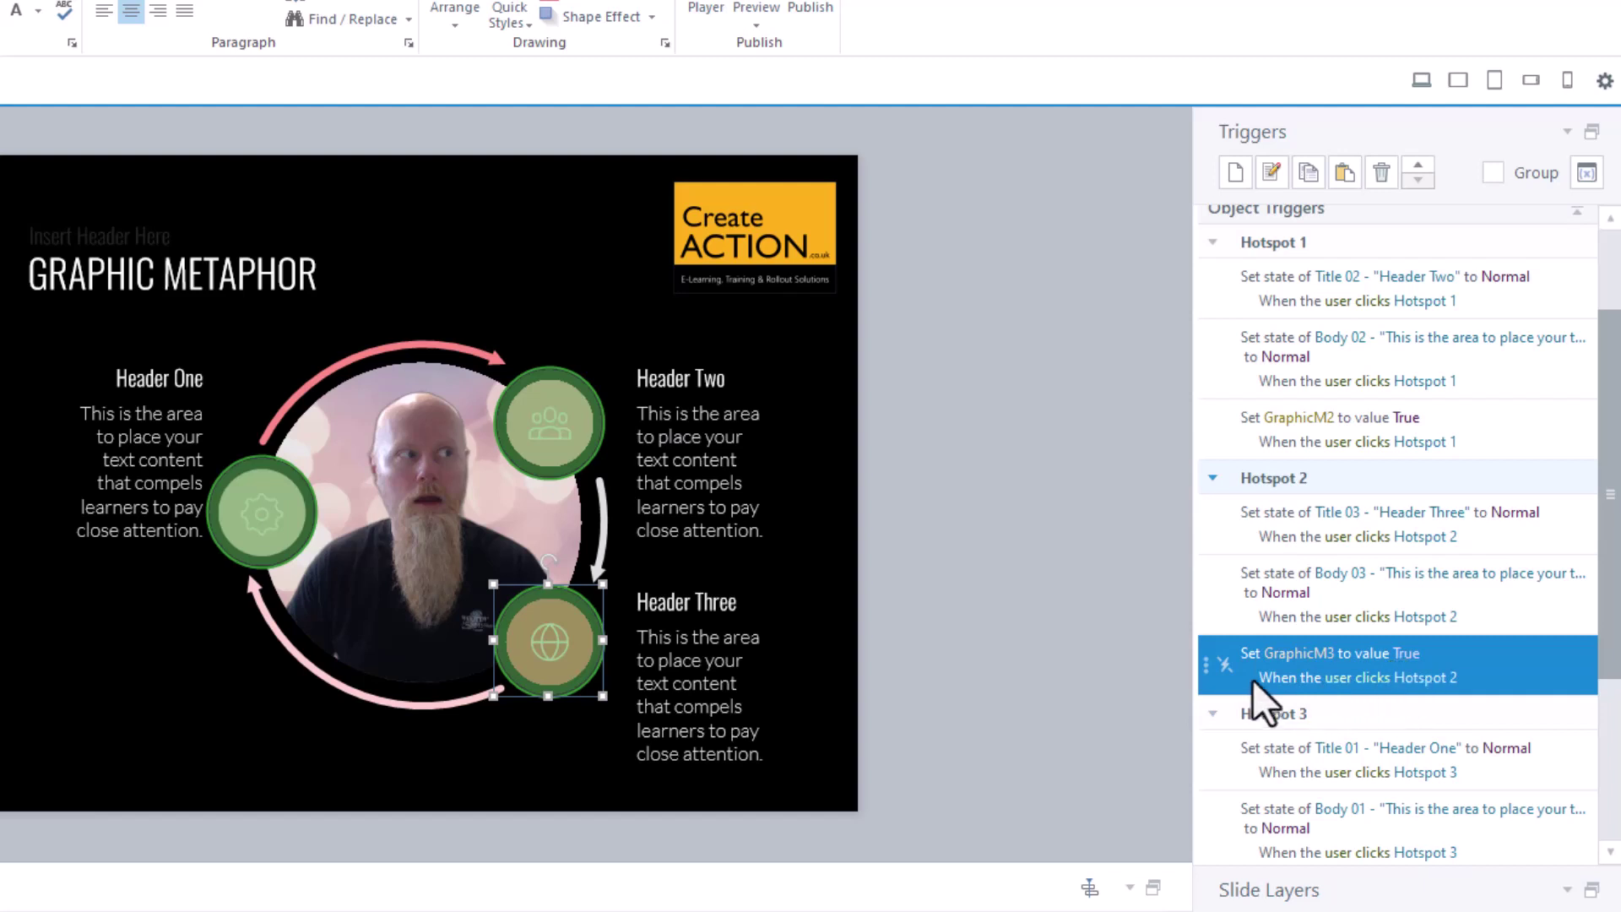
{"action": "left_click", "coordinate": [1103, 686]}
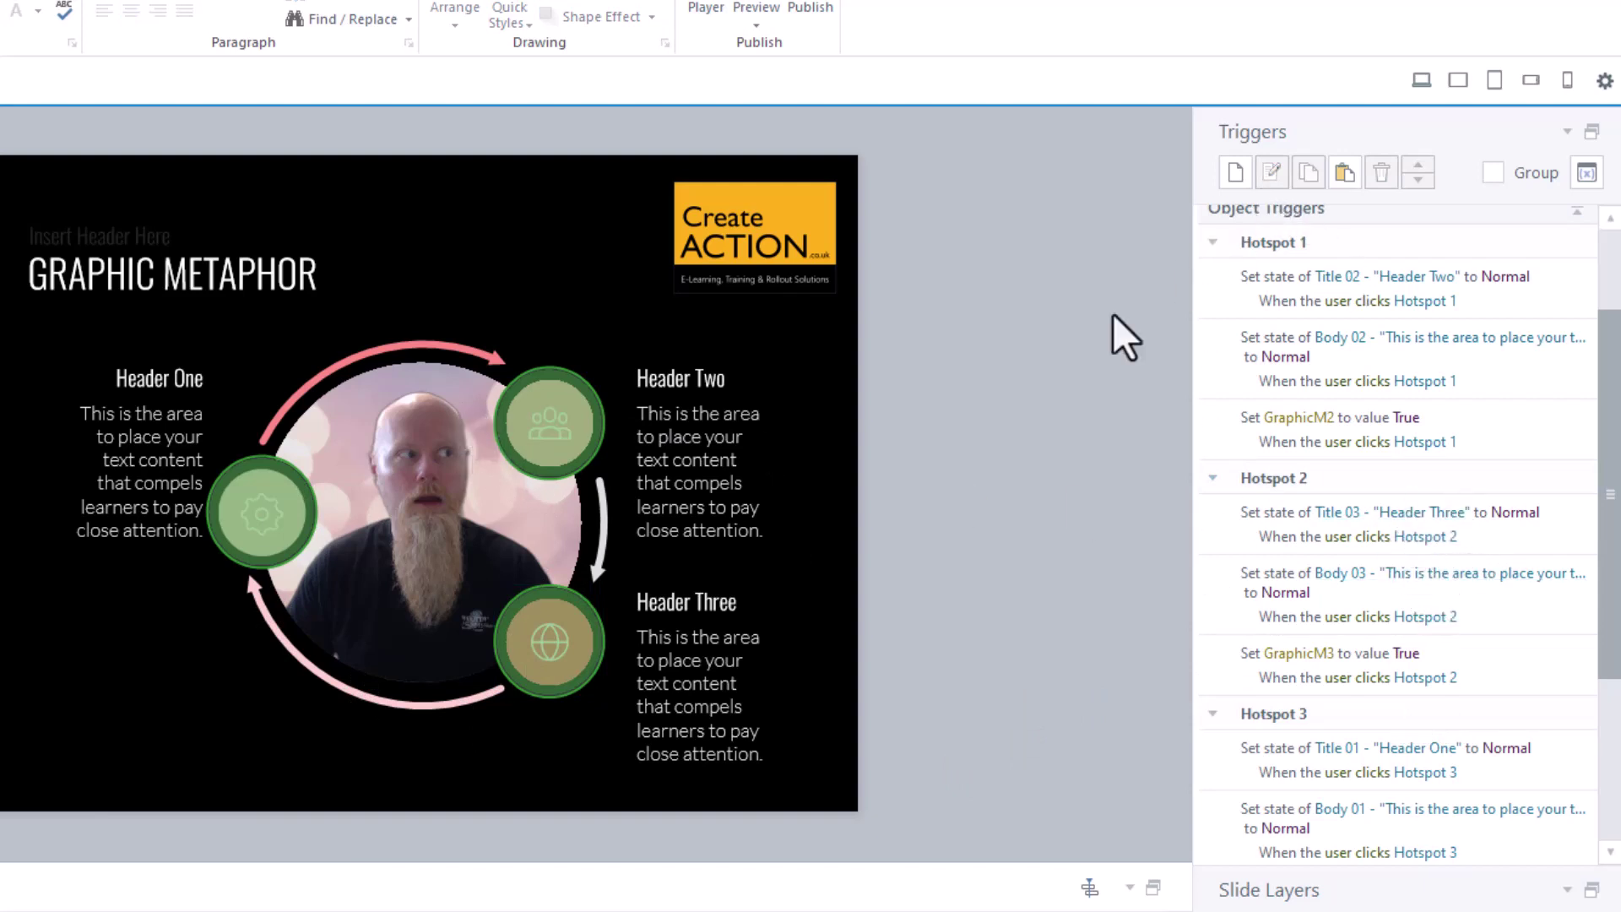
Start a new trigger on Hotspot 3 that changes the state of the Next Button to Normal when the user clicks
{"action": "left_click", "coordinate": [245, 516]}
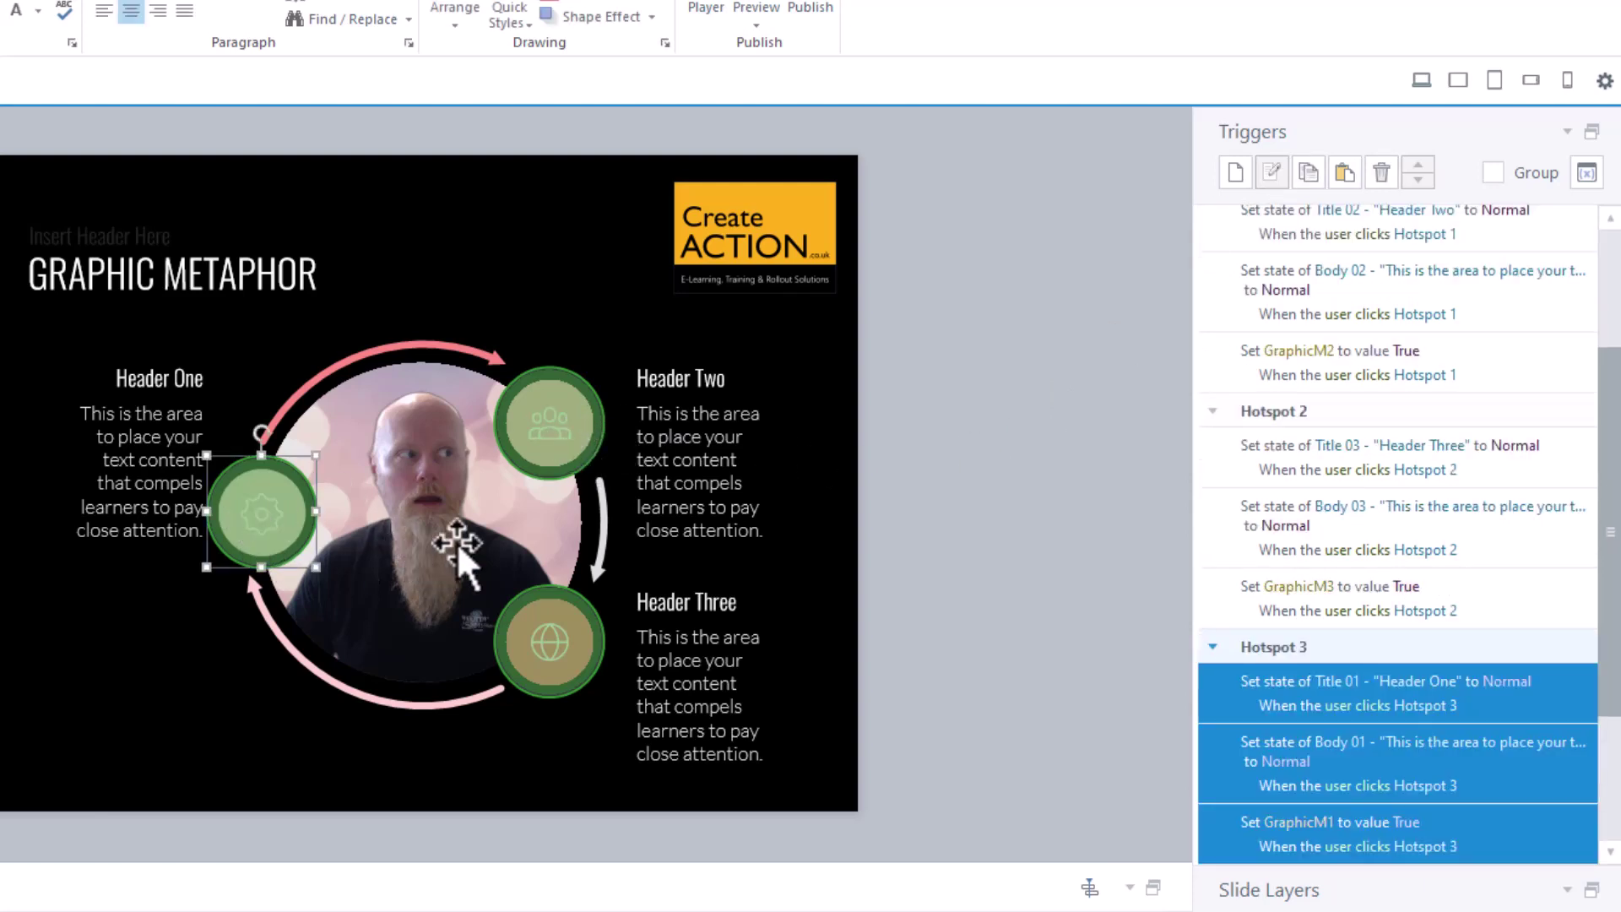
{"action": "left_click", "coordinate": [1237, 176]}
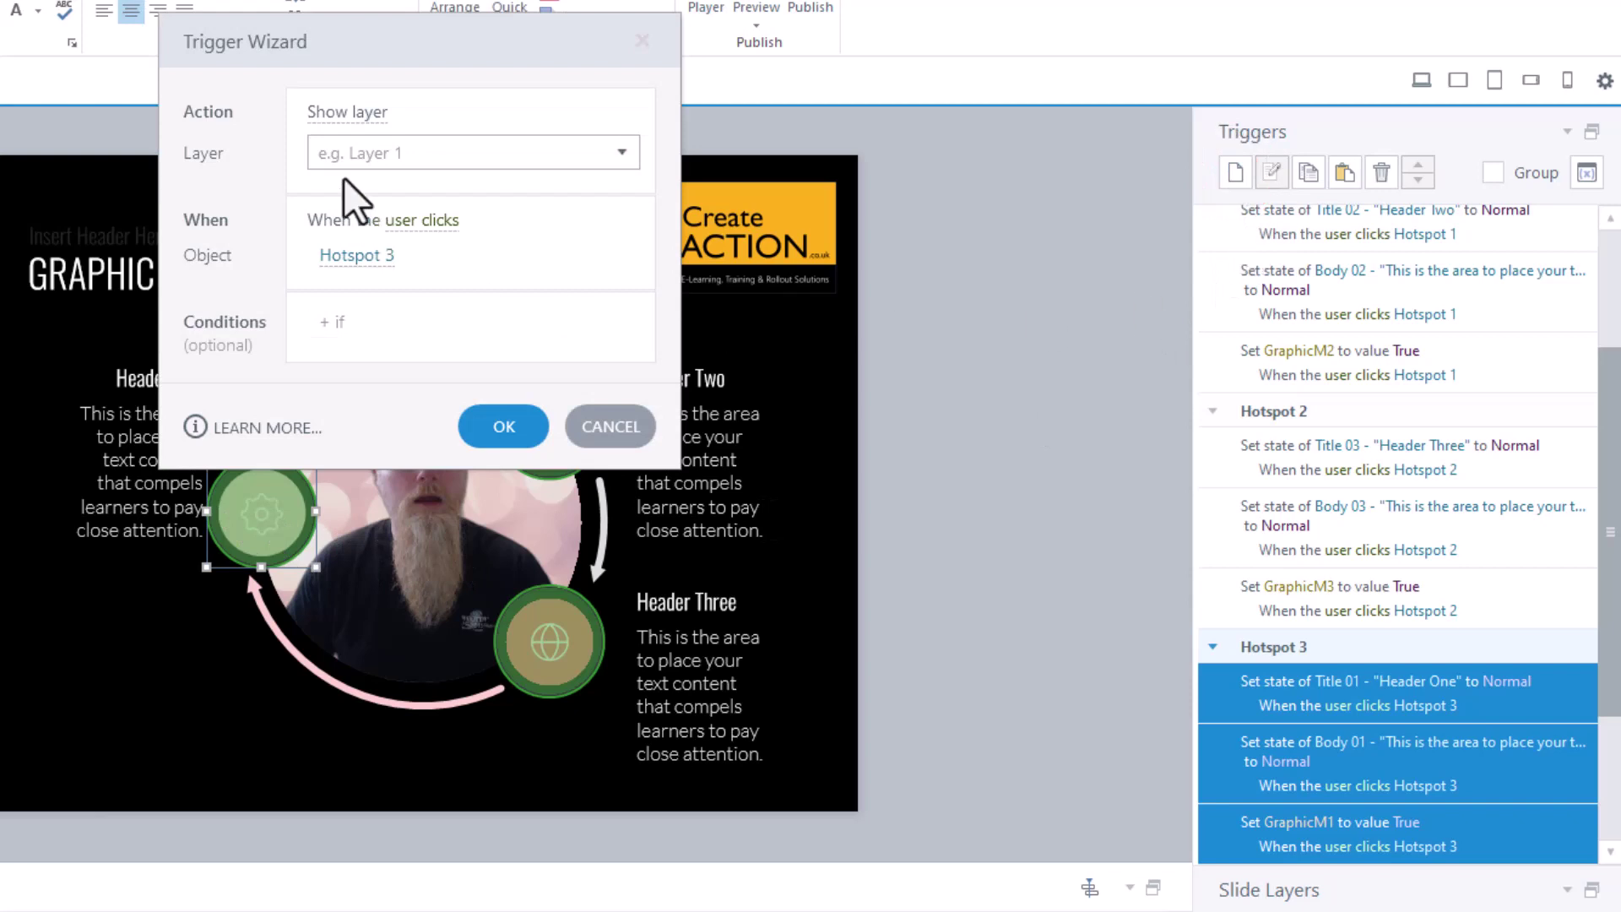
{"action": "left_click", "coordinate": [386, 123]}
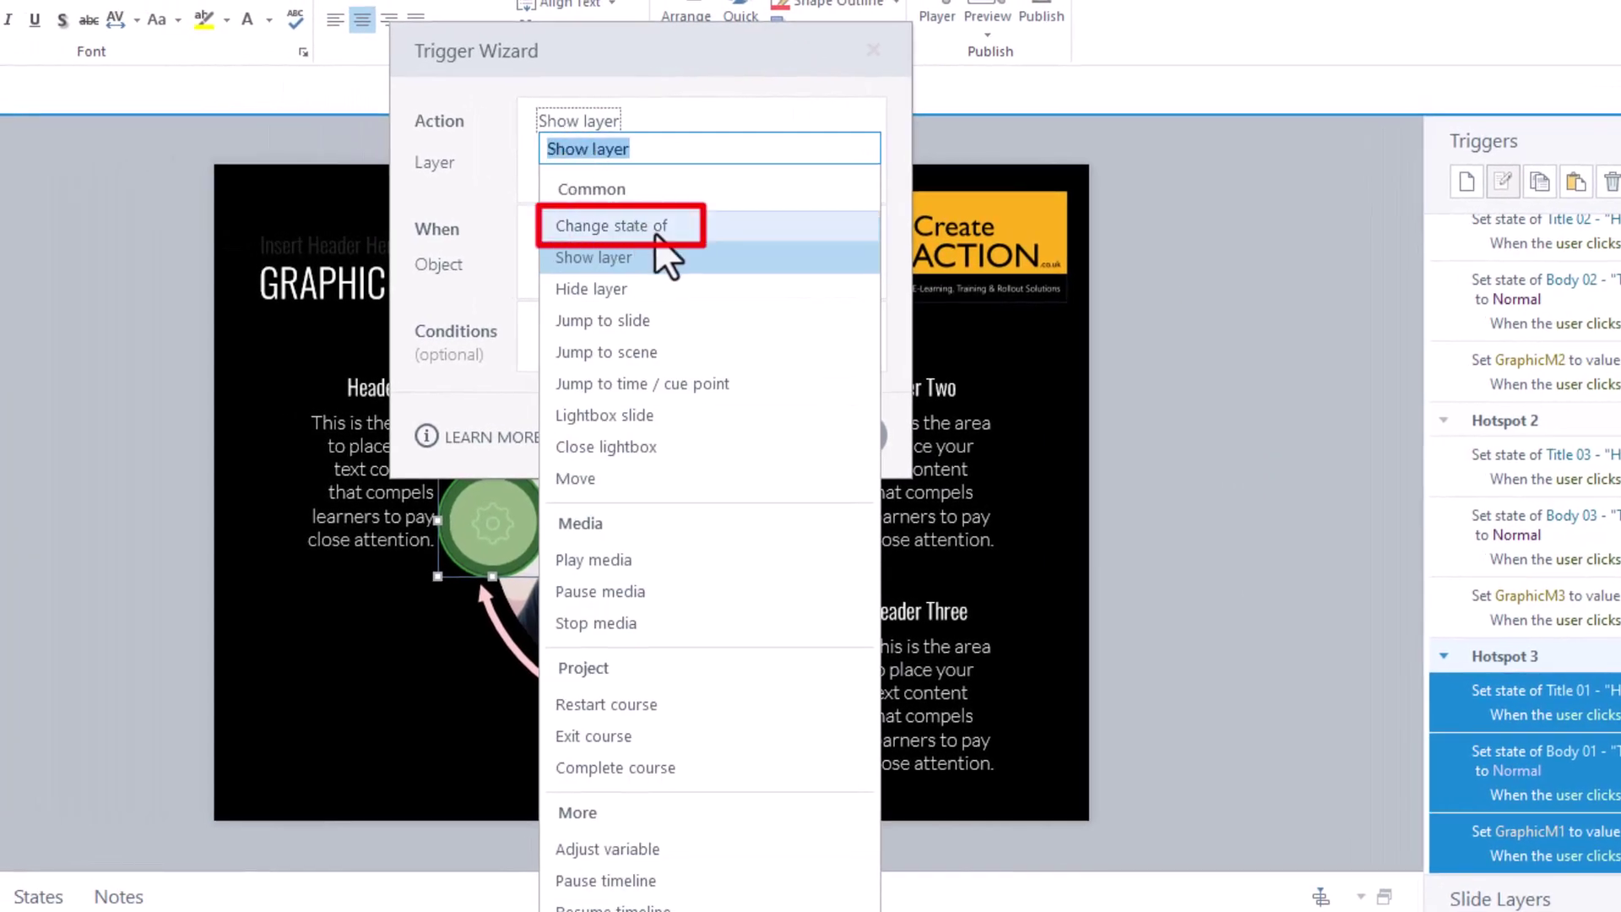
{"action": "left_click", "coordinate": [660, 230]}
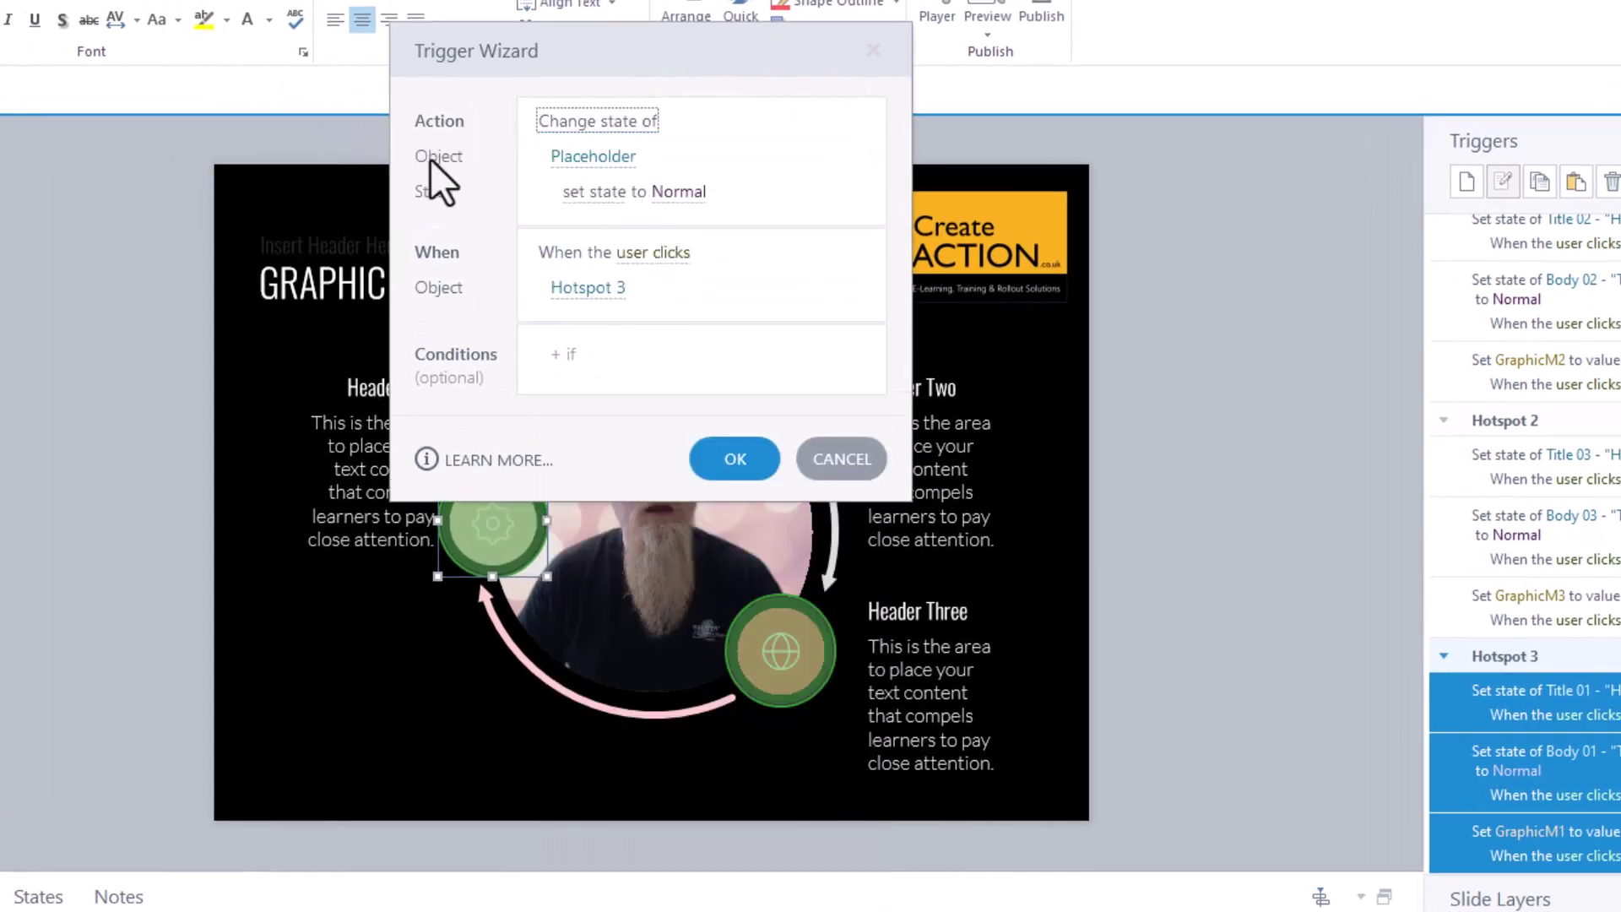
{"action": "left_click", "coordinate": [594, 156]}
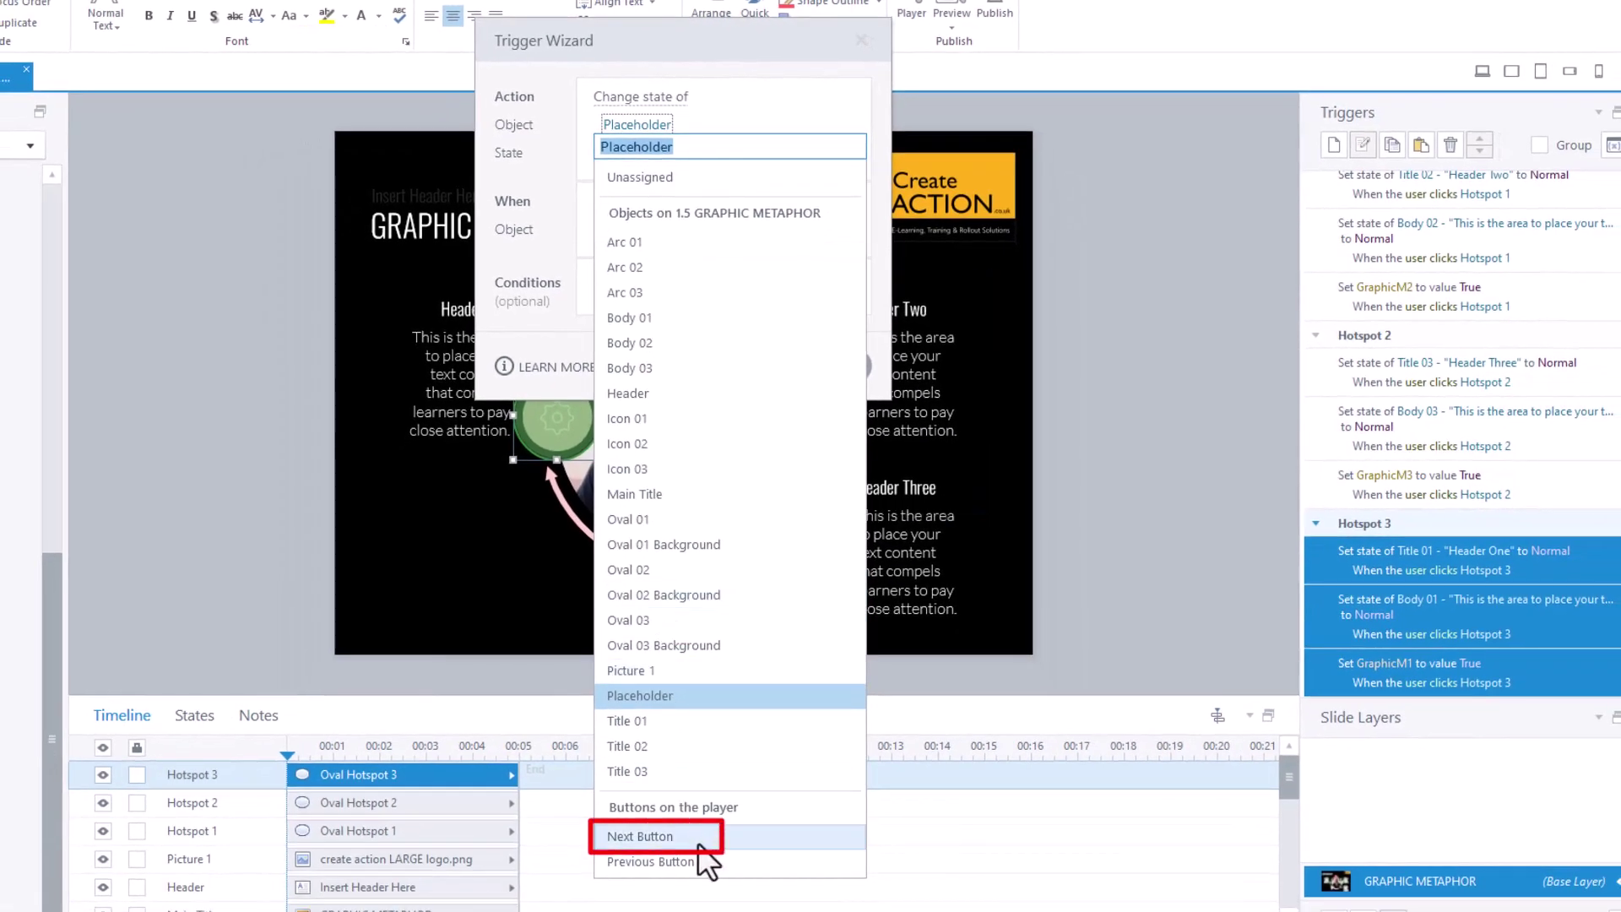
{"action": "left_click", "coordinate": [698, 839]}
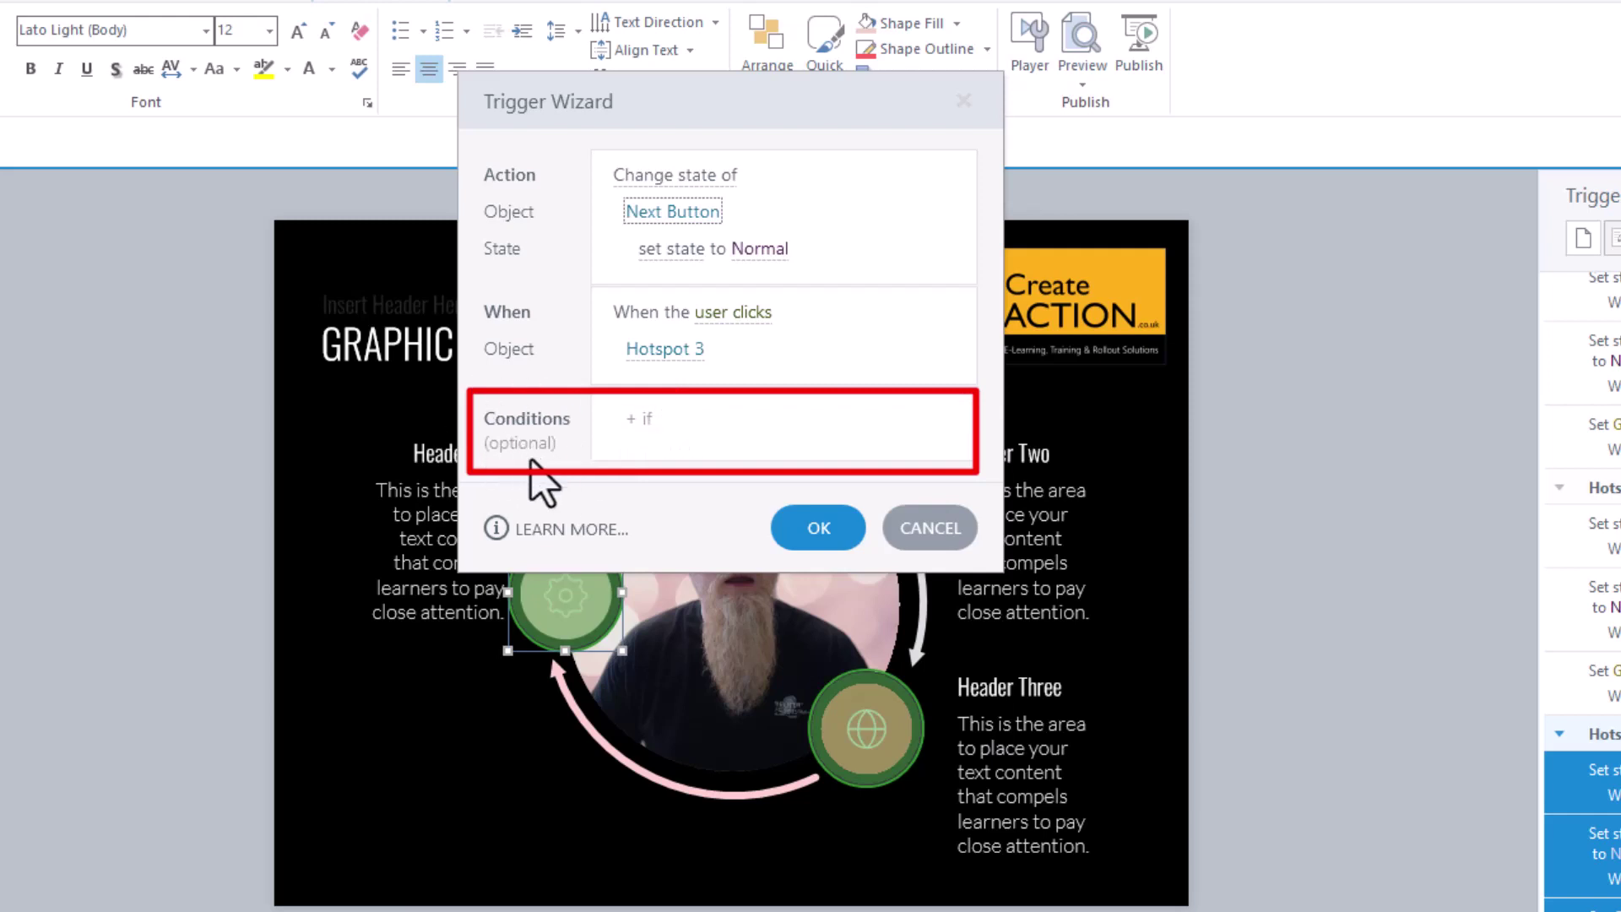
Add conditions to the Next Button trigger requiring GraphicM1 = True and GraphicM2 = True
{"action": "left_click", "coordinate": [680, 427]}
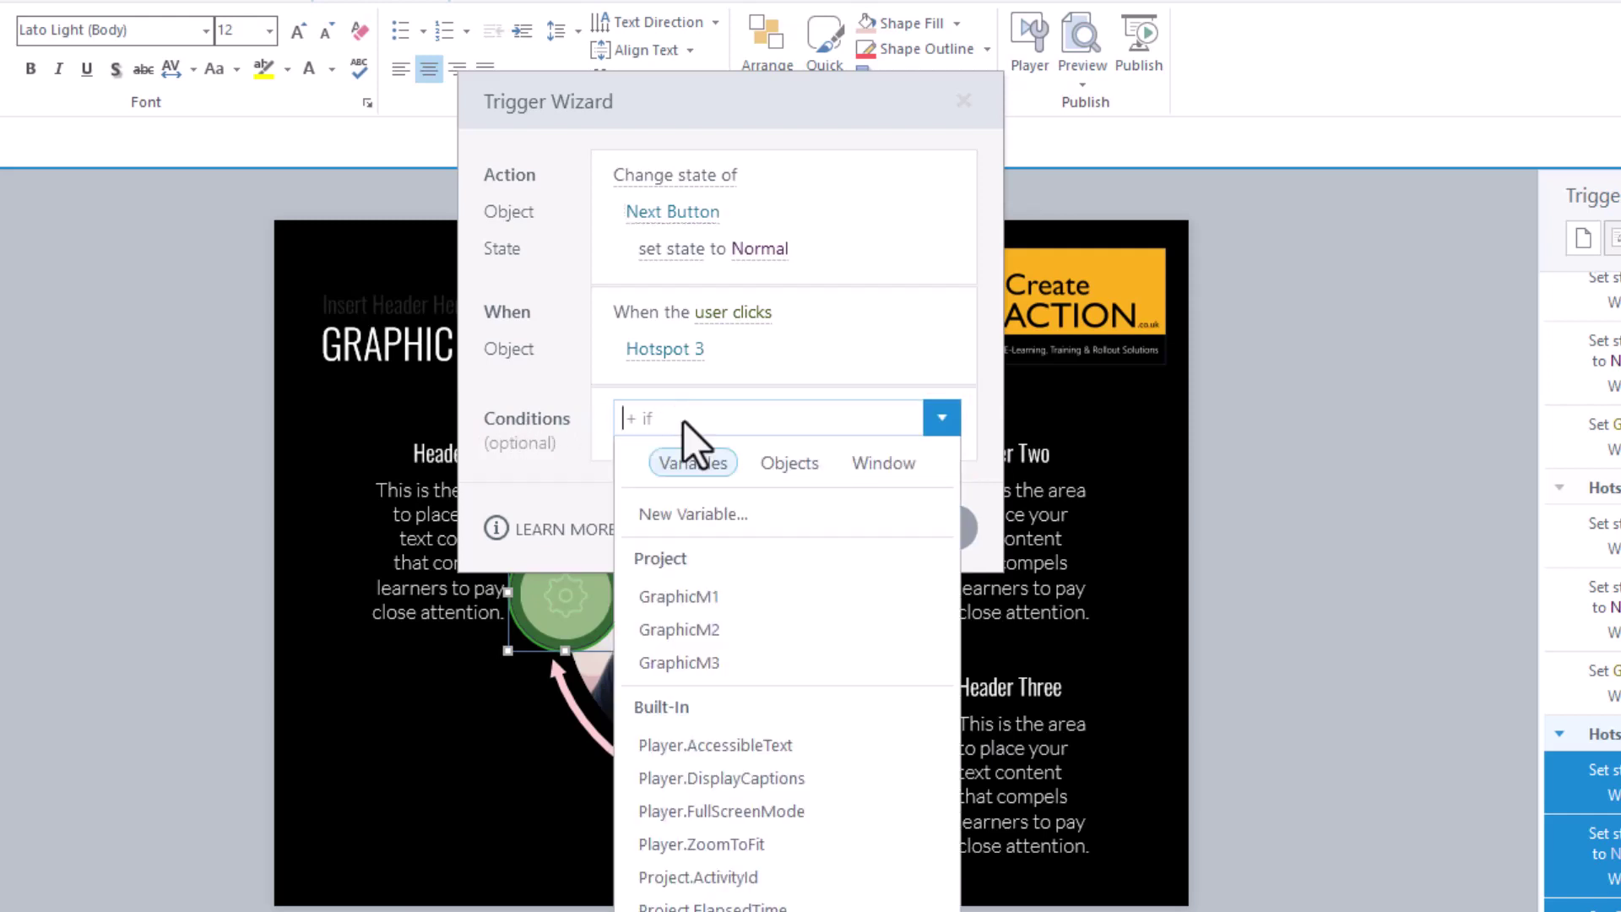
{"action": "left_click", "coordinate": [738, 600]}
{"action": "left_click", "coordinate": [798, 414]}
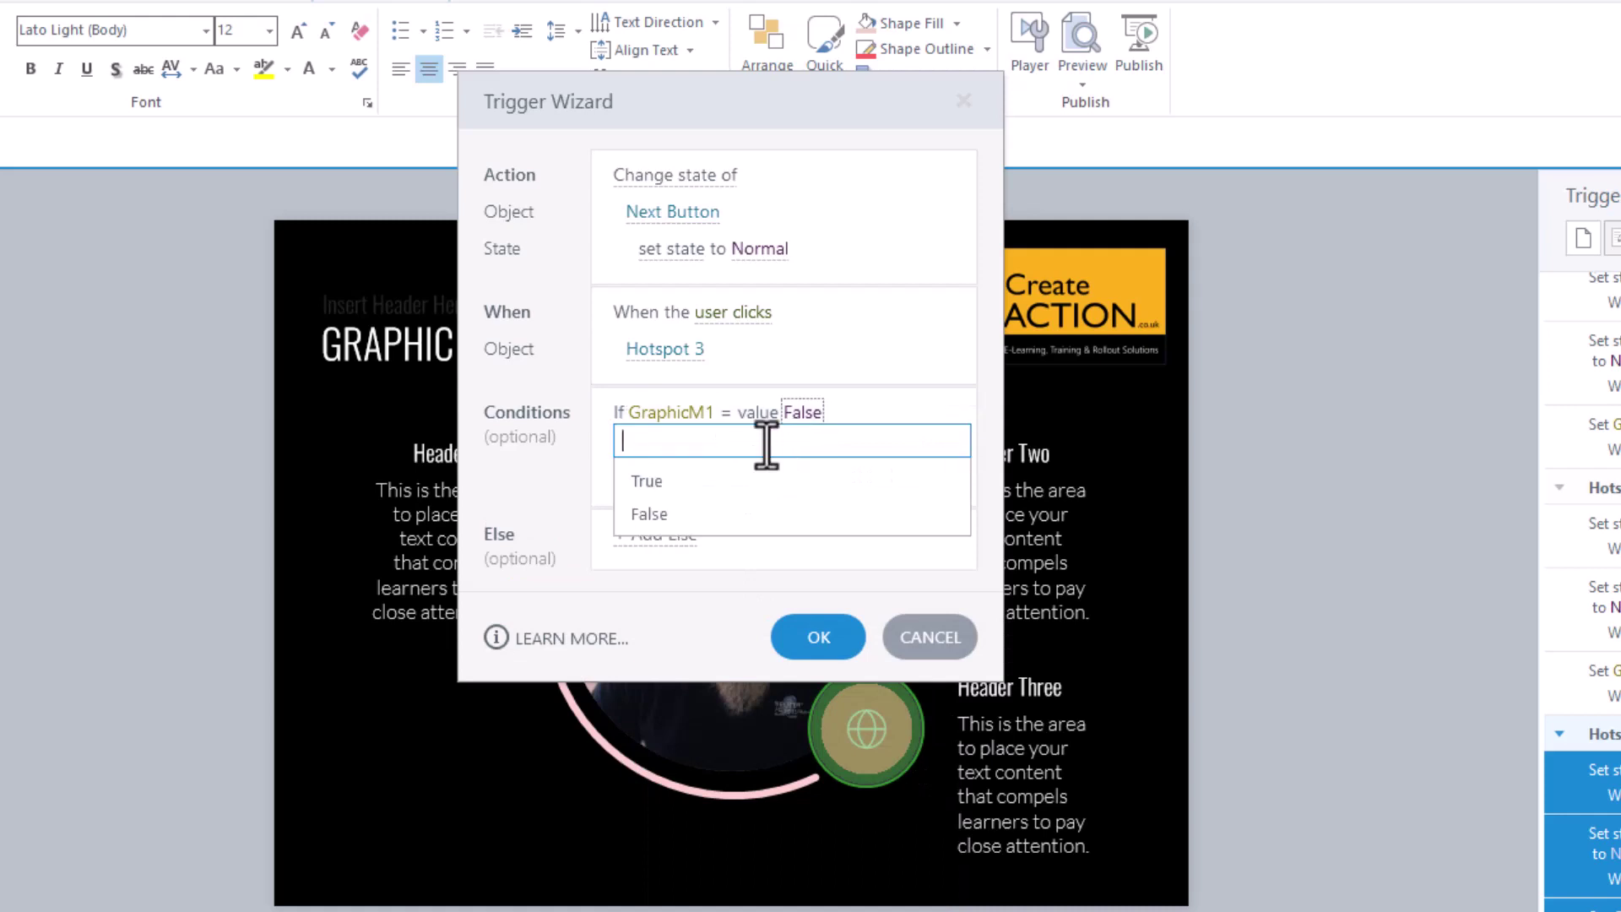
{"action": "left_click", "coordinate": [680, 483]}
{"action": "left_click", "coordinate": [671, 469]}
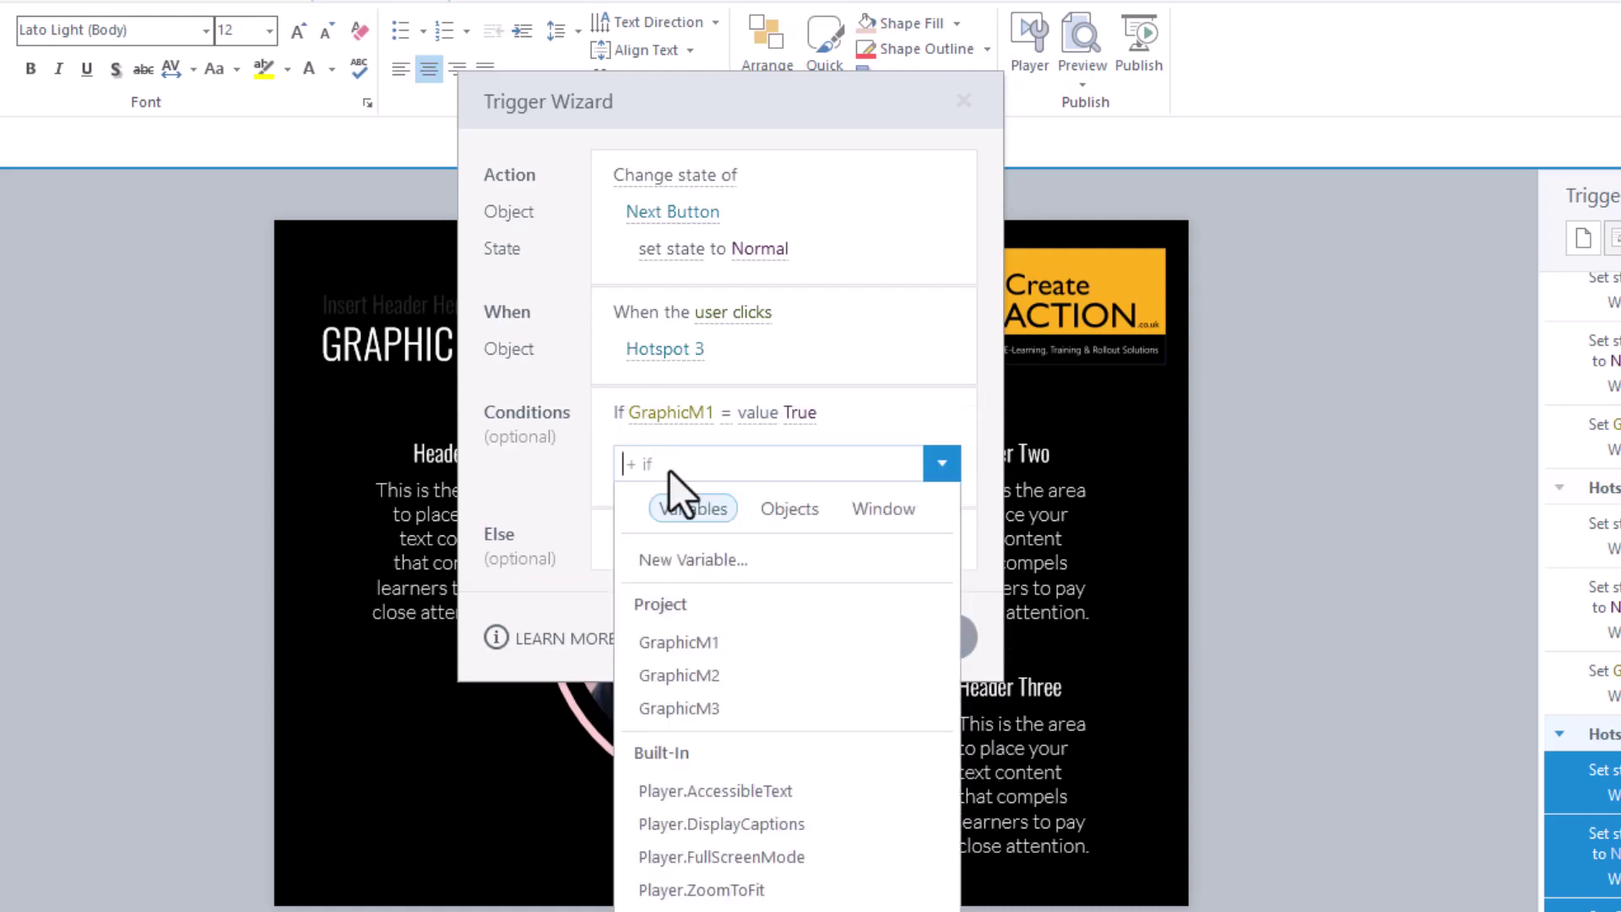
{"action": "left_click", "coordinate": [726, 682]}
{"action": "left_click", "coordinate": [833, 446]}
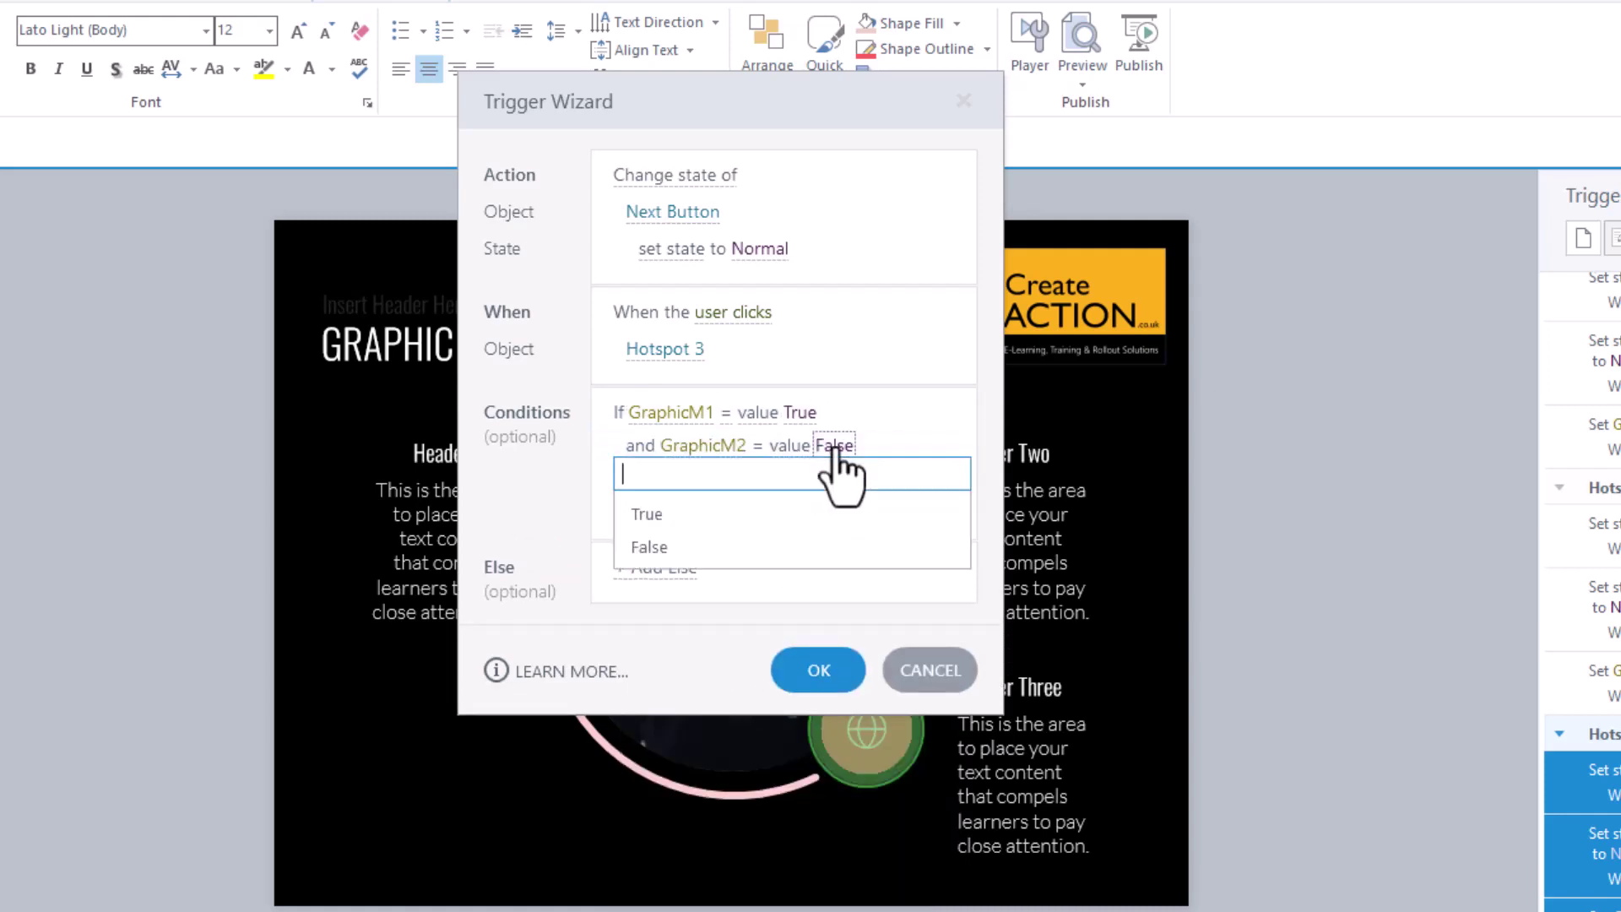
{"action": "left_click", "coordinate": [772, 511]}
Add the condition GraphicM3 = True to the Next Button trigger and move the trigger dialog clear of the slide graphic
{"action": "left_click", "coordinate": [676, 496]}
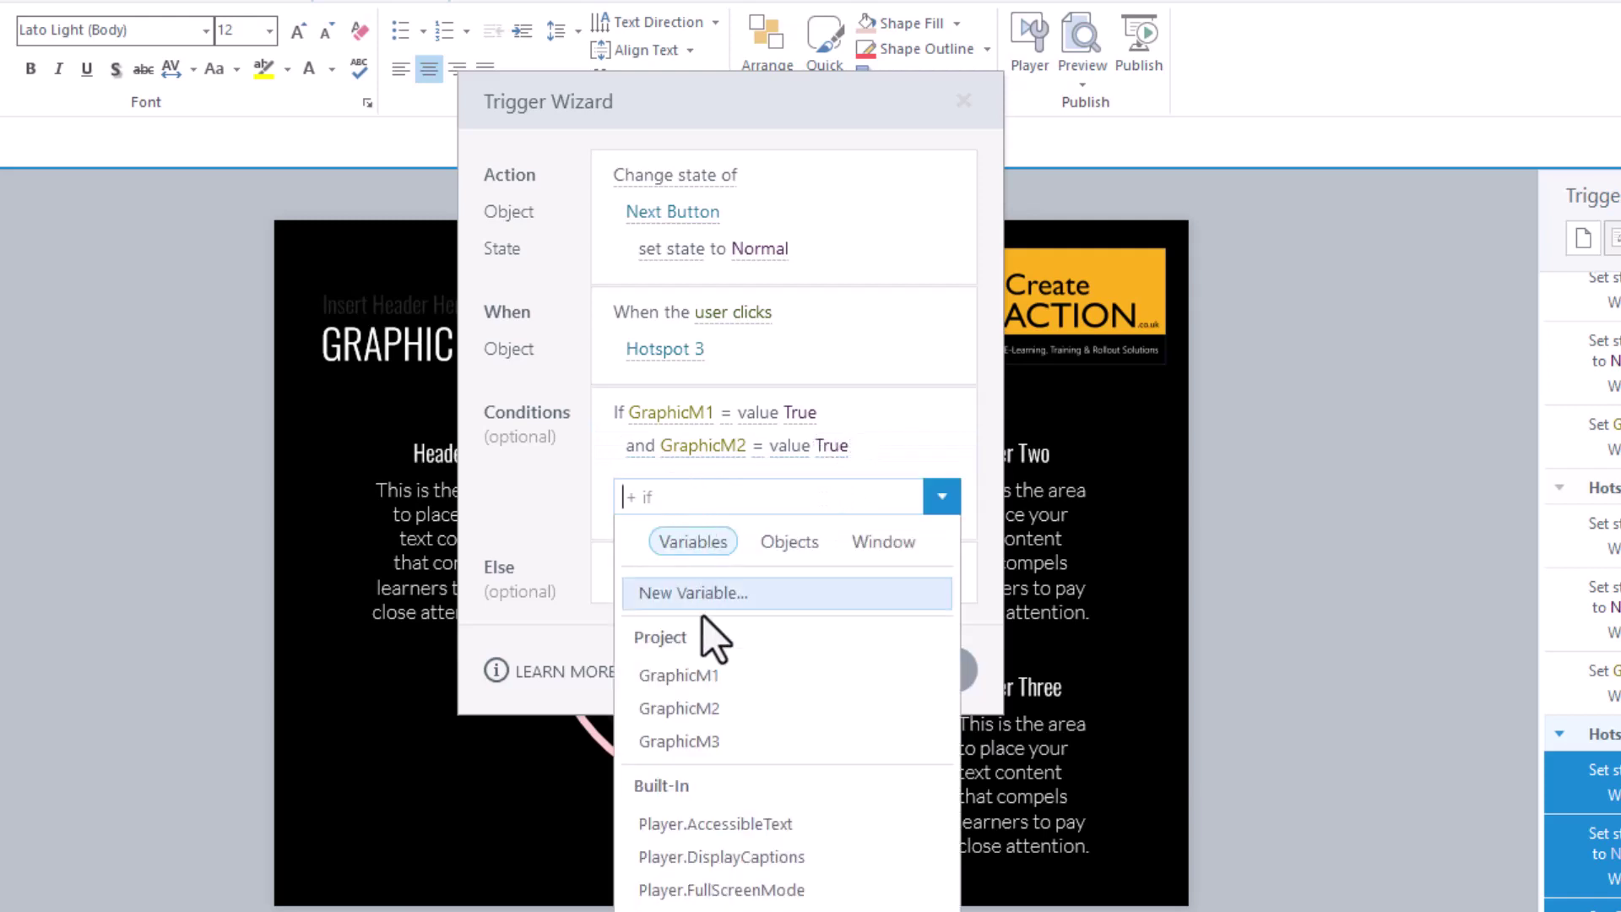
{"action": "left_click", "coordinate": [720, 743]}
{"action": "left_click", "coordinate": [835, 479]}
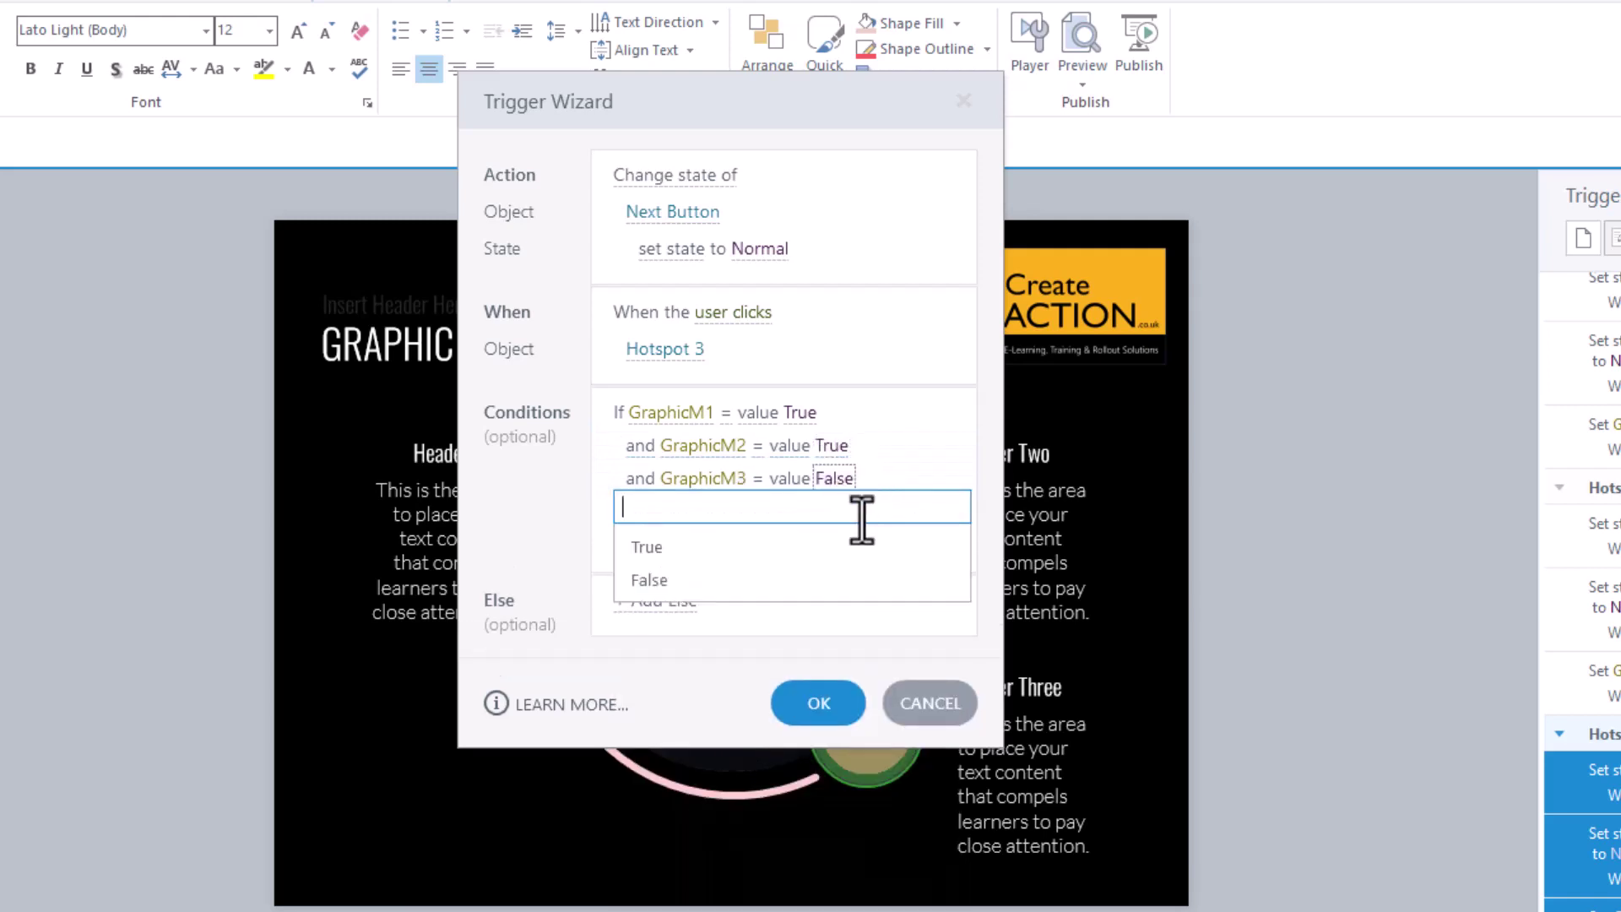
{"action": "left_click", "coordinate": [860, 545]}
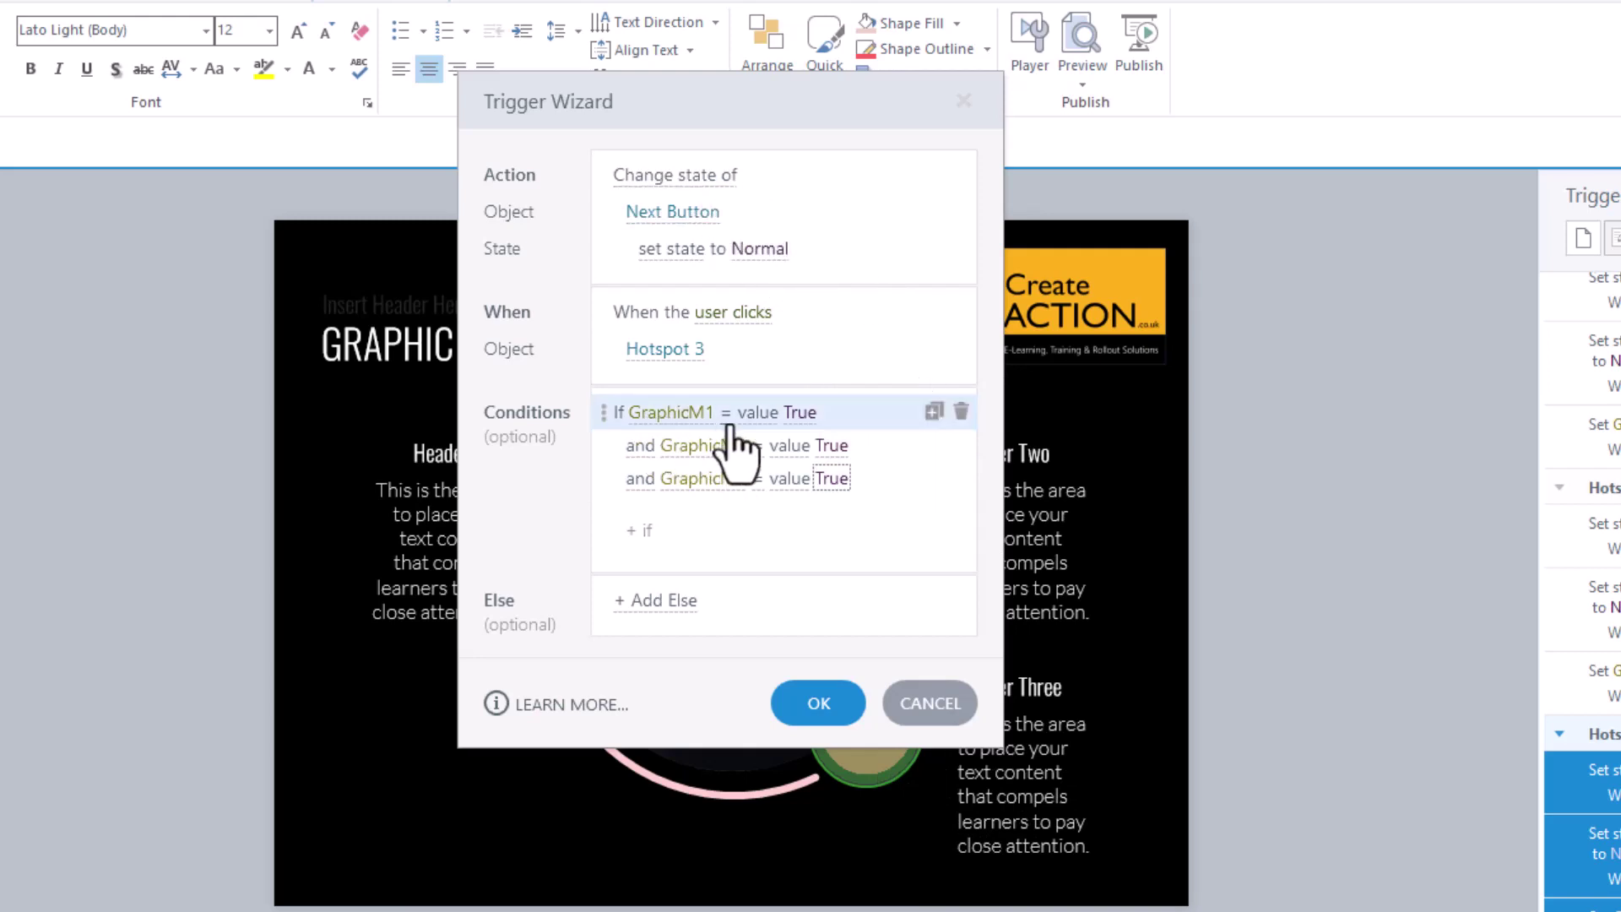
{"action": "left_click_drag", "start_coordinate": [858, 116], "coordinate": [1393, 188]}
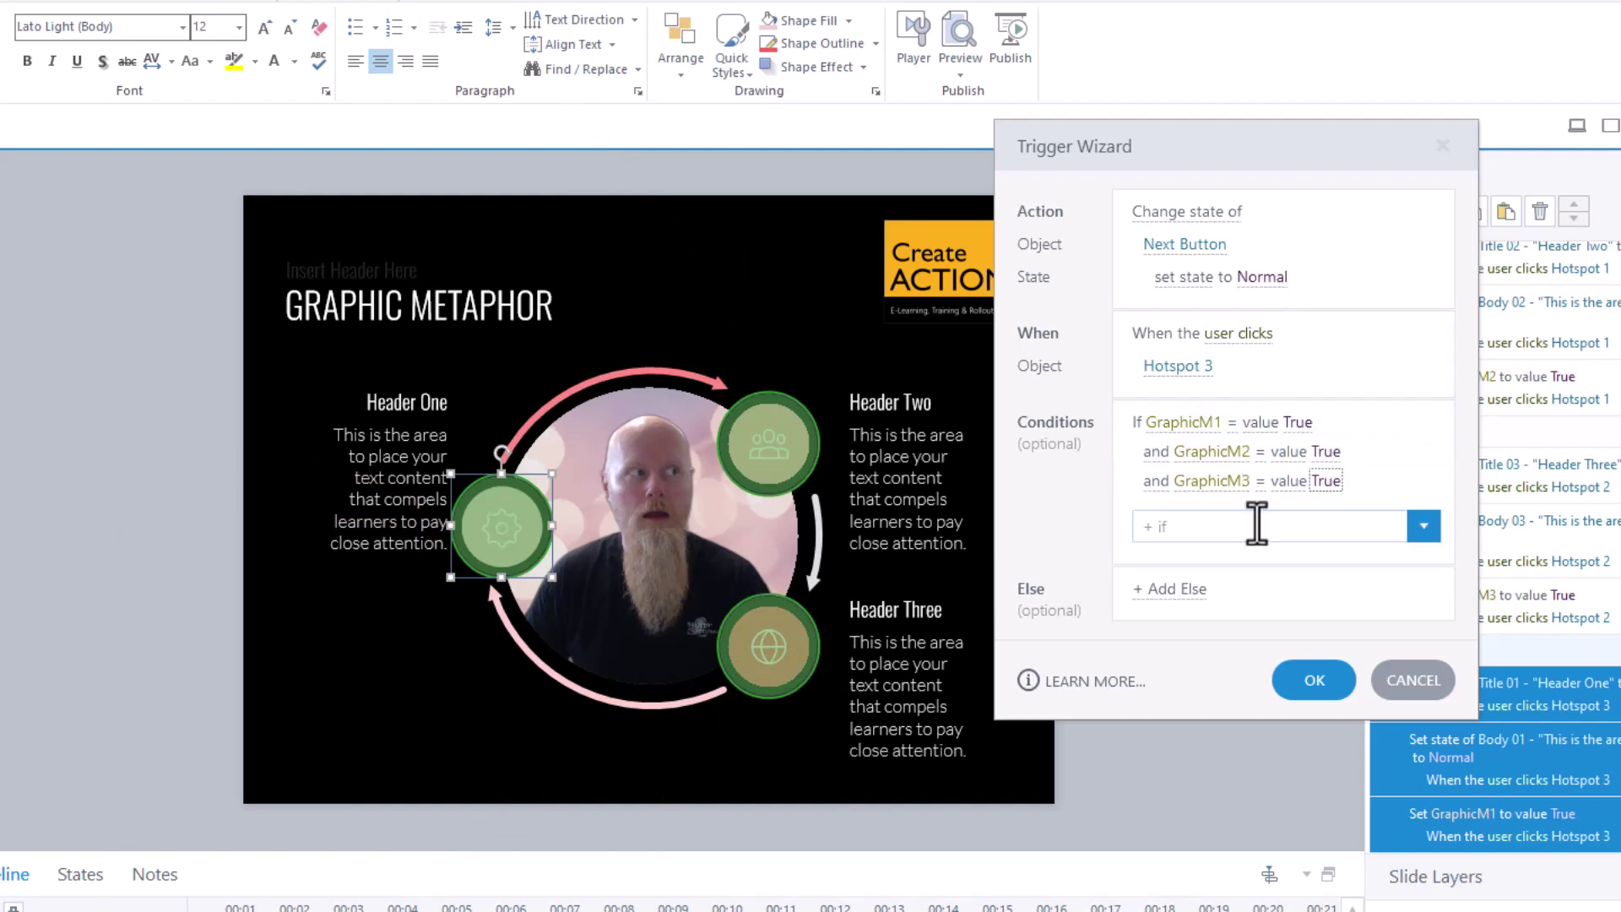
{"action": "mouse_move", "coordinate": [1201, 532]}
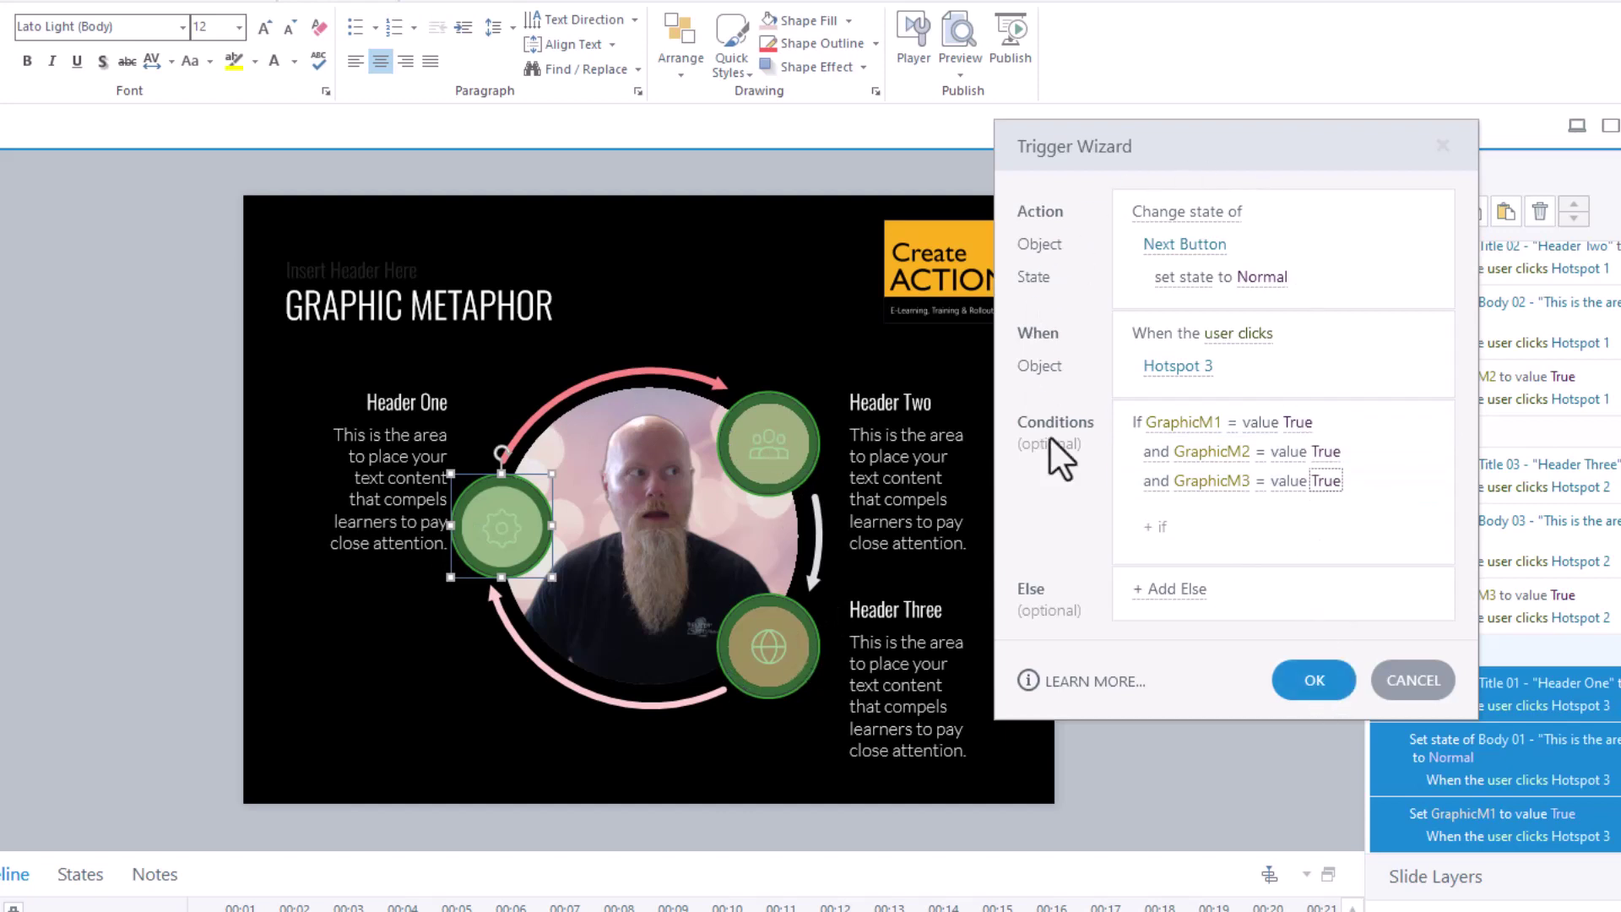
{"action": "mouse_move", "coordinate": [1388, 542]}
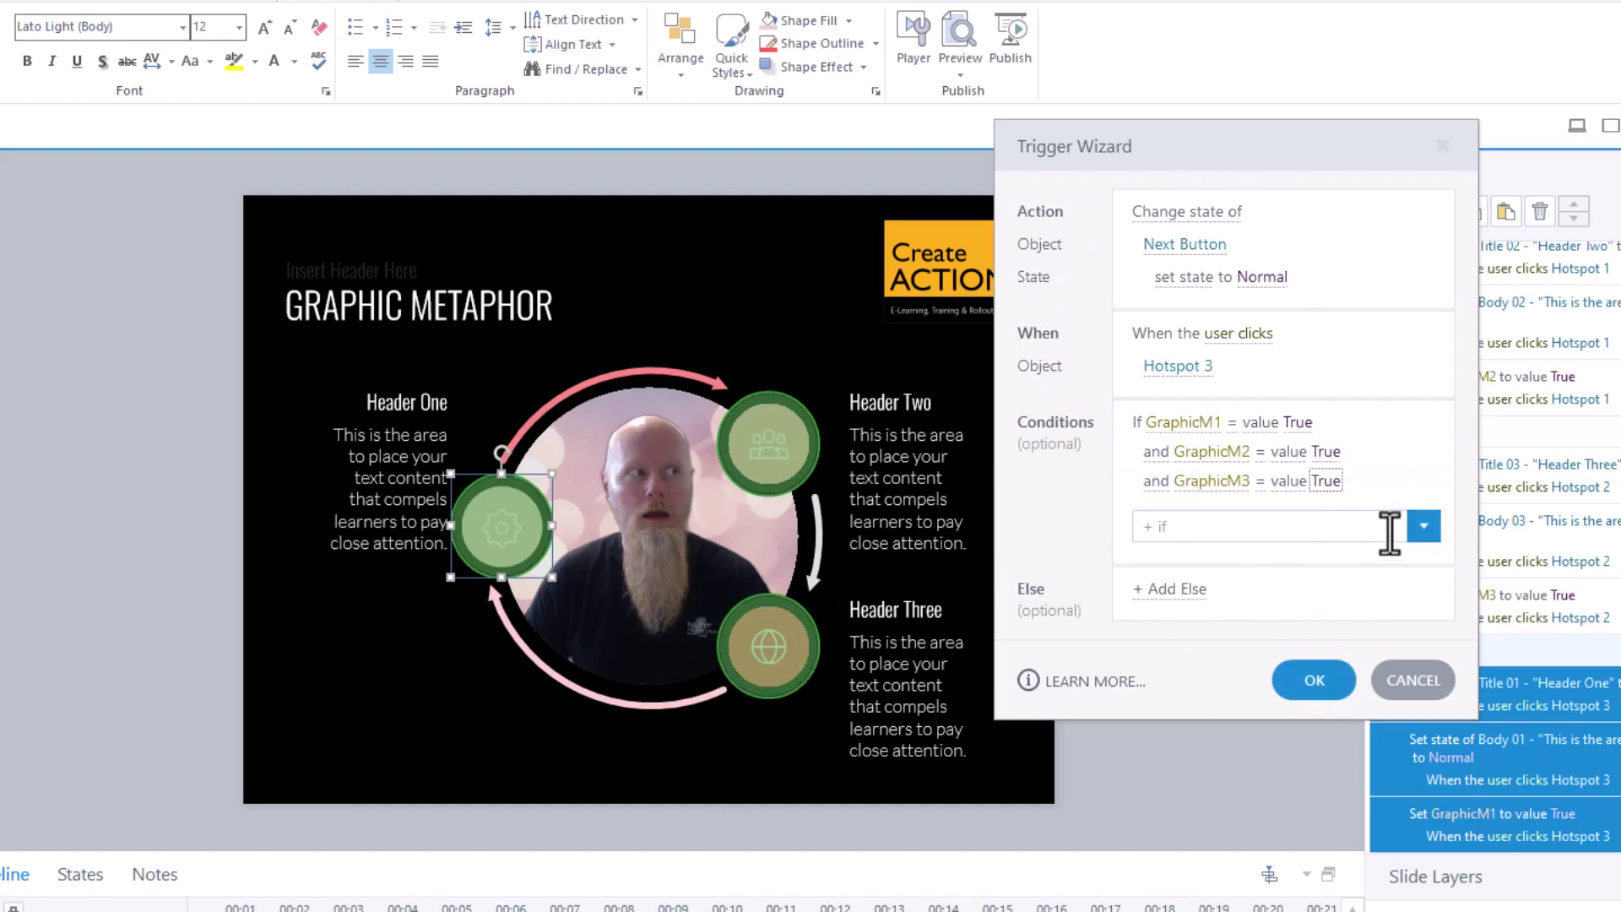
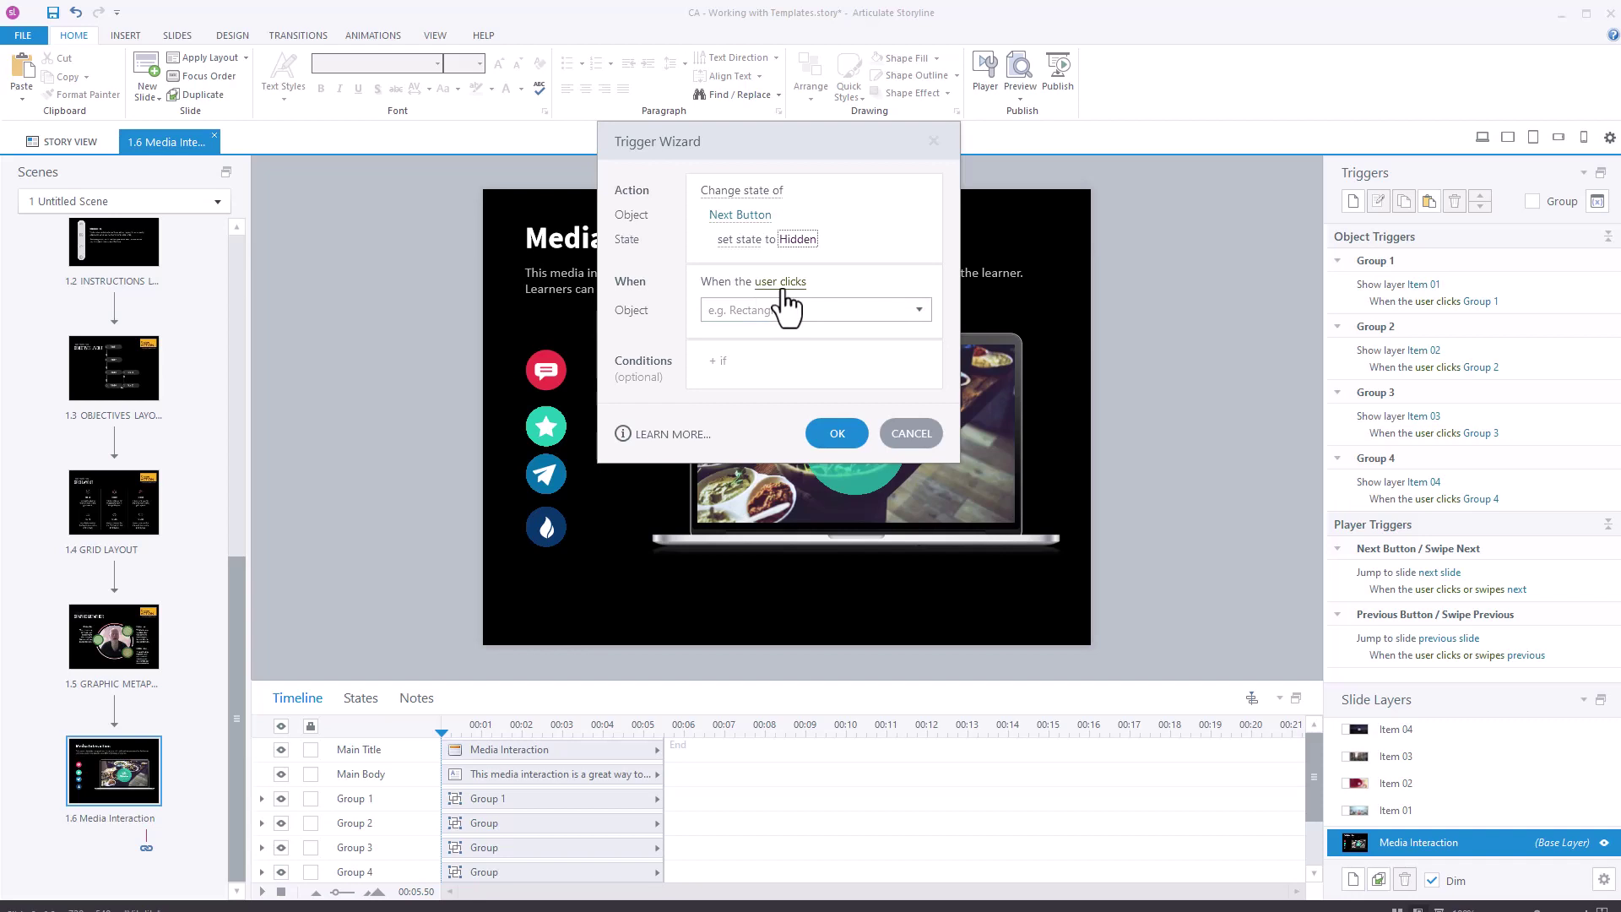
Set the trigger that hides the Next Button to run when the timeline starts on this slide
{"action": "left_click", "coordinate": [783, 292]}
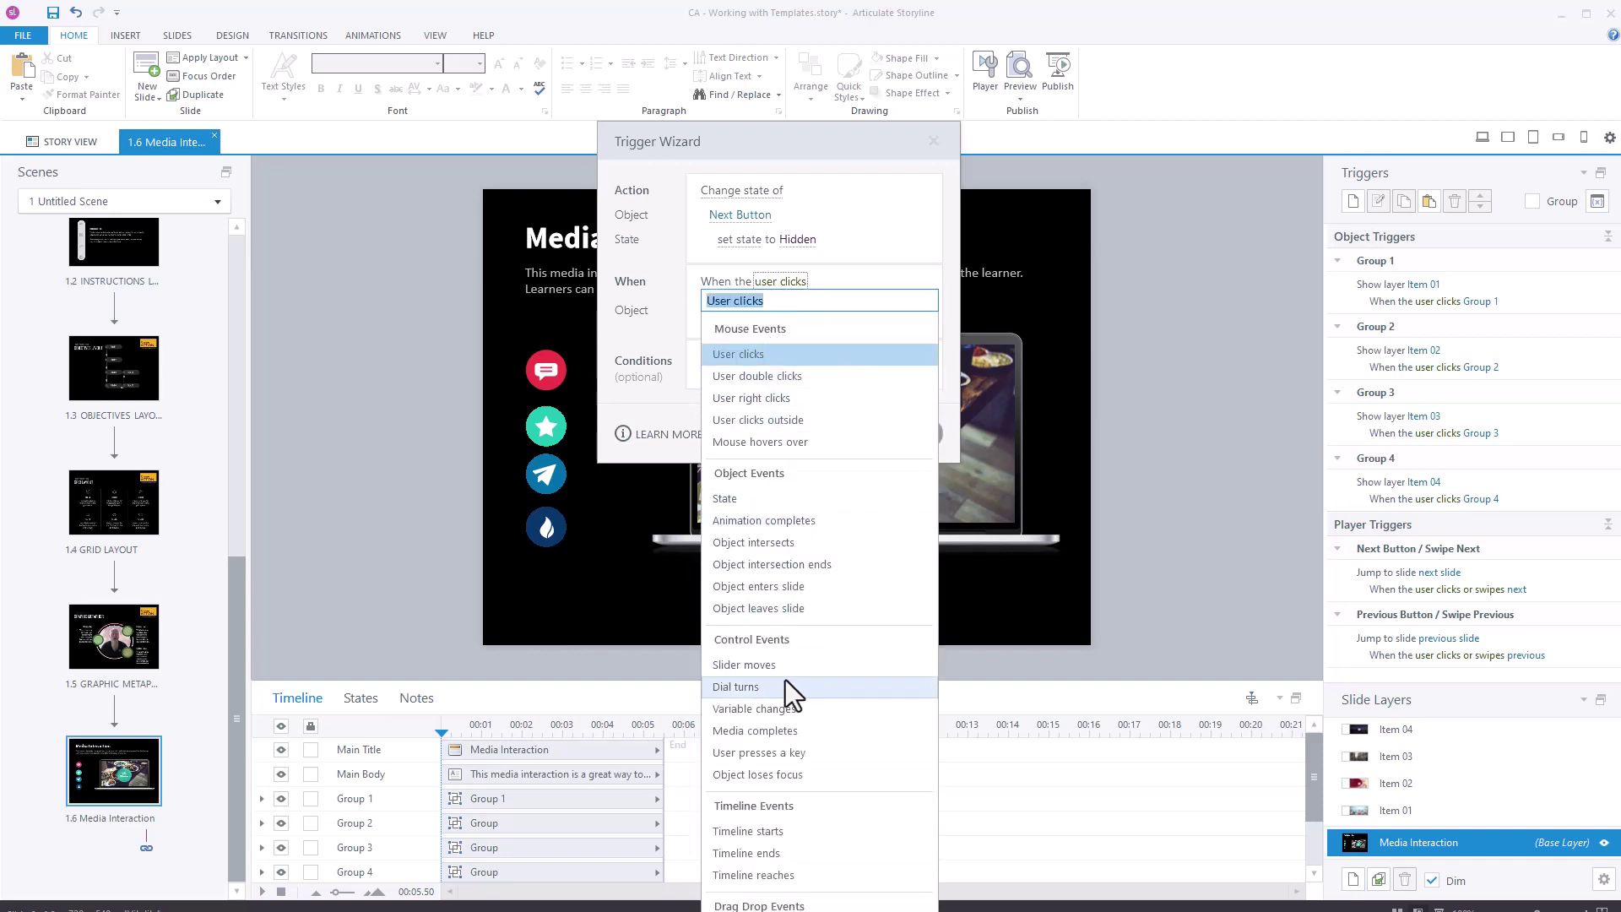
{"action": "left_click", "coordinate": [776, 831]}
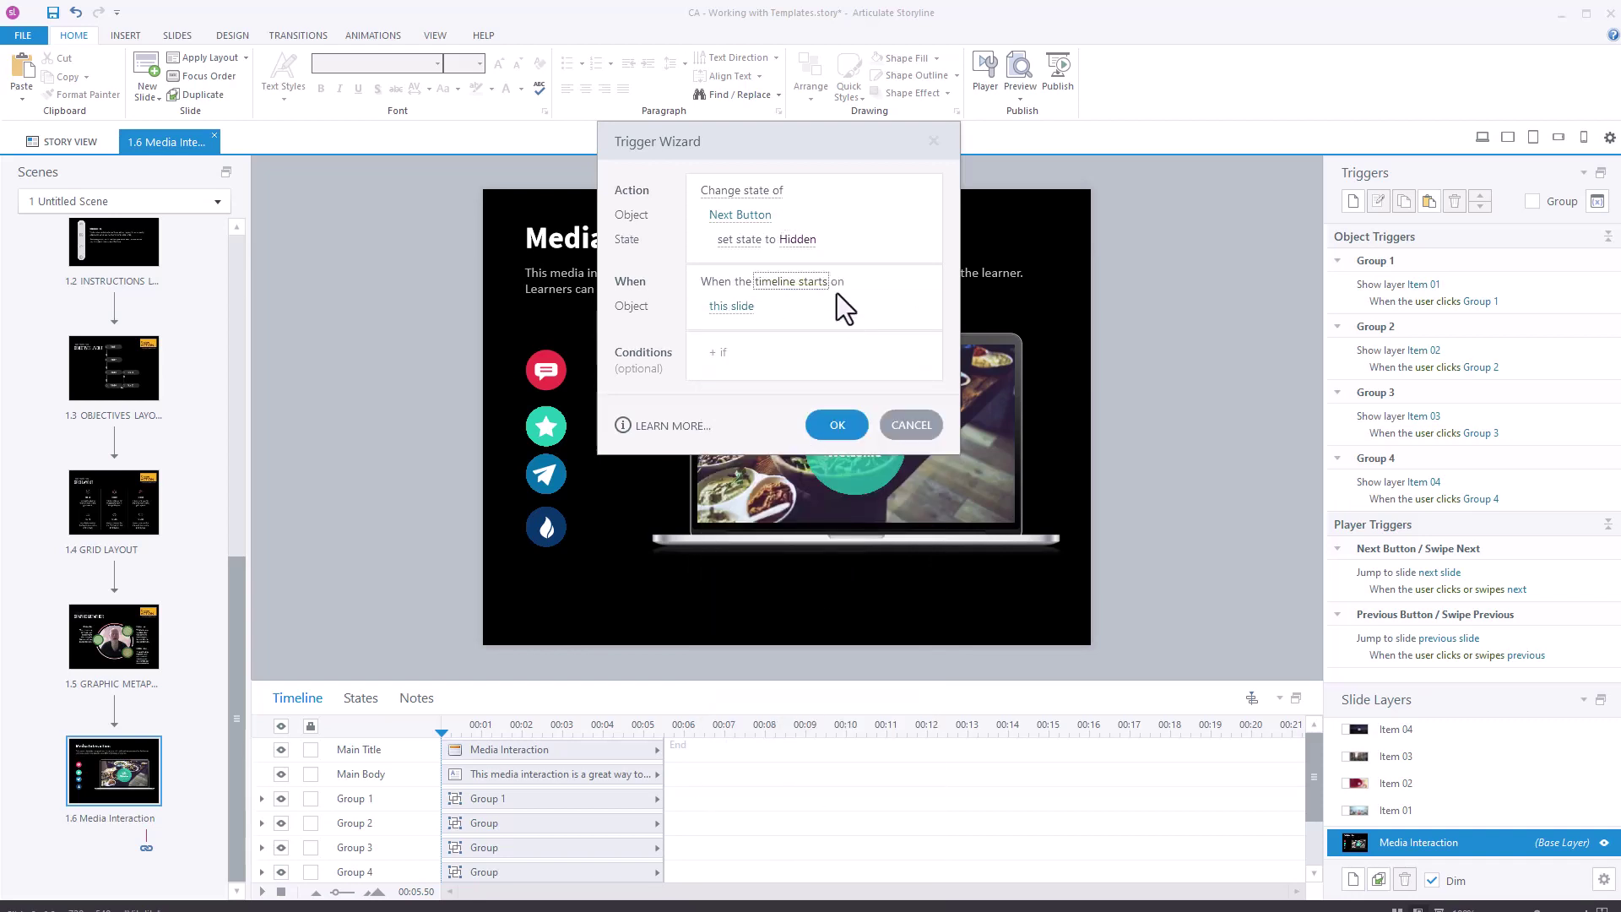
{"action": "left_click", "coordinate": [849, 427]}
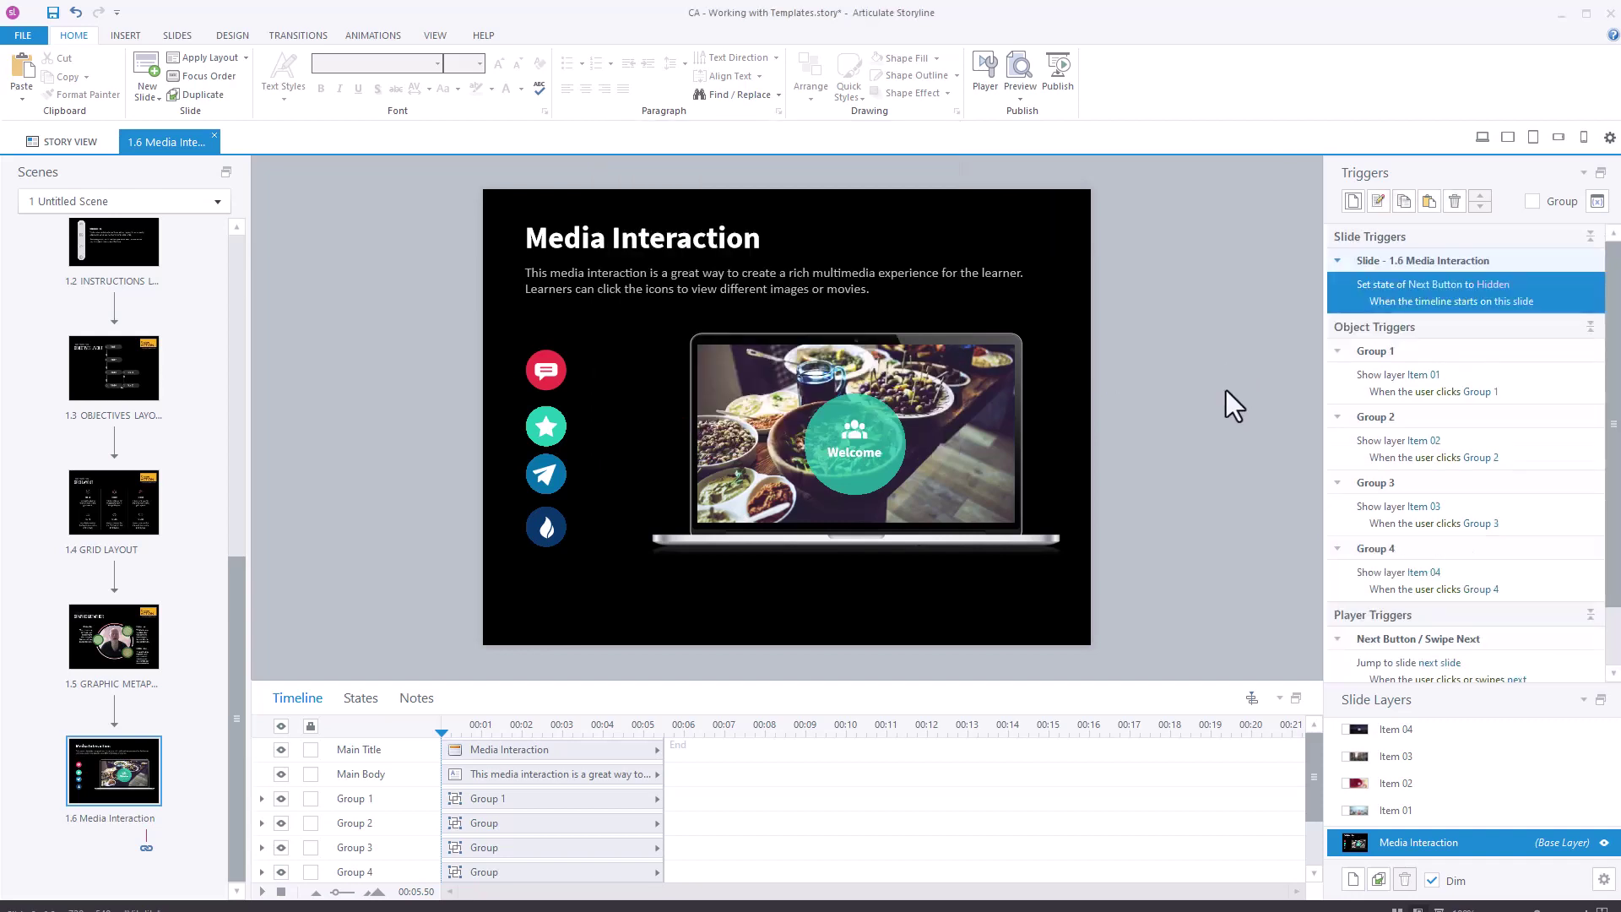
Preview the Media Interaction slide, try its icons to check whether the Next Button is hidden, and close the preview
{"action": "left_click", "coordinate": [1020, 98]}
{"action": "left_click", "coordinate": [1051, 149]}
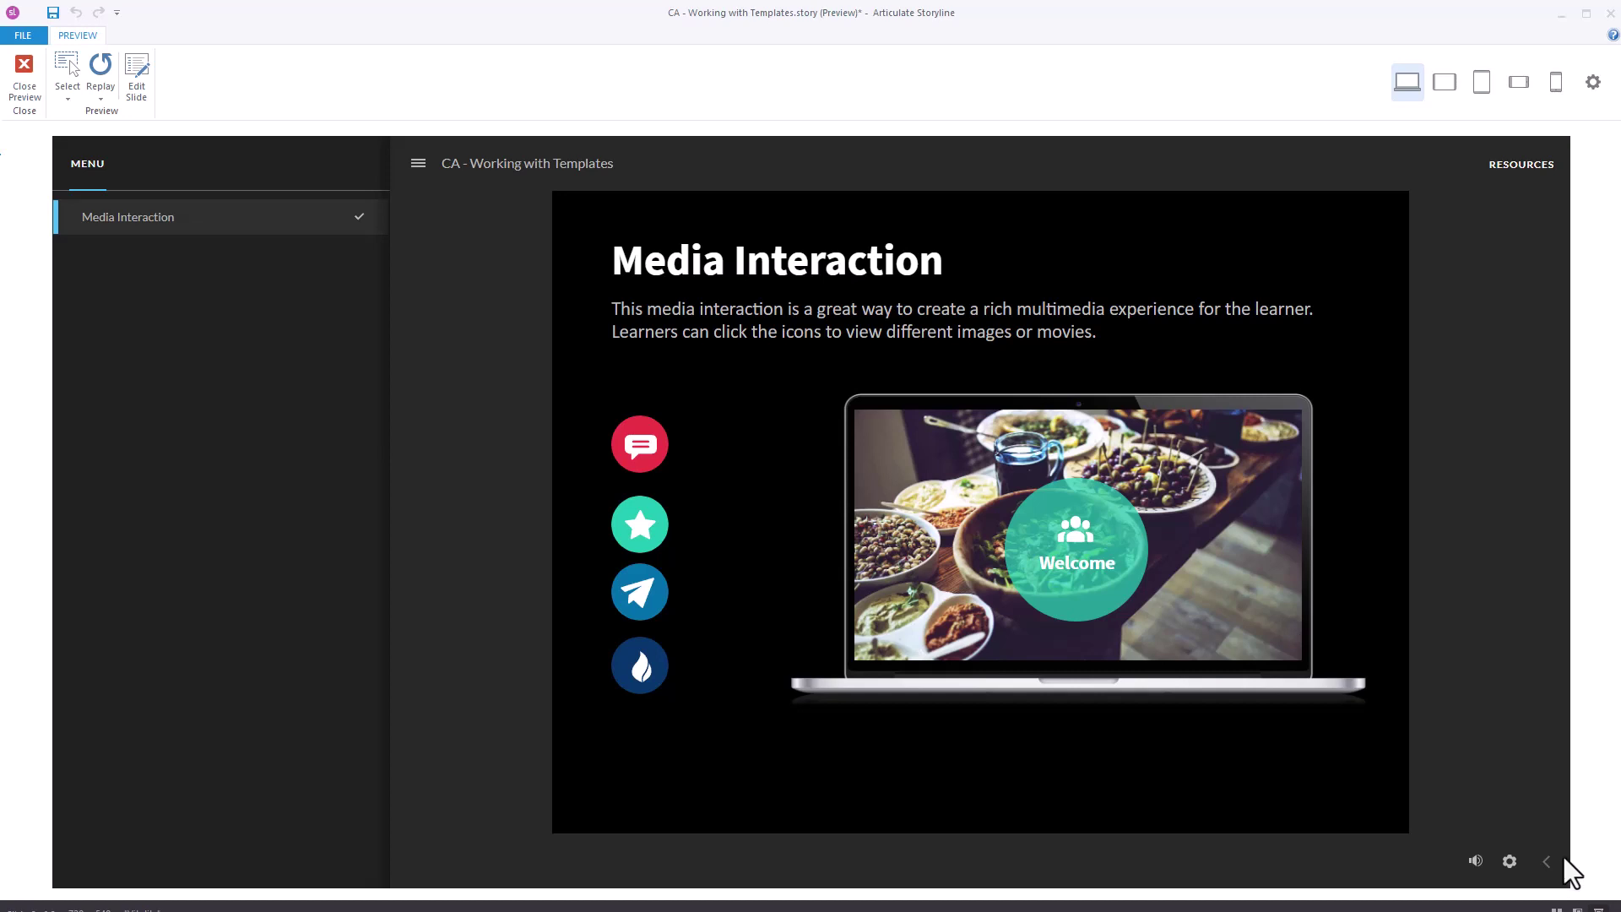
{"action": "left_click", "coordinate": [640, 444]}
{"action": "left_click", "coordinate": [640, 524]}
{"action": "left_click", "coordinate": [640, 592]}
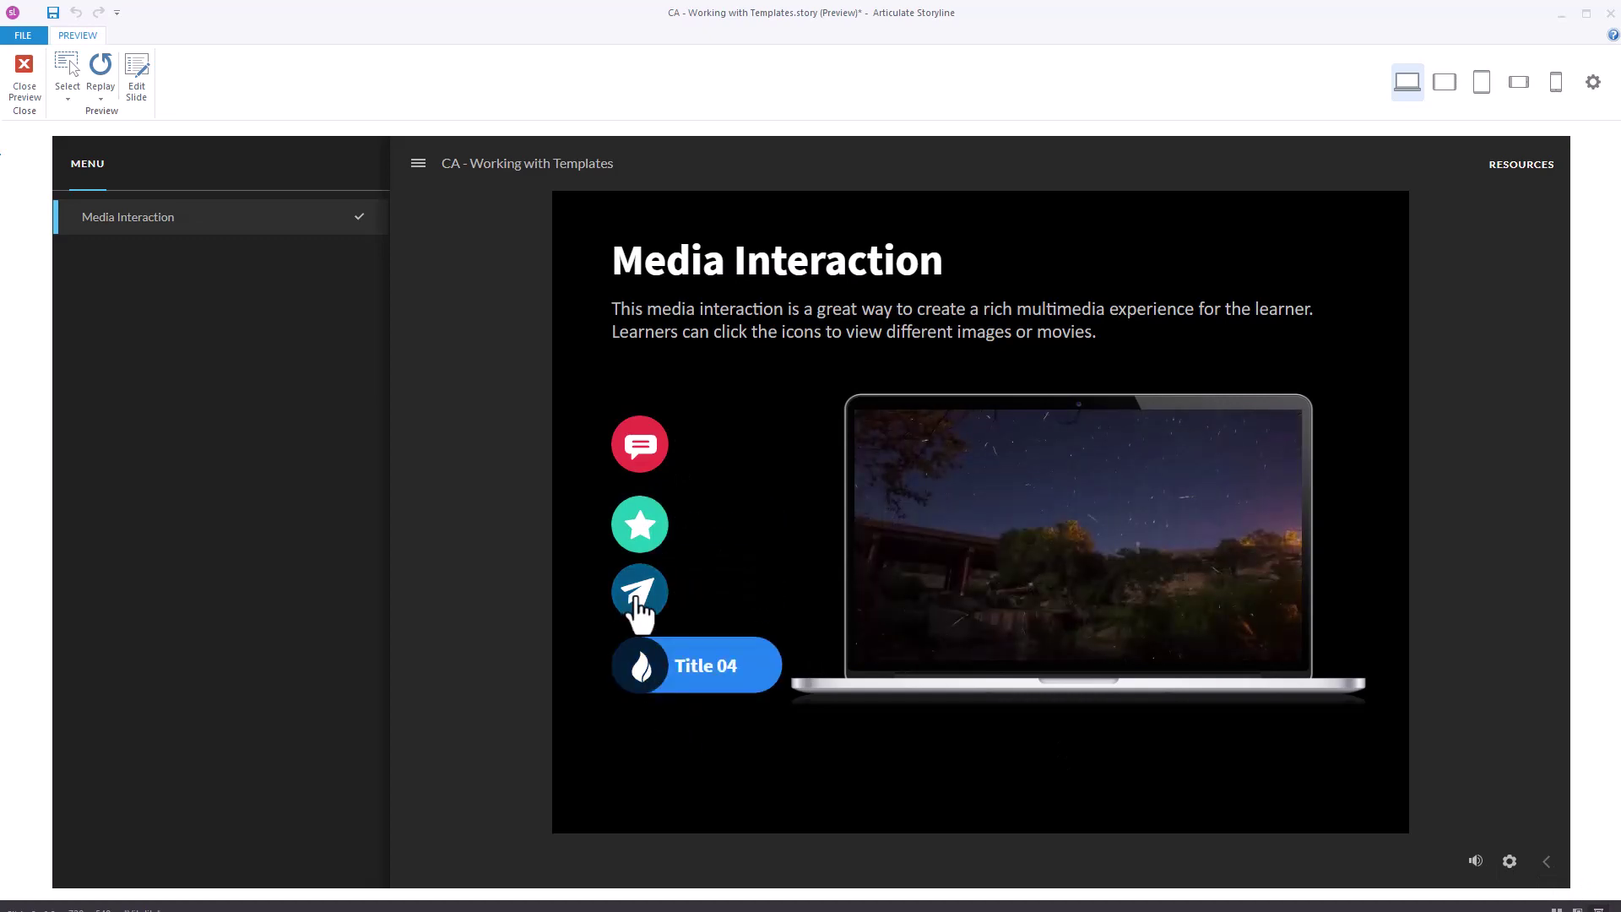
{"action": "left_click", "coordinate": [640, 525]}
{"action": "left_click", "coordinate": [19, 76]}
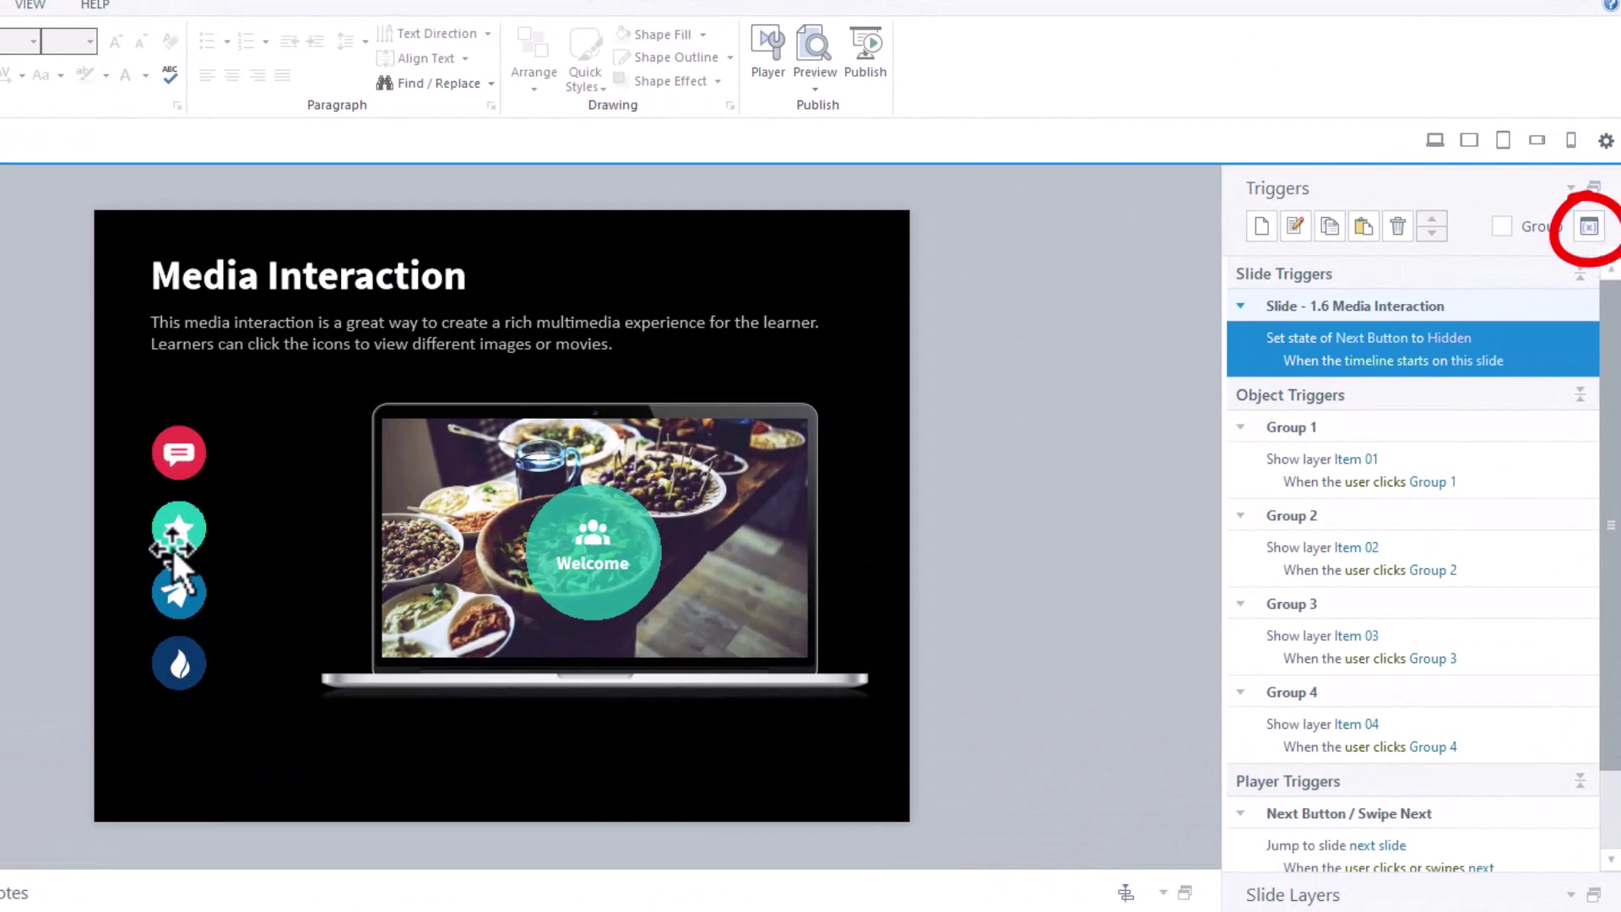
Create a project variable named Media1 of type True/False with default value False, copying its name for reuse
{"action": "left_click", "coordinate": [1590, 228]}
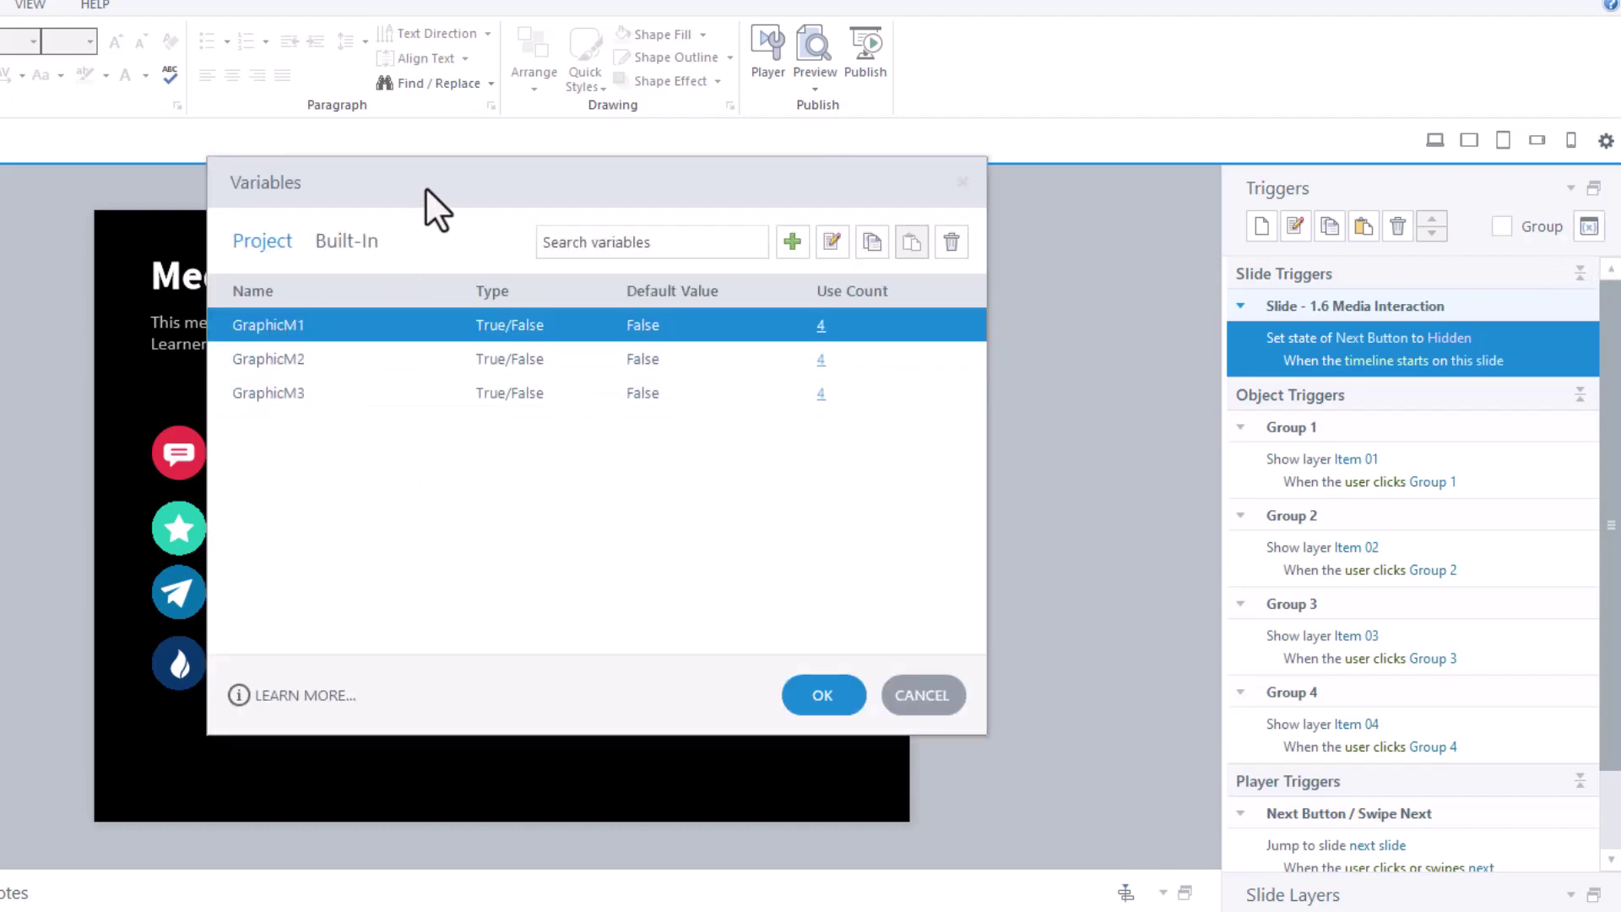
{"action": "left_click_drag", "start_coordinate": [426, 187], "coordinate": [927, 221]}
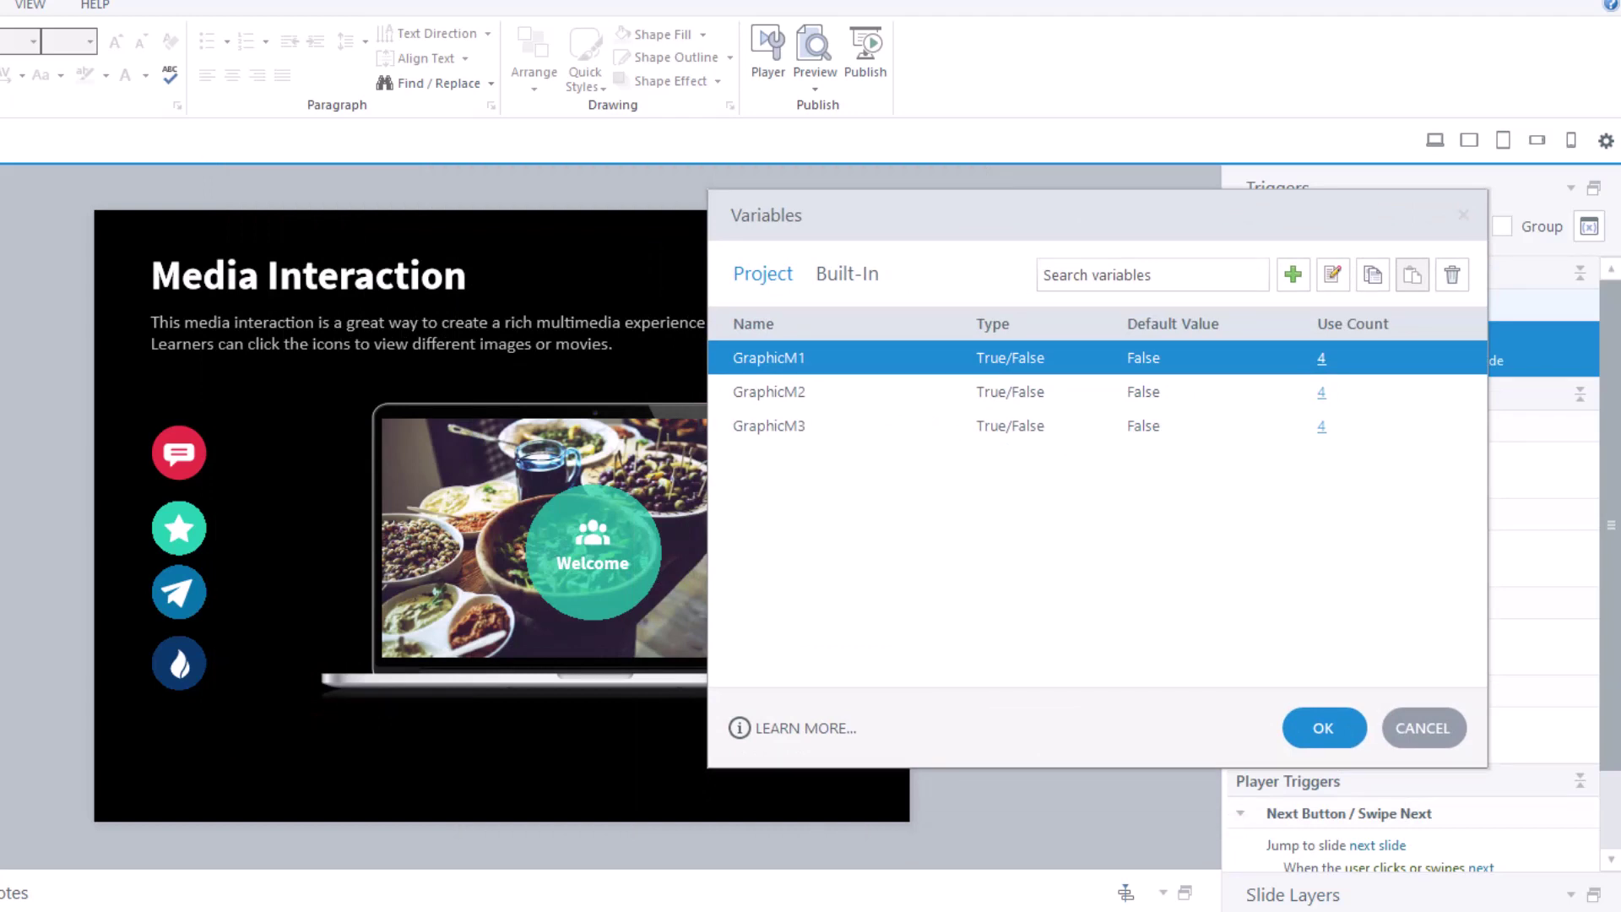
{"action": "left_click_drag", "start_coordinate": [1086, 218], "coordinate": [446, 187]}
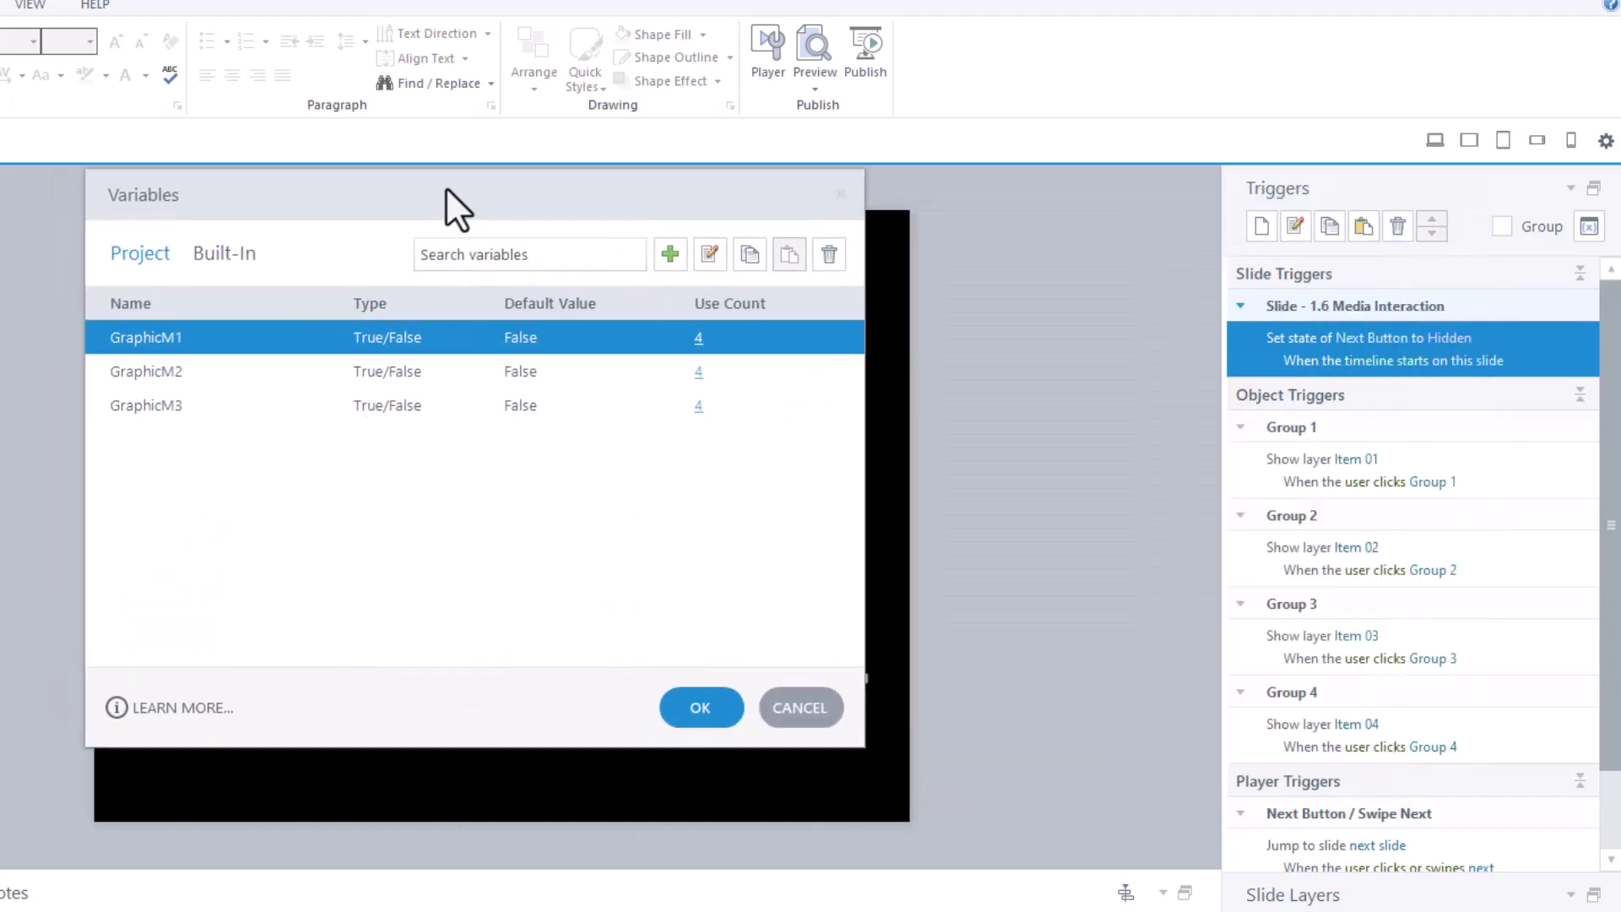
{"action": "left_click", "coordinate": [680, 264]}
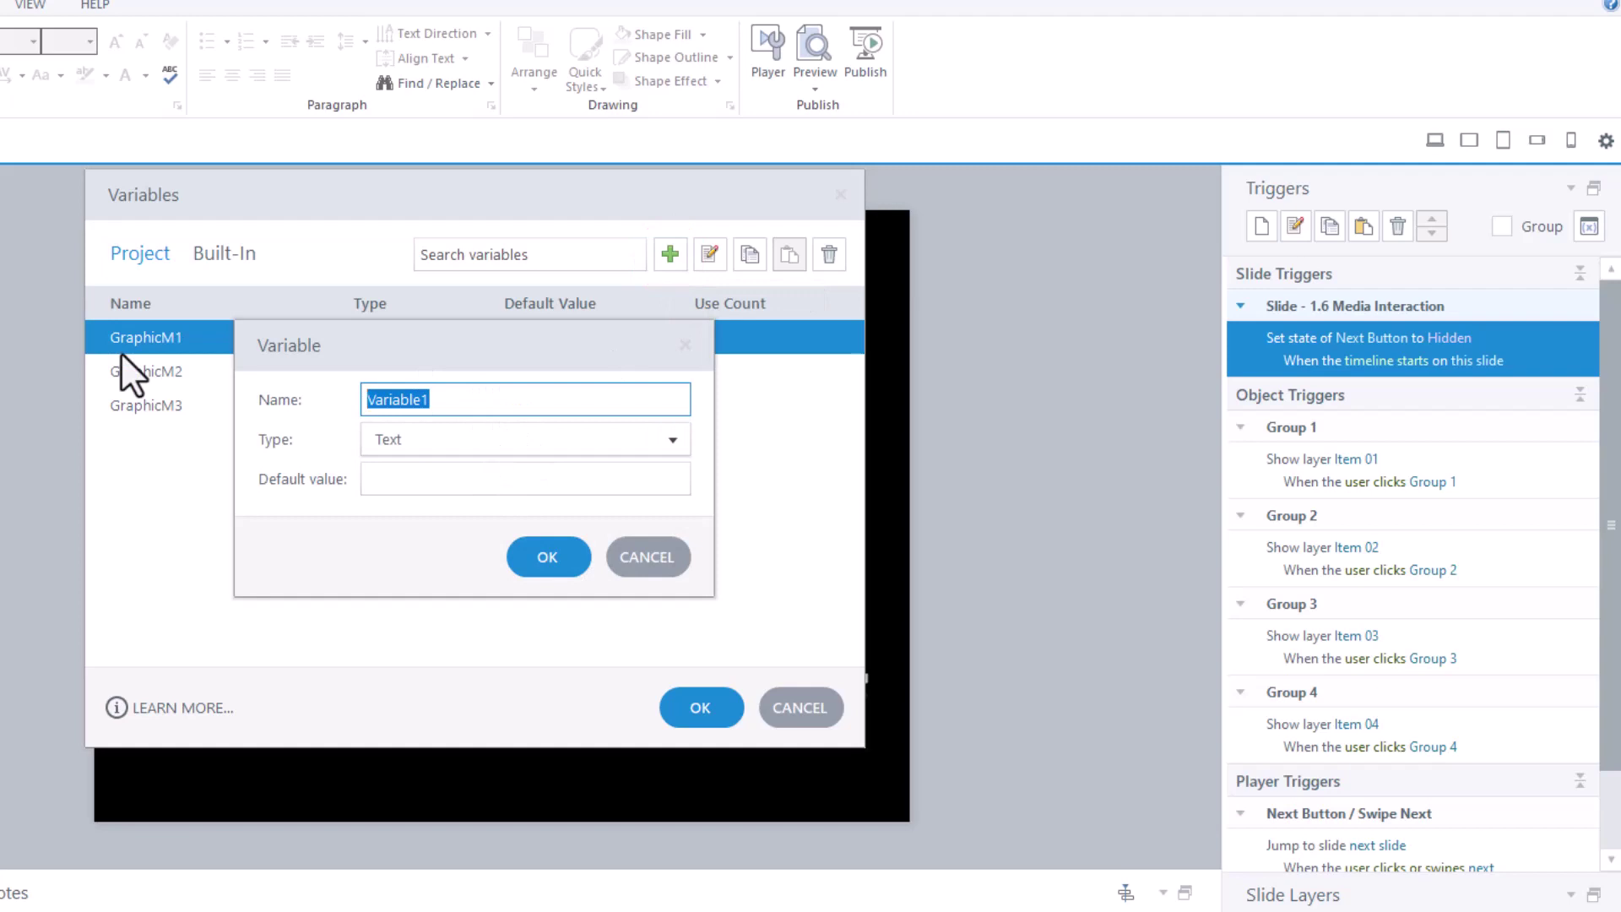
{"action": "type", "text": "Media1"}
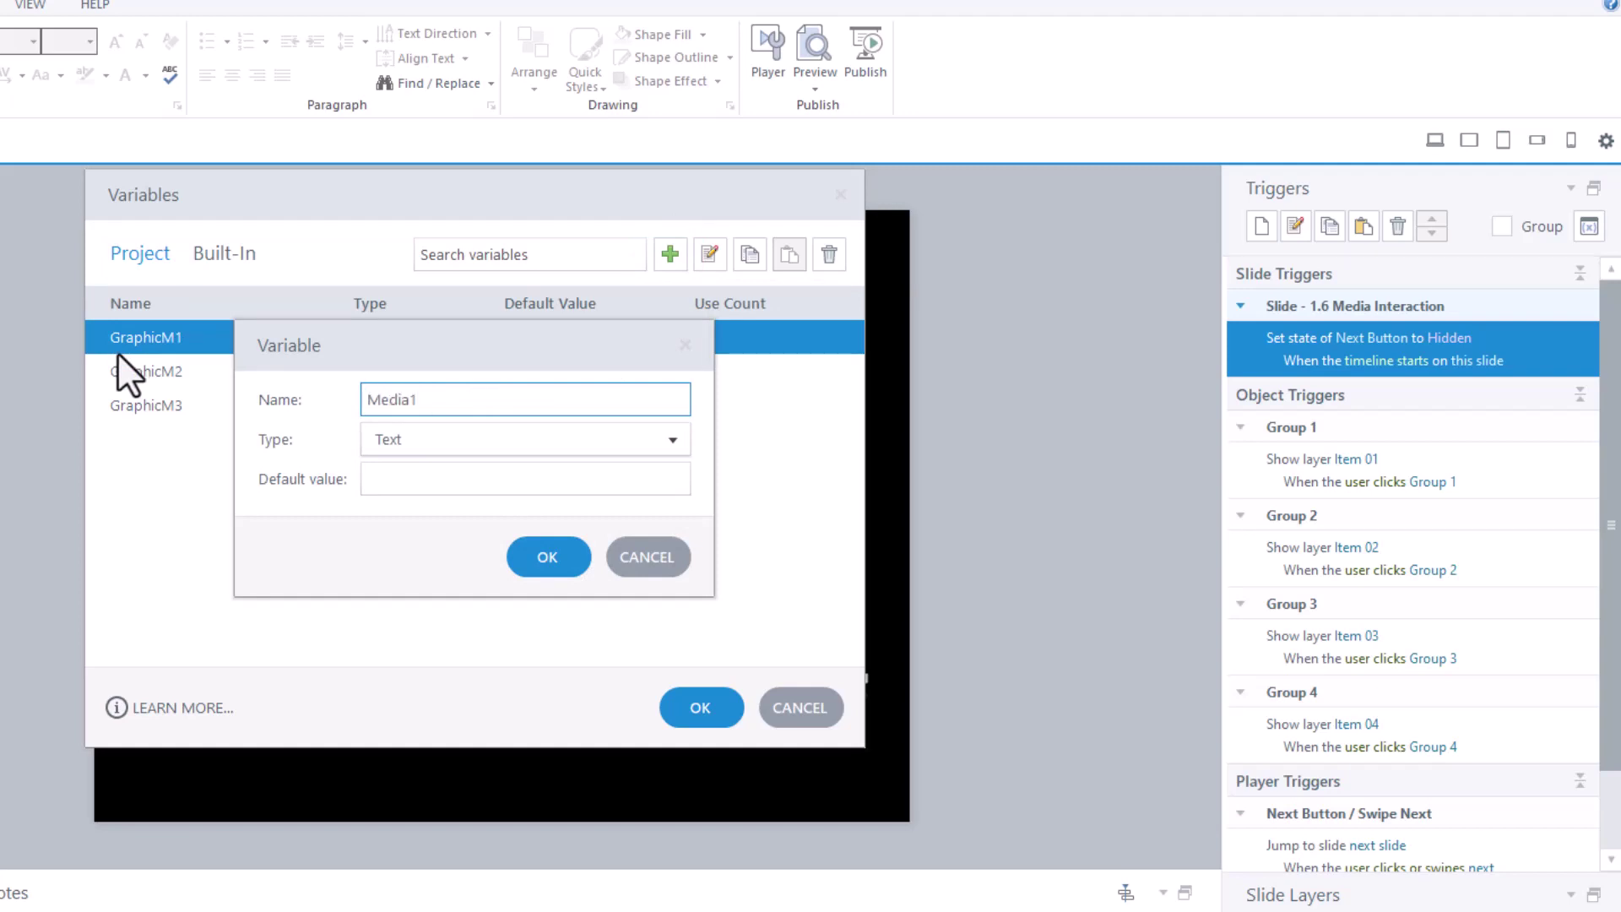
{"action": "left_click", "coordinate": [415, 438]}
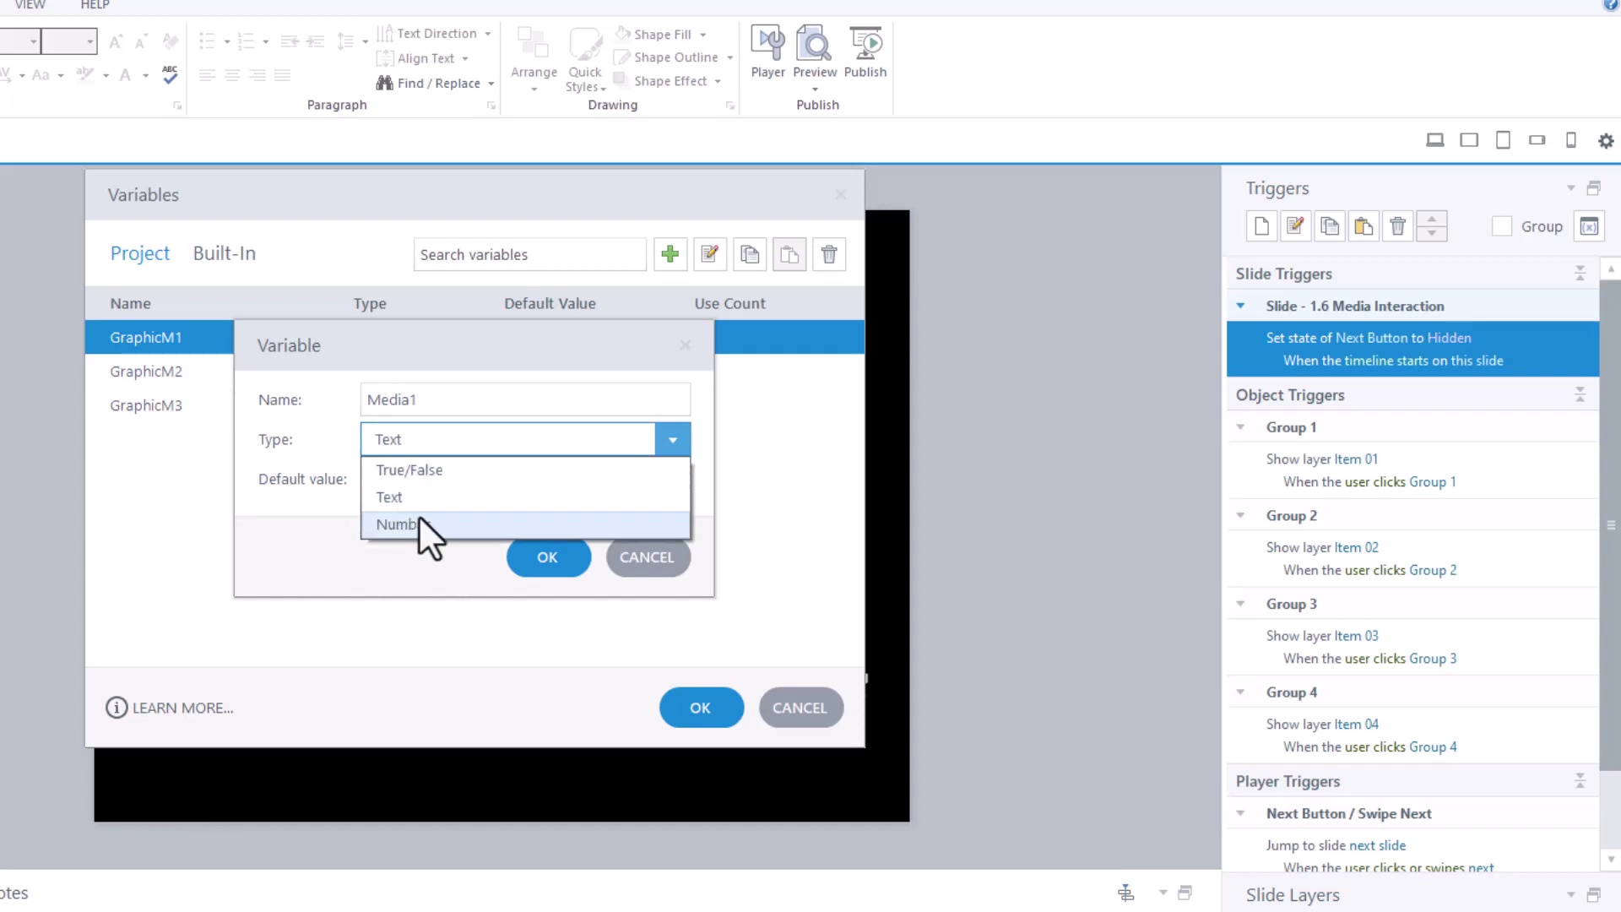
{"action": "left_click", "coordinate": [427, 467]}
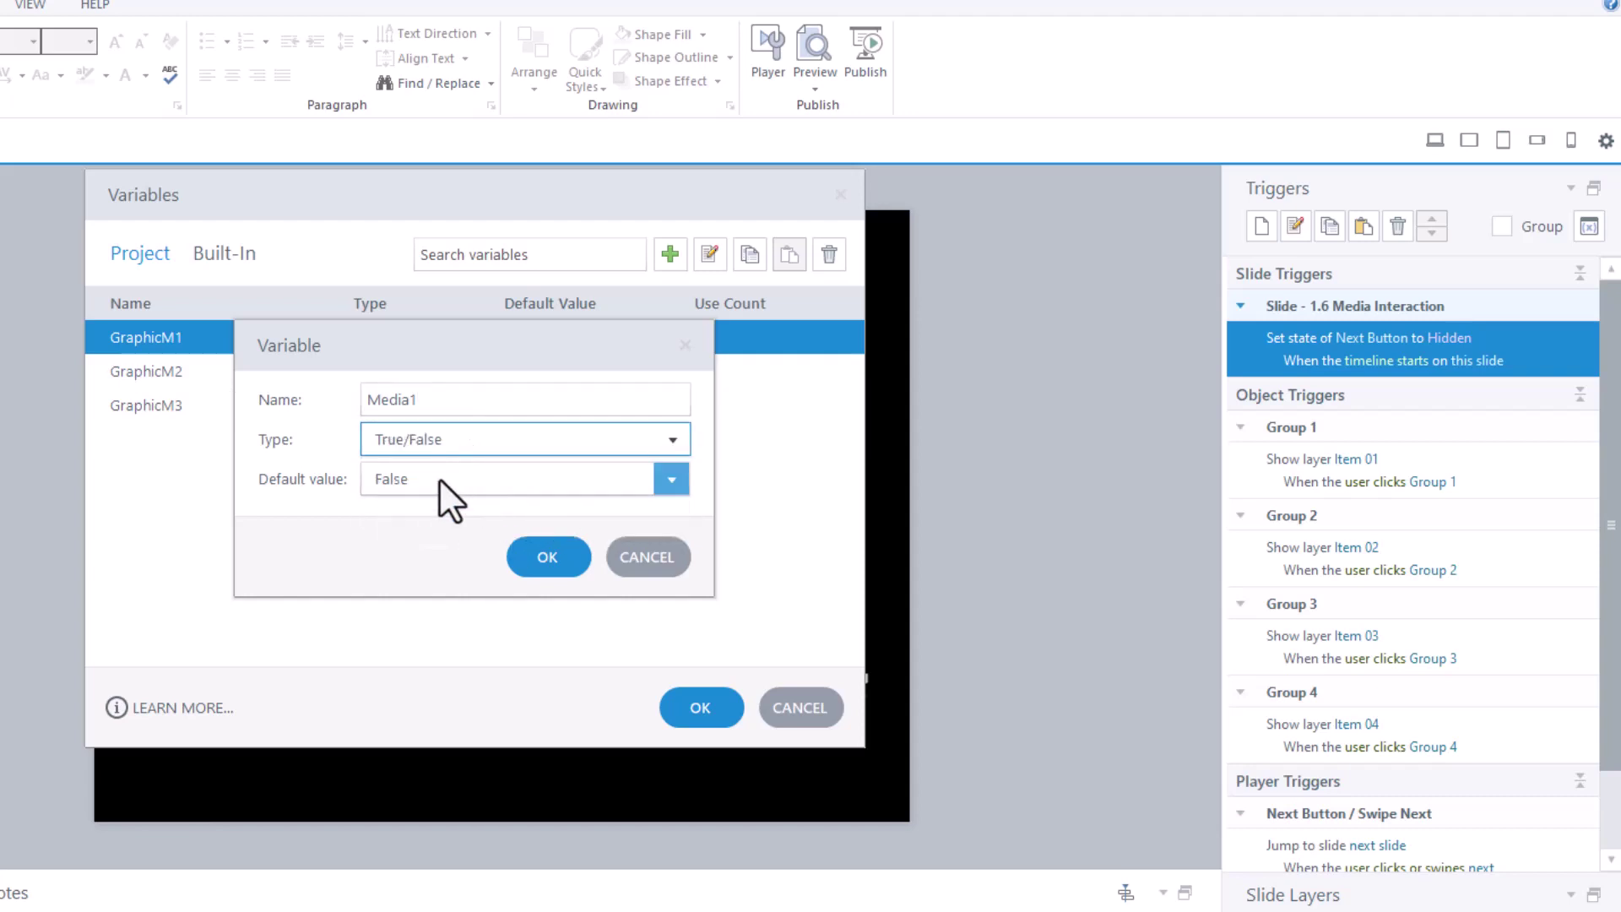
{"action": "double_click", "coordinate": [435, 402]}
{"action": "key", "text": "ctrl+c"}
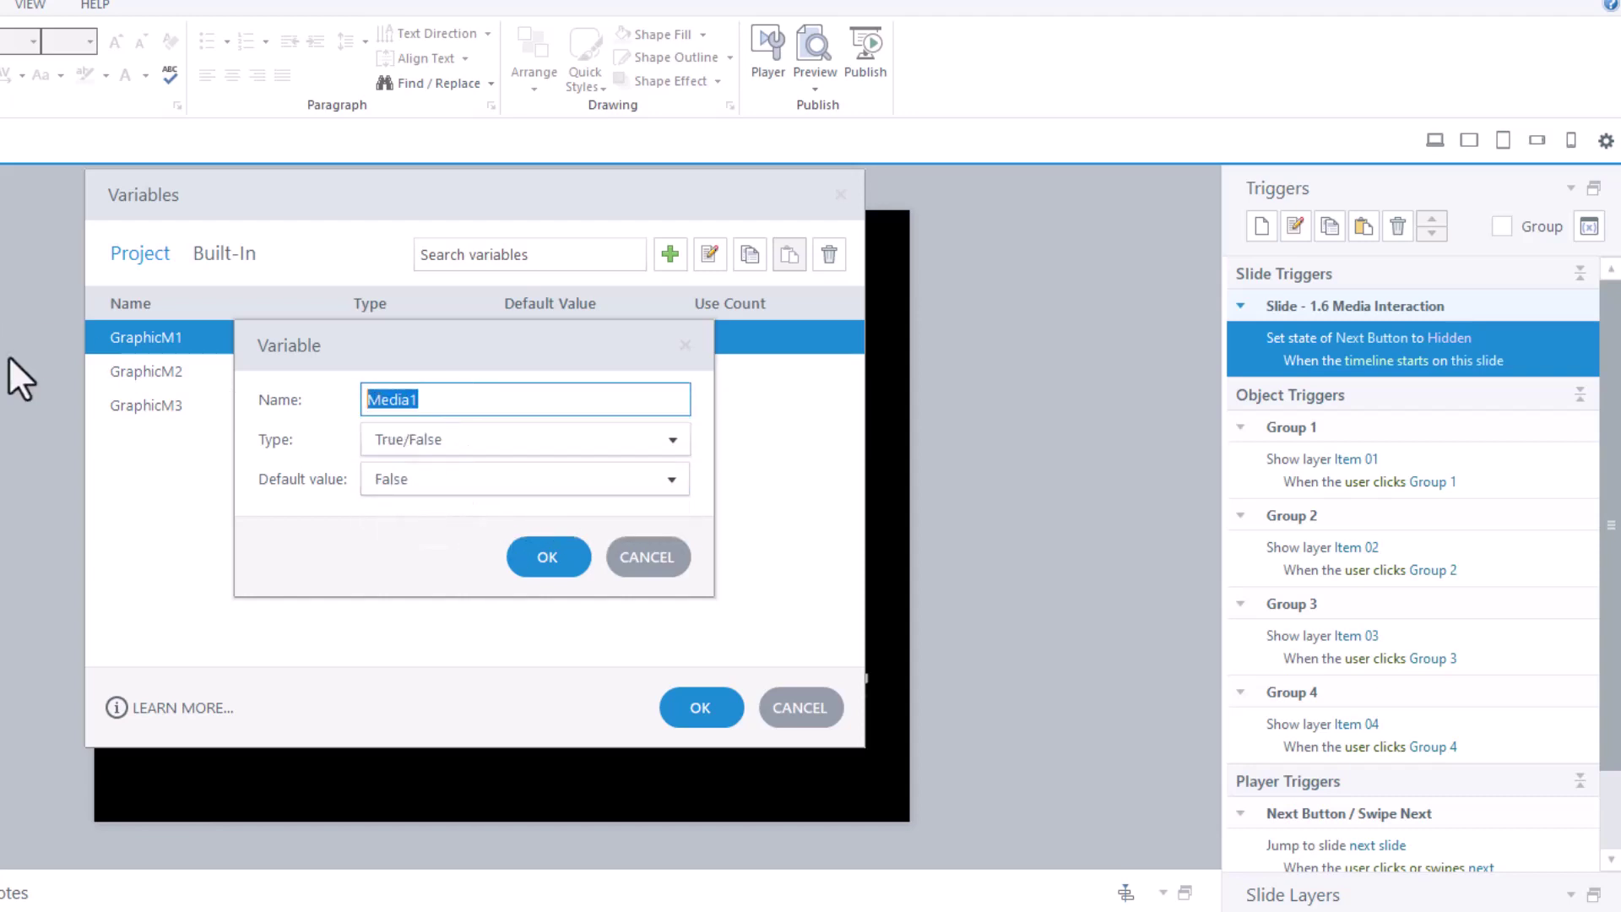
{"action": "left_click", "coordinate": [545, 570]}
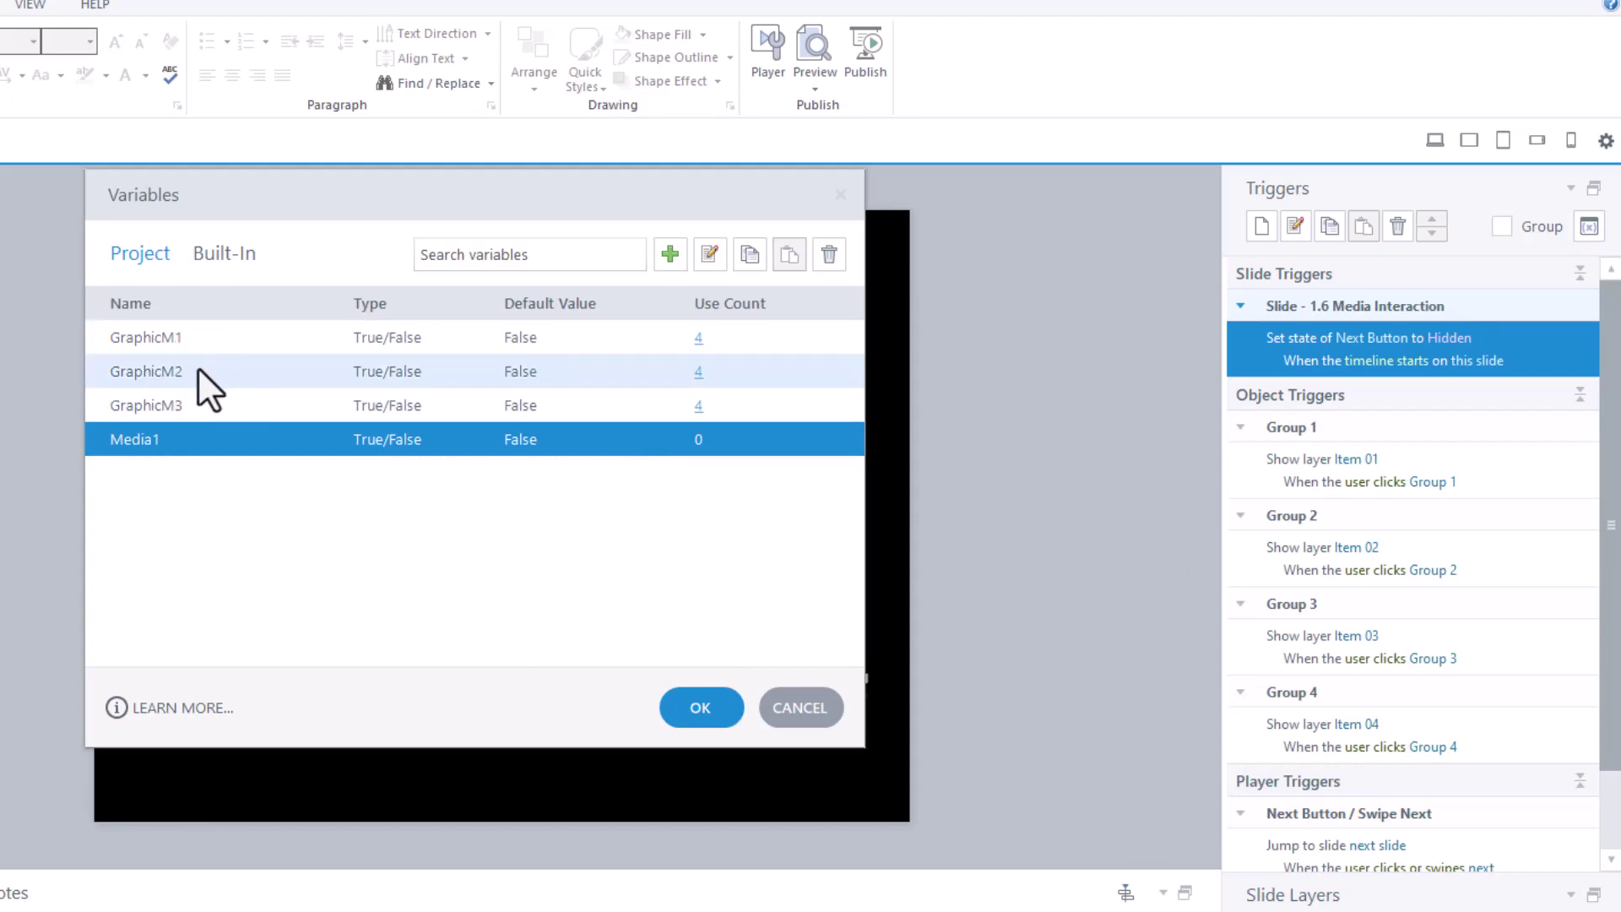
Add a True/False variable named Media2 with default value False, reusing the copied name
{"action": "left_click", "coordinate": [668, 256]}
{"action": "left_click", "coordinate": [449, 399]}
{"action": "double_click", "coordinate": [413, 400]}
{"action": "key", "text": "ctrl+v"}
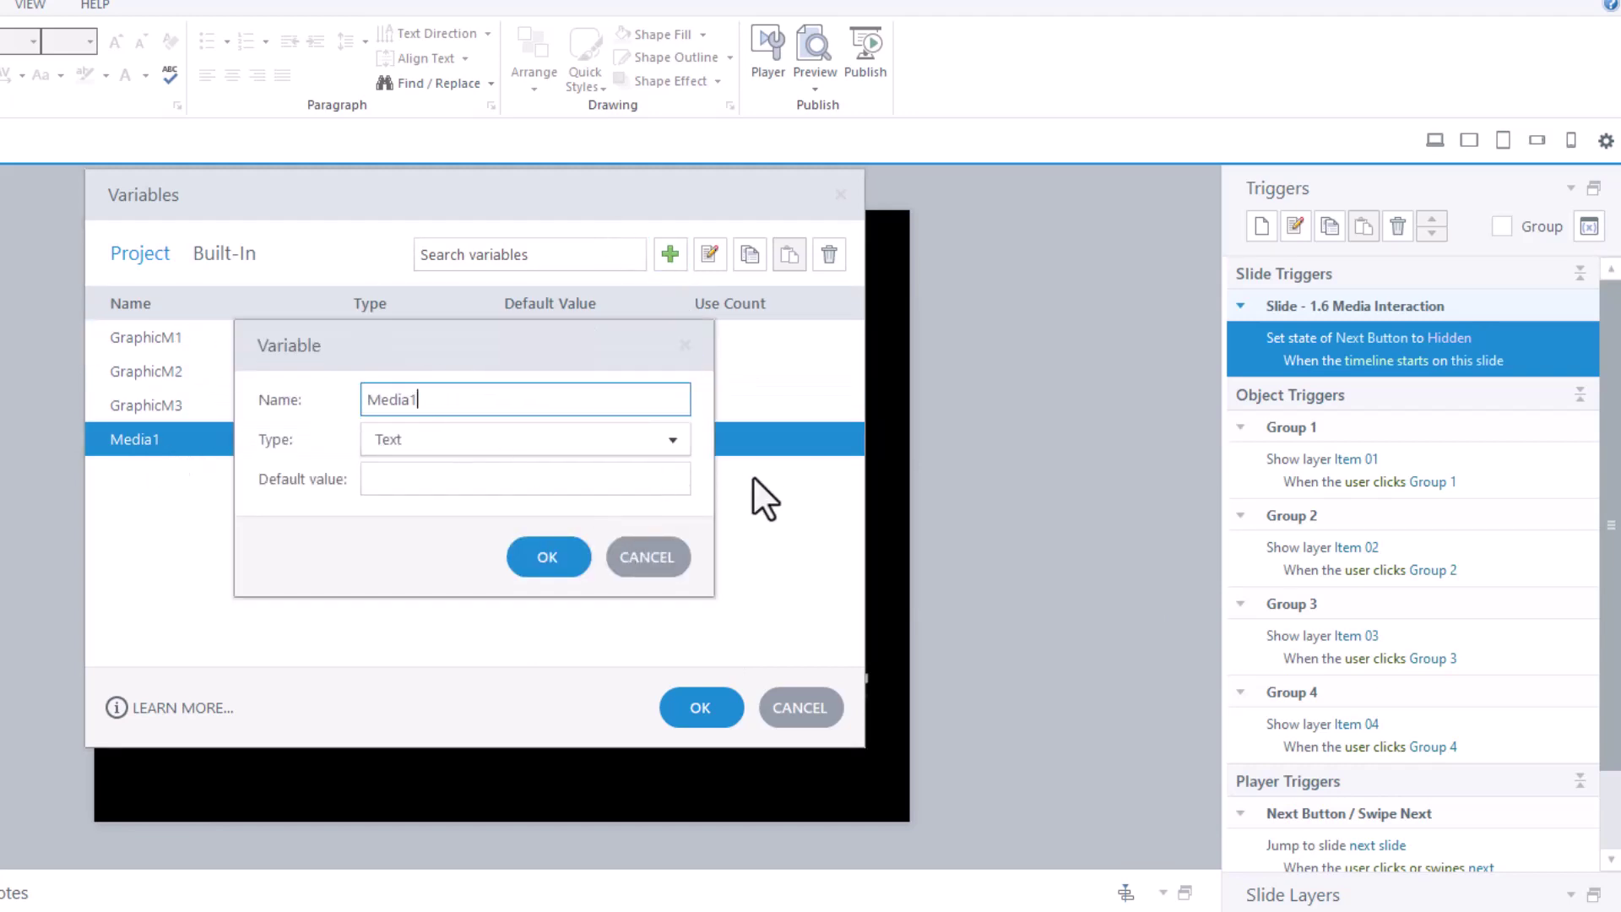
{"action": "key", "text": "BackSpace"}
{"action": "type", "text": "2"}
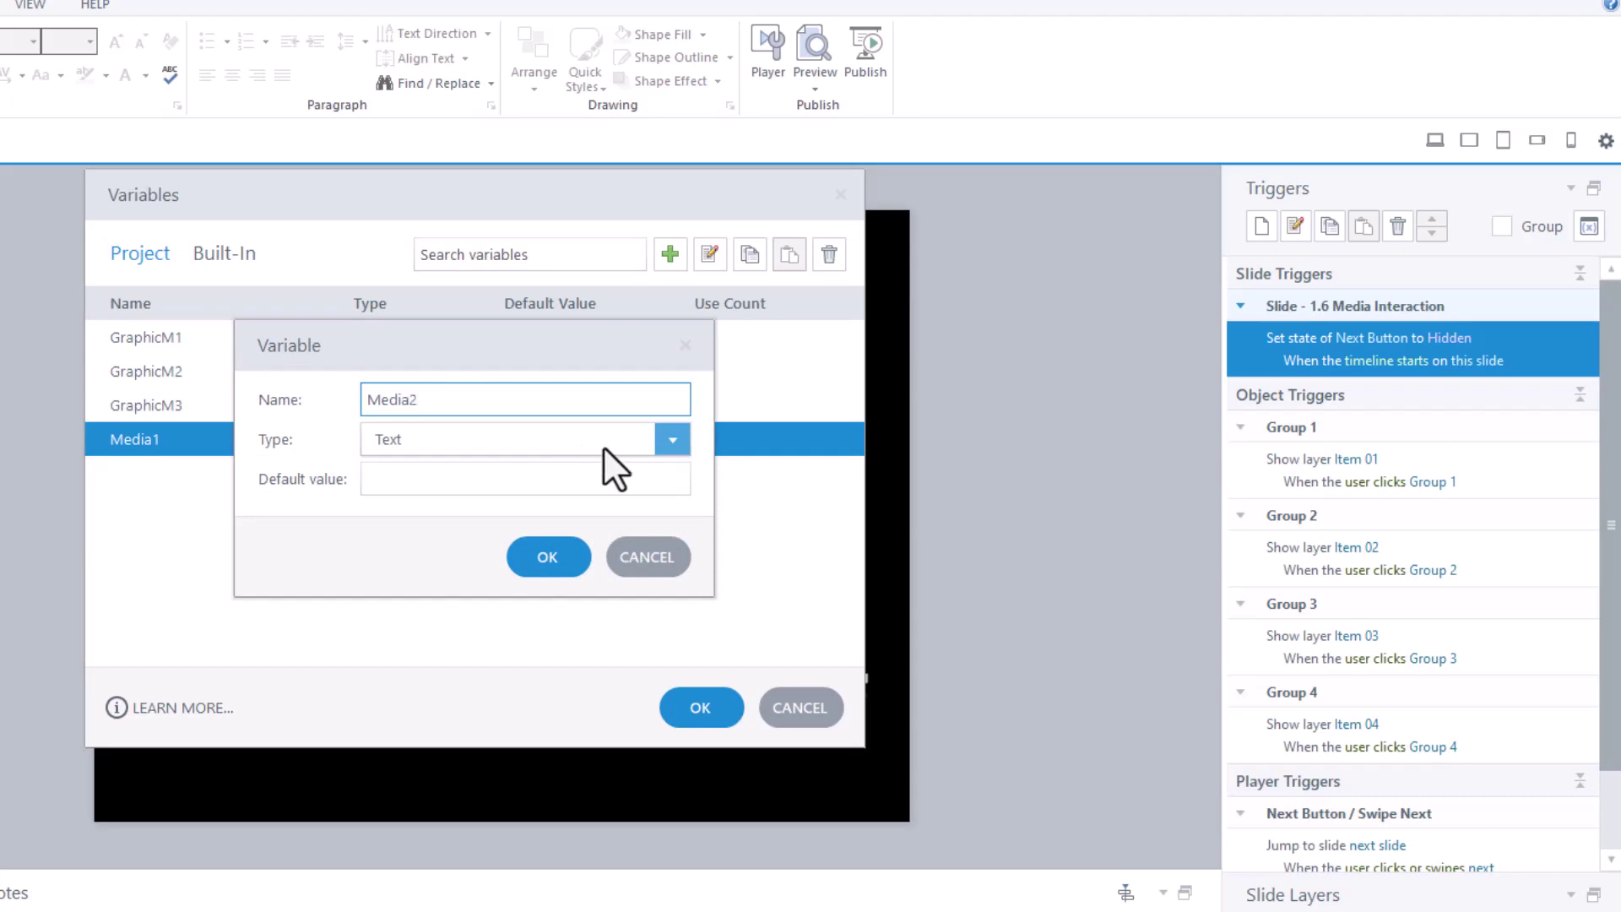
{"action": "left_click", "coordinate": [677, 448]}
{"action": "left_click", "coordinate": [452, 469]}
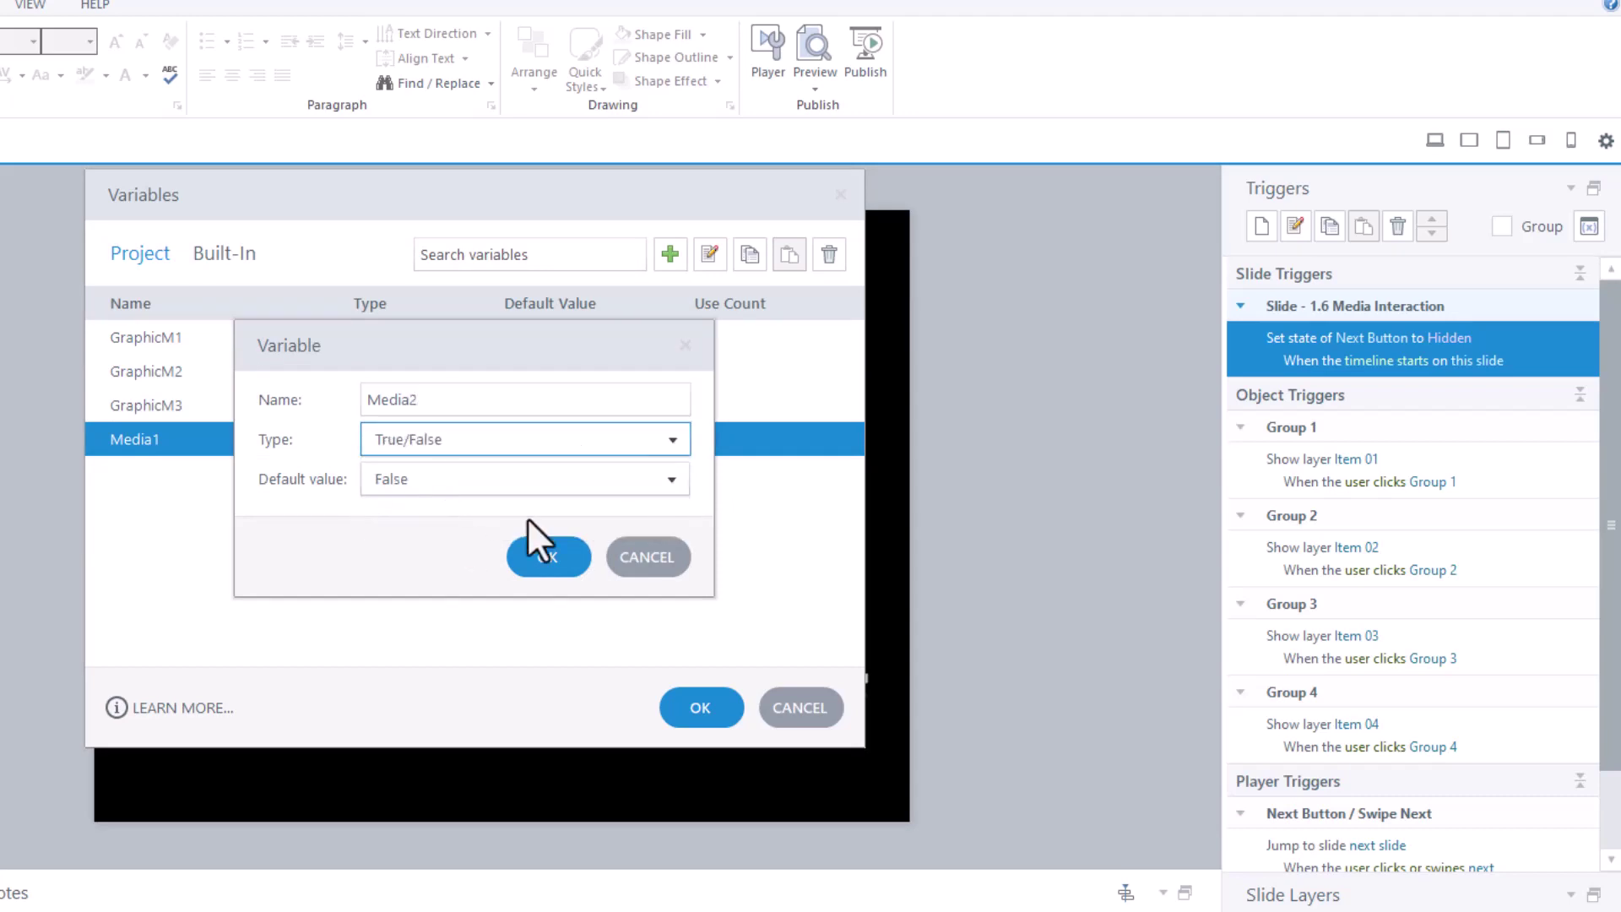
{"action": "left_click", "coordinate": [547, 556]}
Add a third slide variable named Media3 of type True/False with default value False
{"action": "left_click", "coordinate": [670, 255]}
{"action": "key", "text": "ctrl+v"}
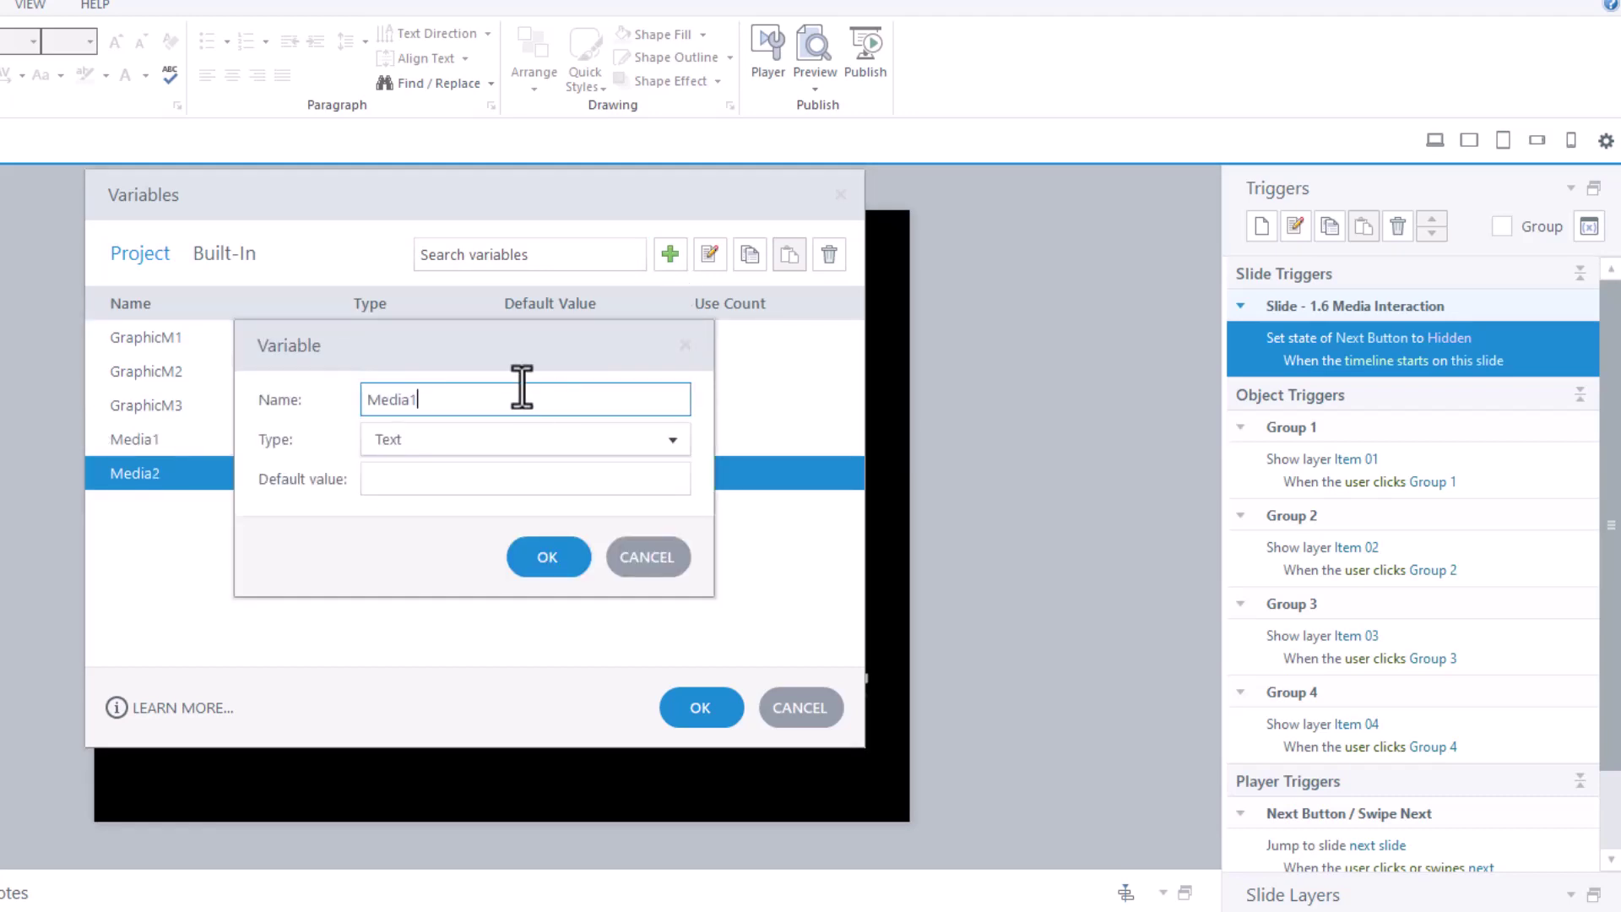
{"action": "key", "text": "BackSpace"}
{"action": "type", "text": "3"}
{"action": "left_click", "coordinate": [477, 446]}
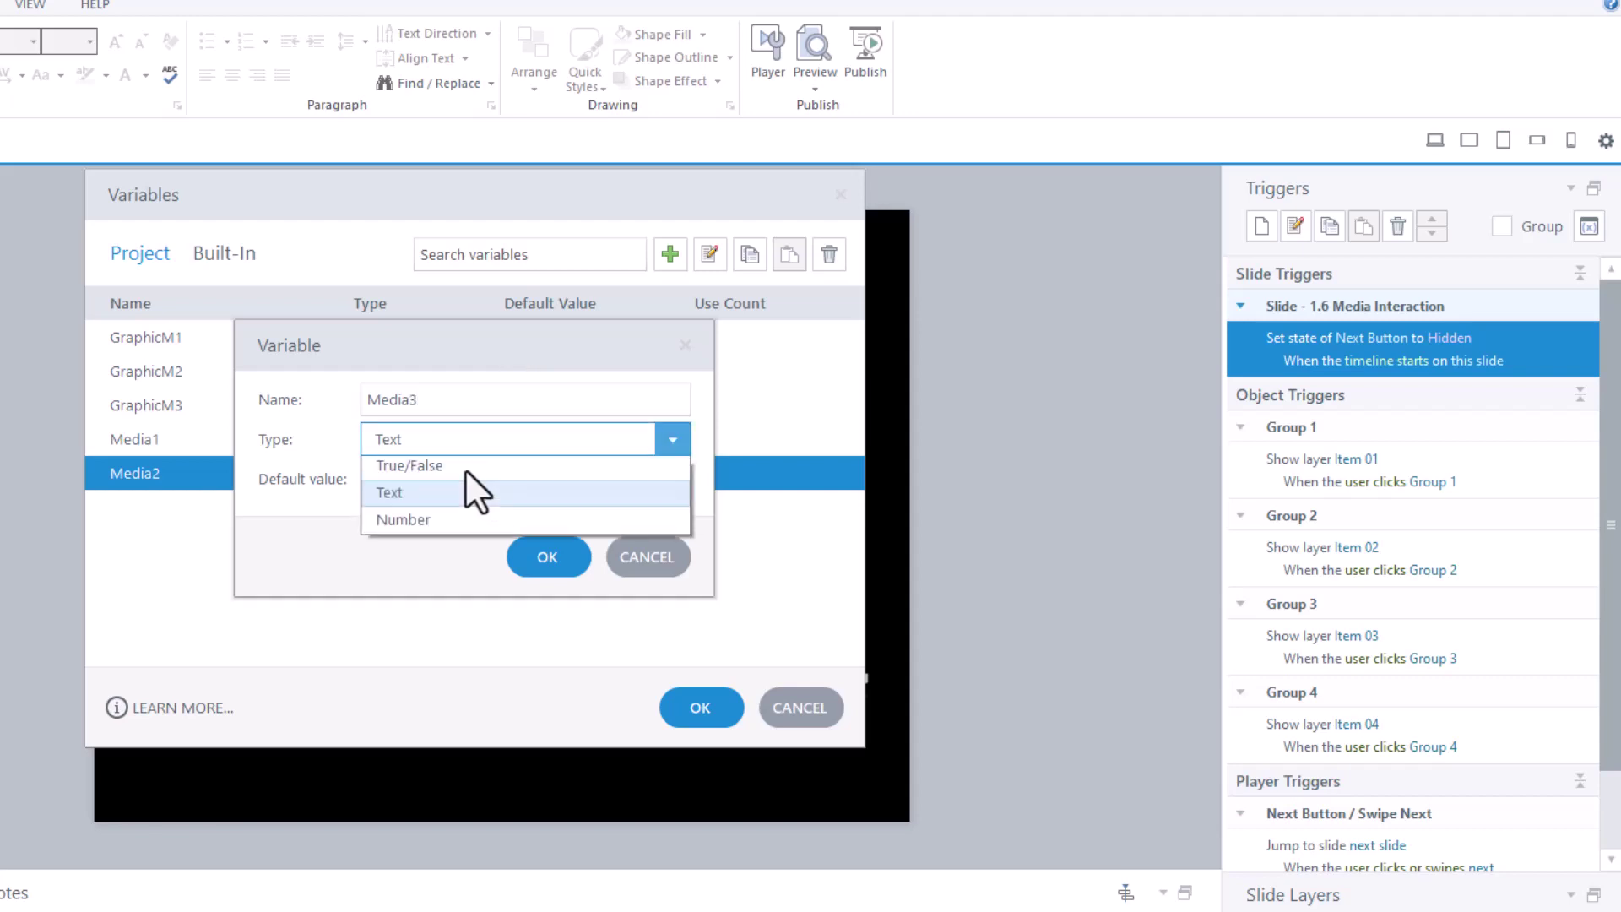
{"action": "left_click", "coordinate": [465, 460]}
{"action": "left_click", "coordinate": [557, 561]}
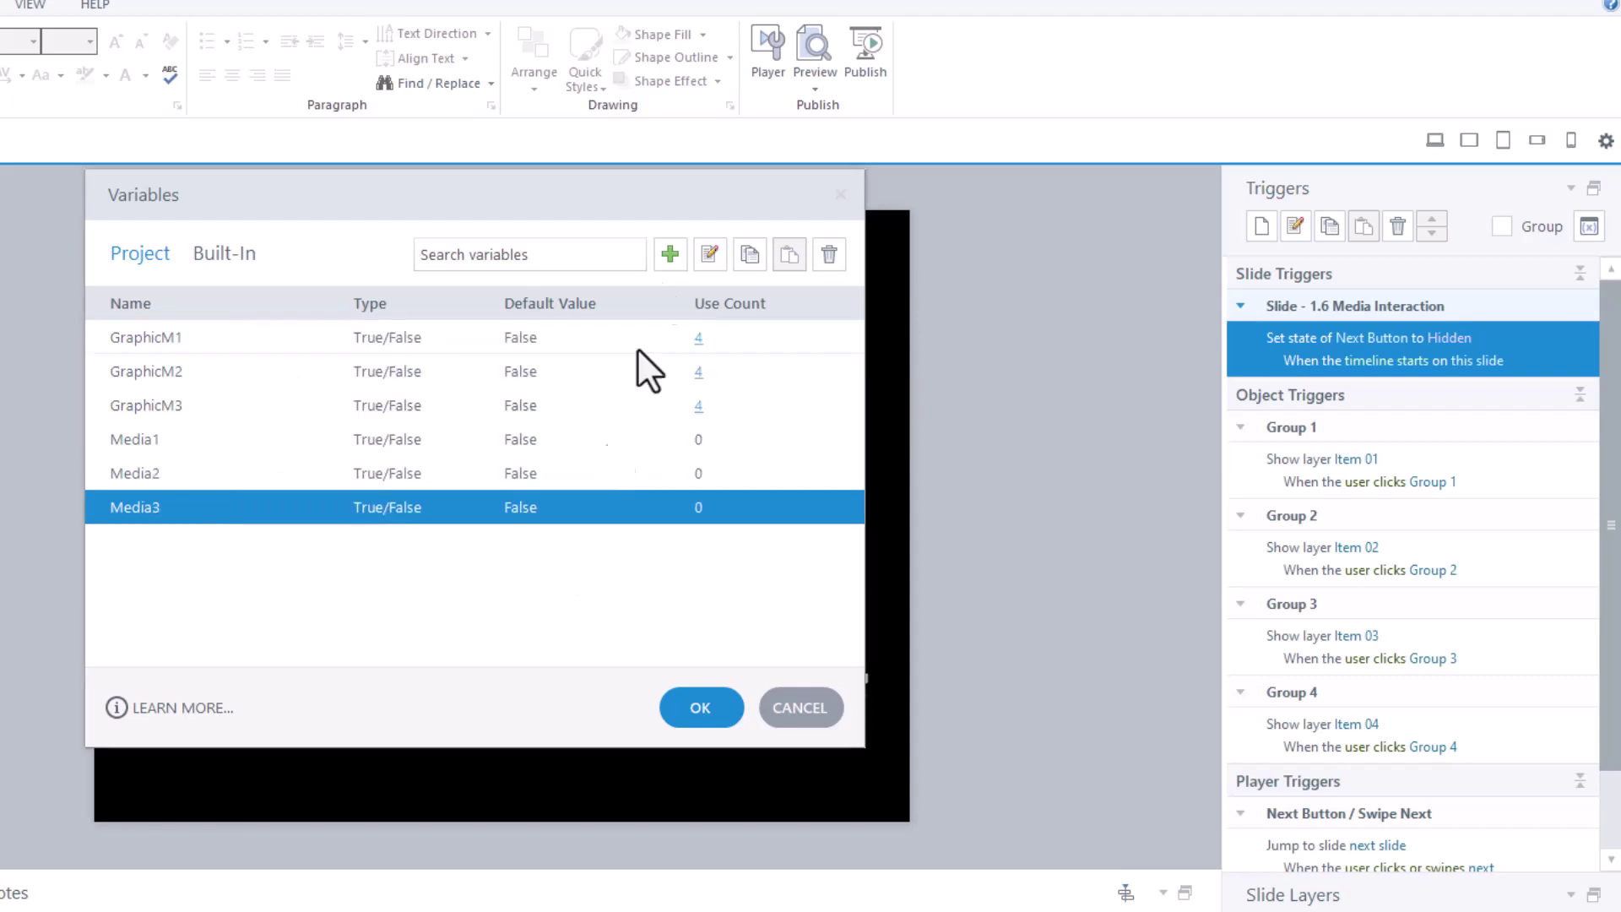
Add a fourth slide variable named Media4 of type True/False with default value False
{"action": "left_click", "coordinate": [669, 255]}
{"action": "type", "text": "Media1"}
{"action": "key", "text": "BackSpace"}
{"action": "type", "text": "4"}
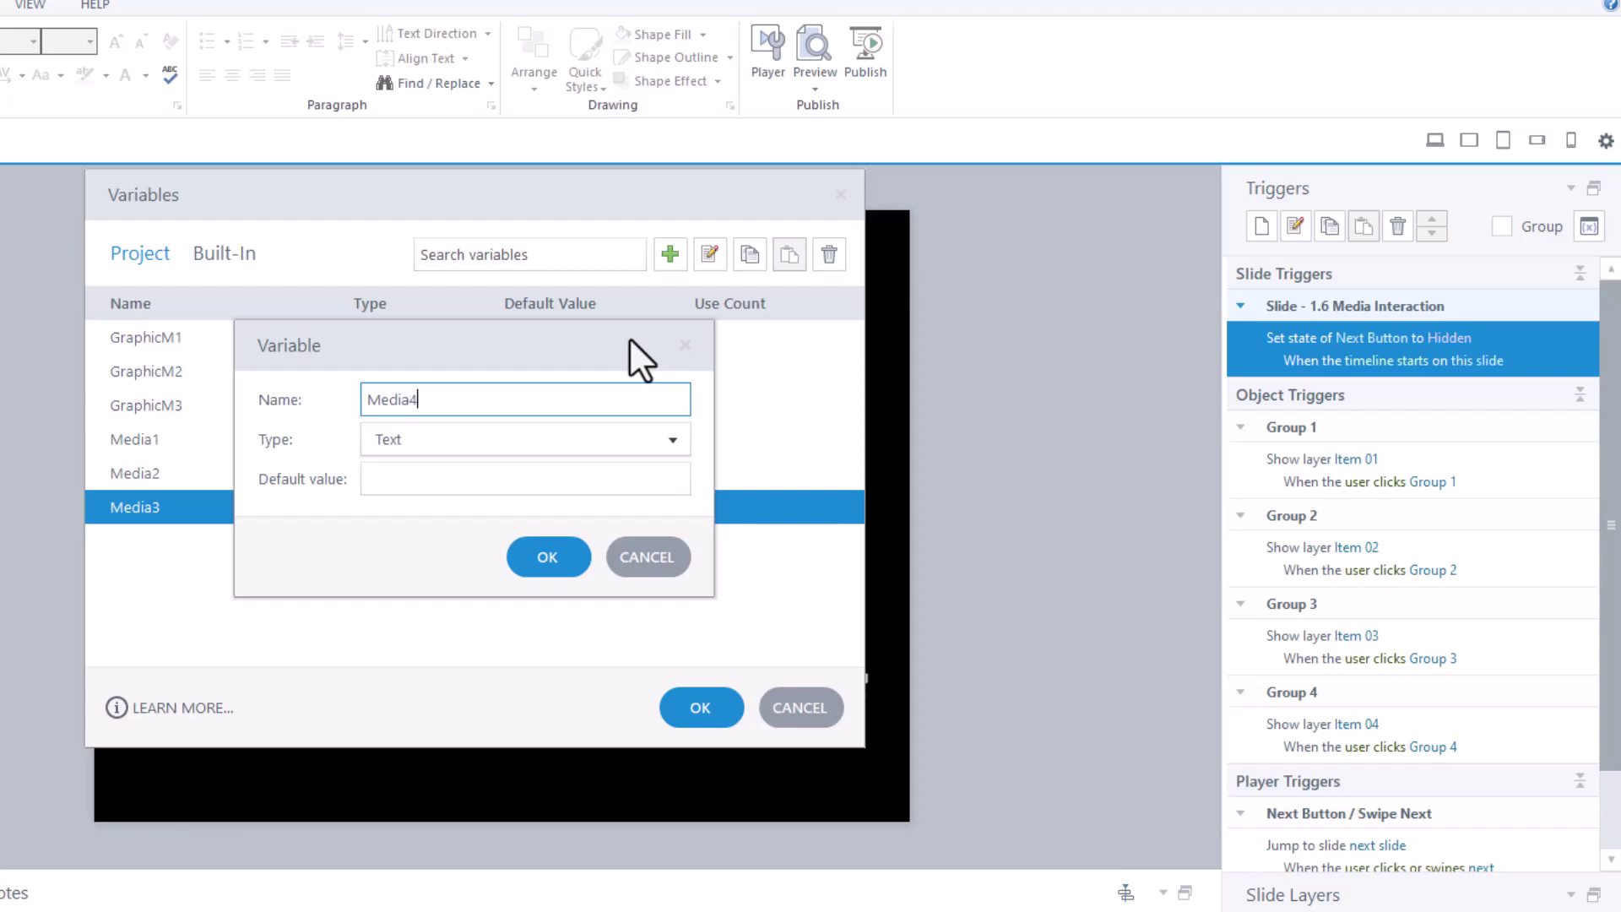
{"action": "left_click", "coordinate": [535, 439]}
{"action": "left_click", "coordinate": [448, 464]}
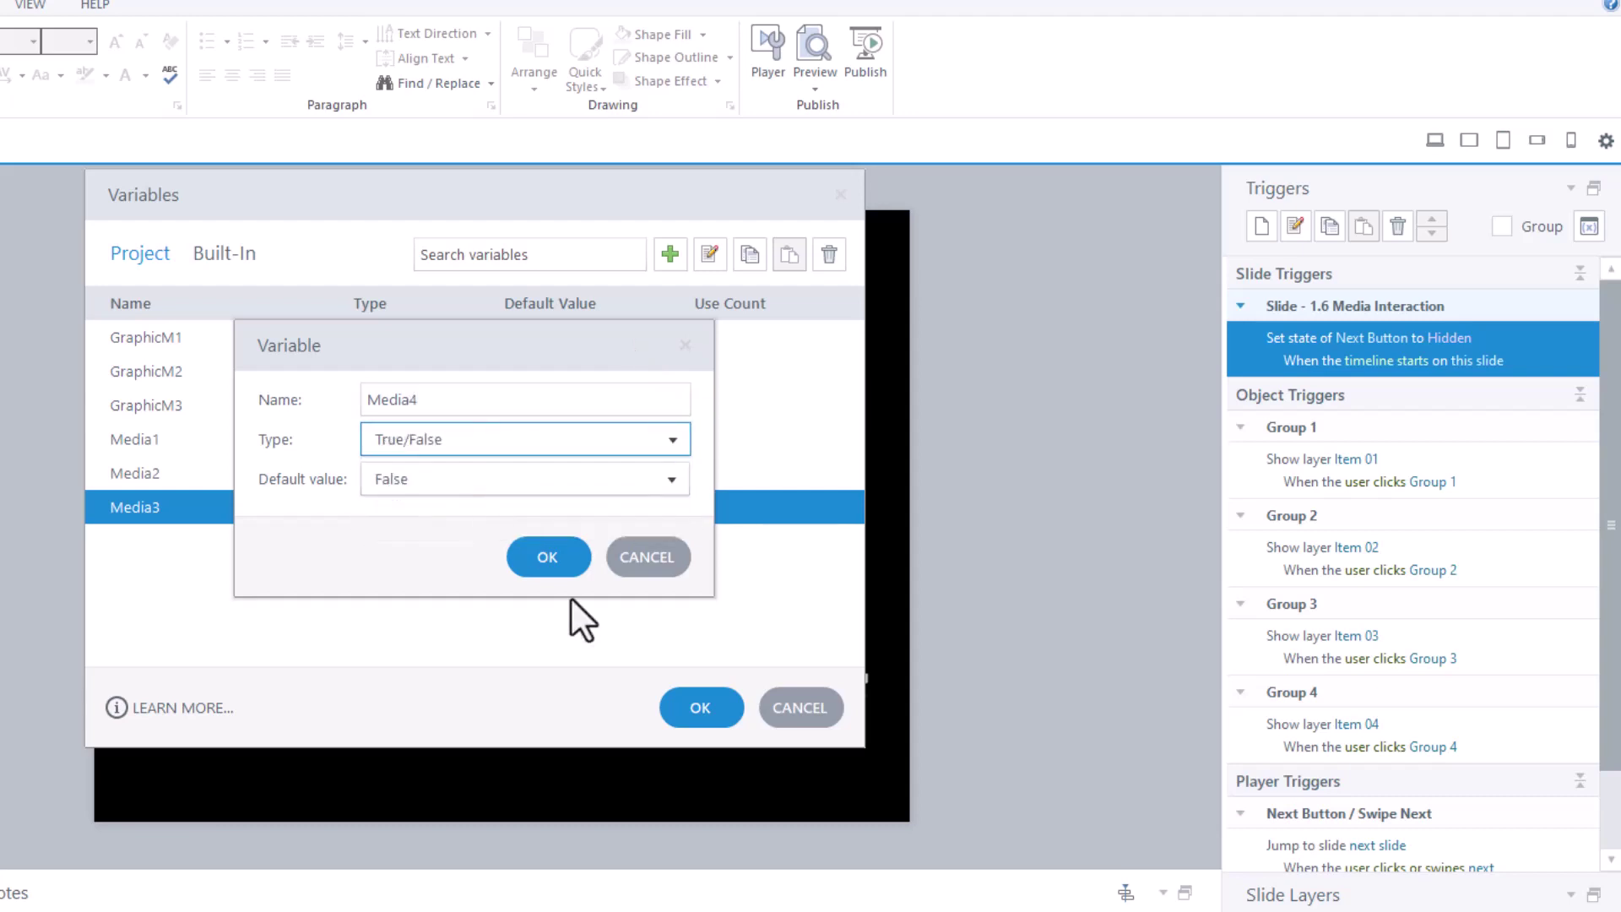
{"action": "left_click", "coordinate": [547, 558]}
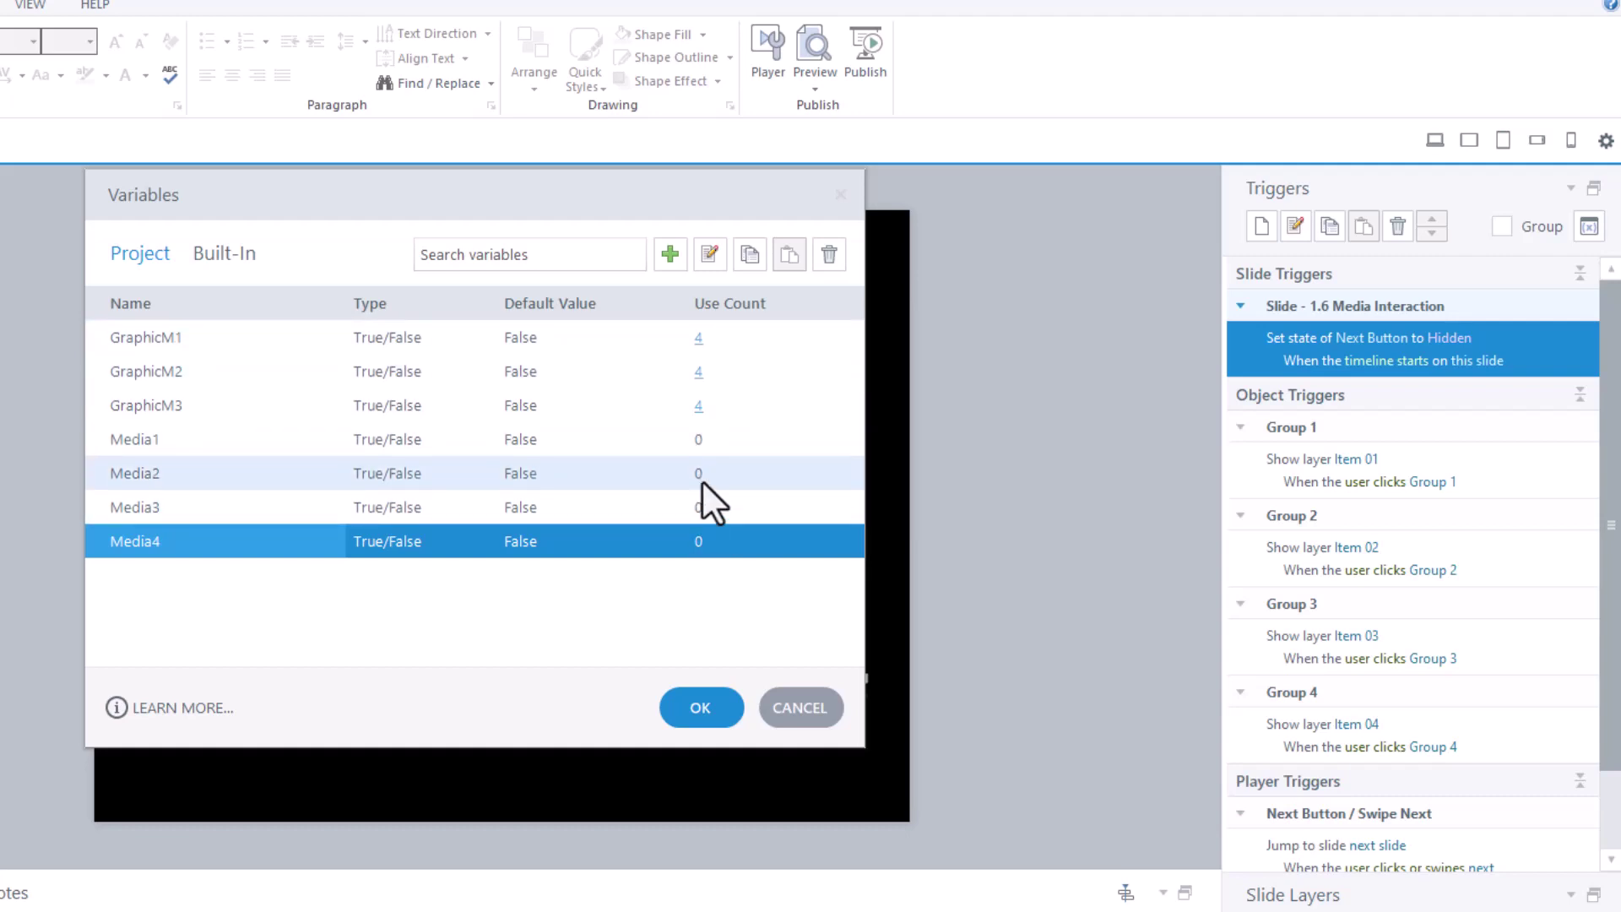
Review where the variable GraphicM1 is used, and save the project variables
{"action": "left_click", "coordinate": [698, 338]}
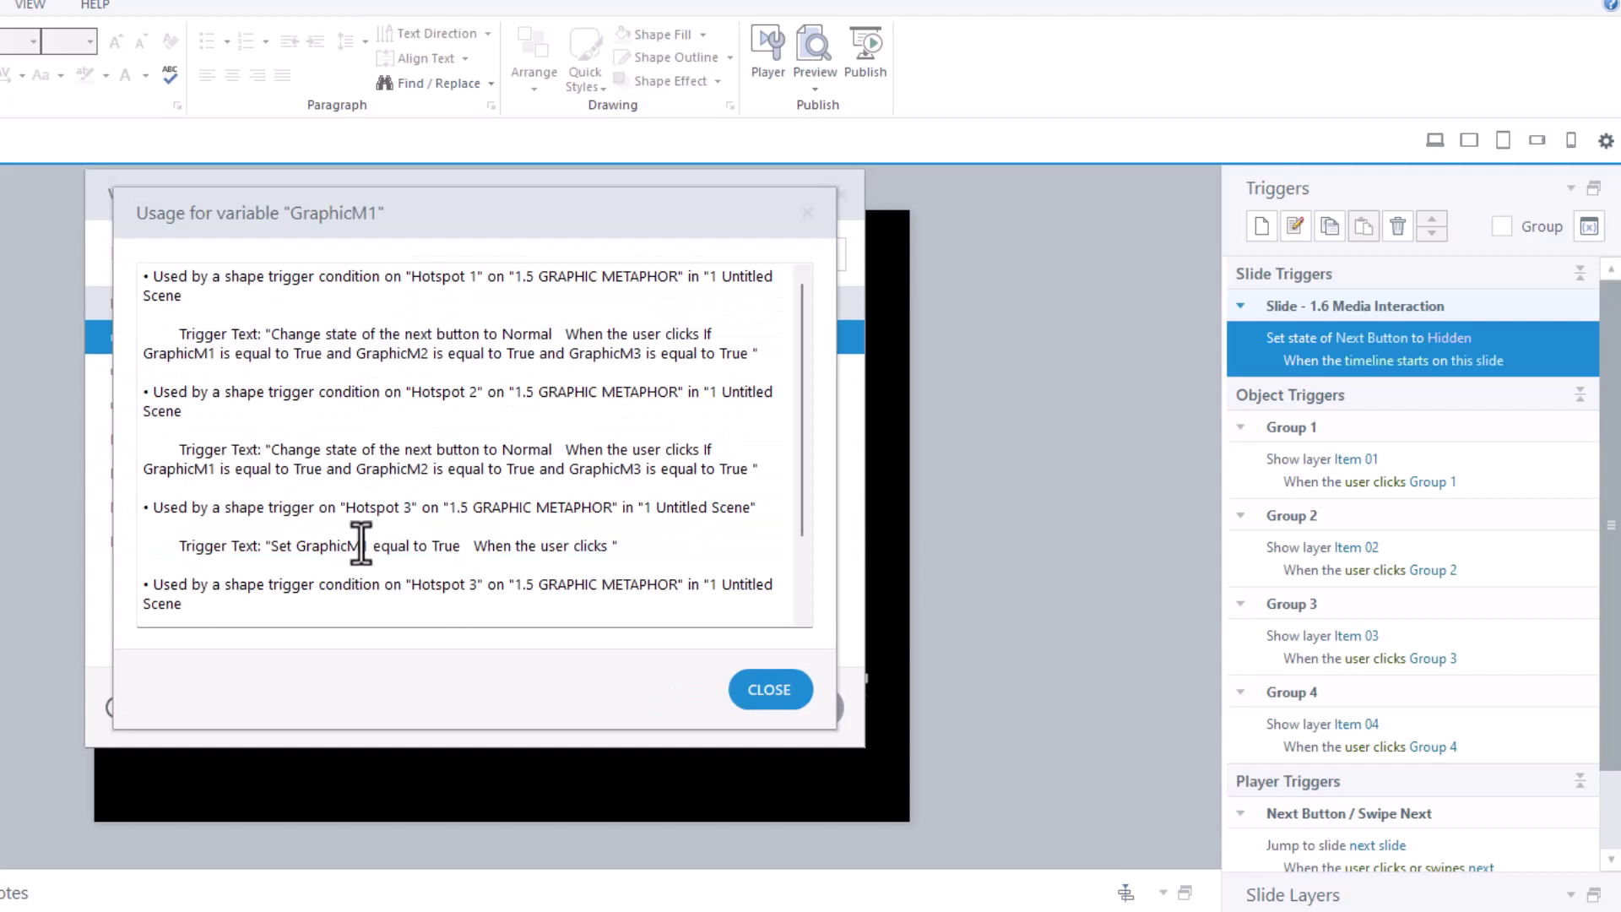
{"action": "left_click", "coordinate": [770, 686]}
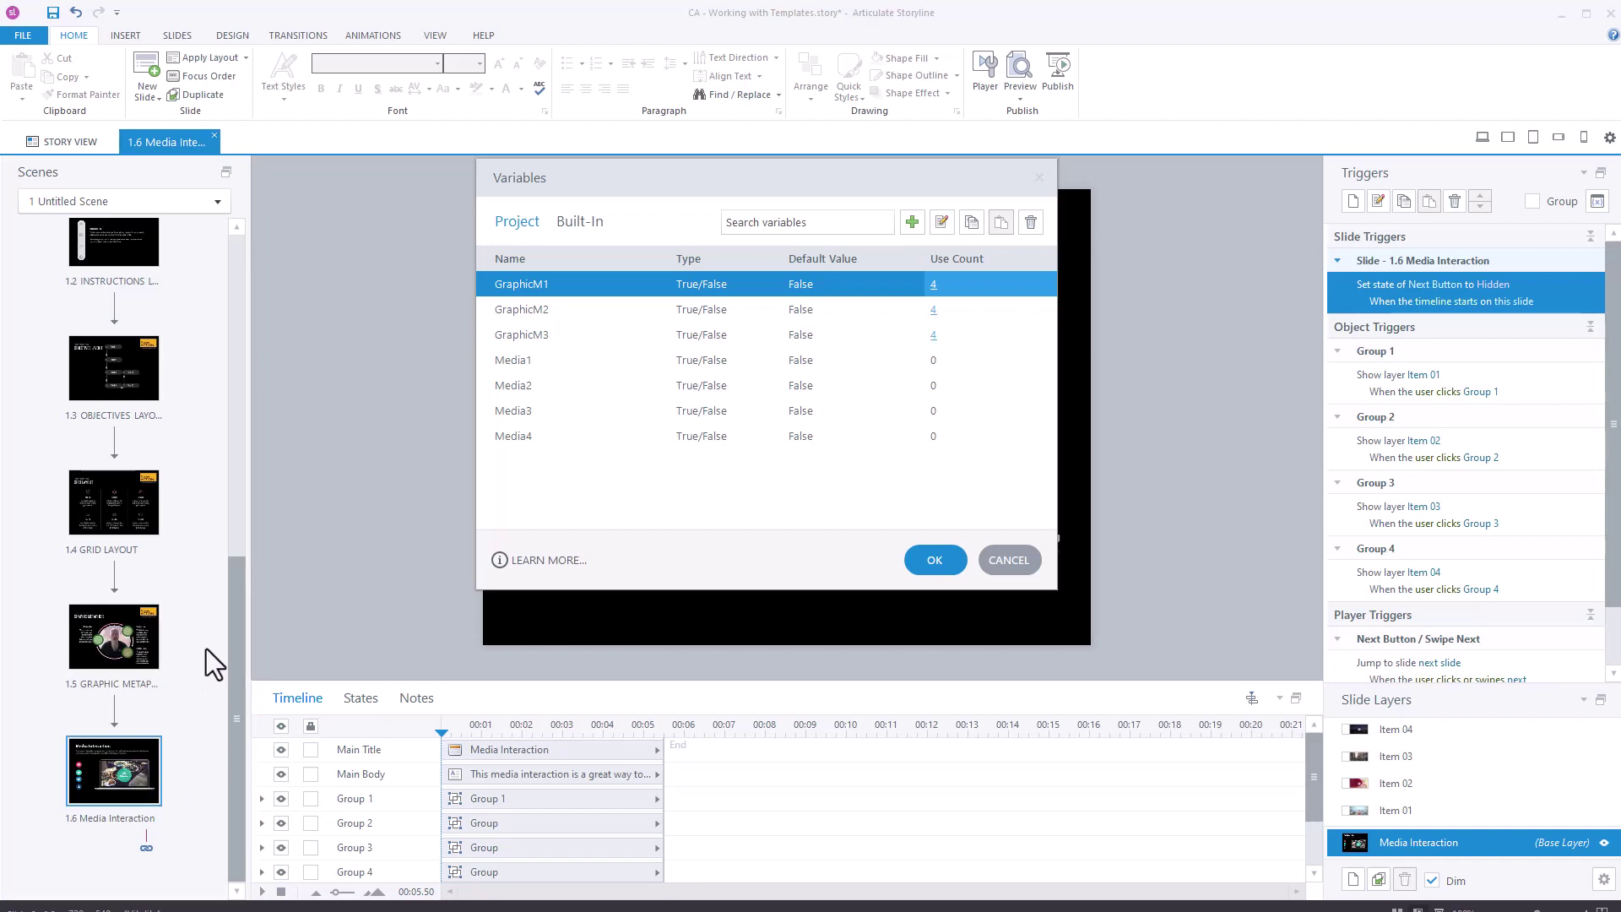
{"action": "left_click", "coordinate": [956, 564]}
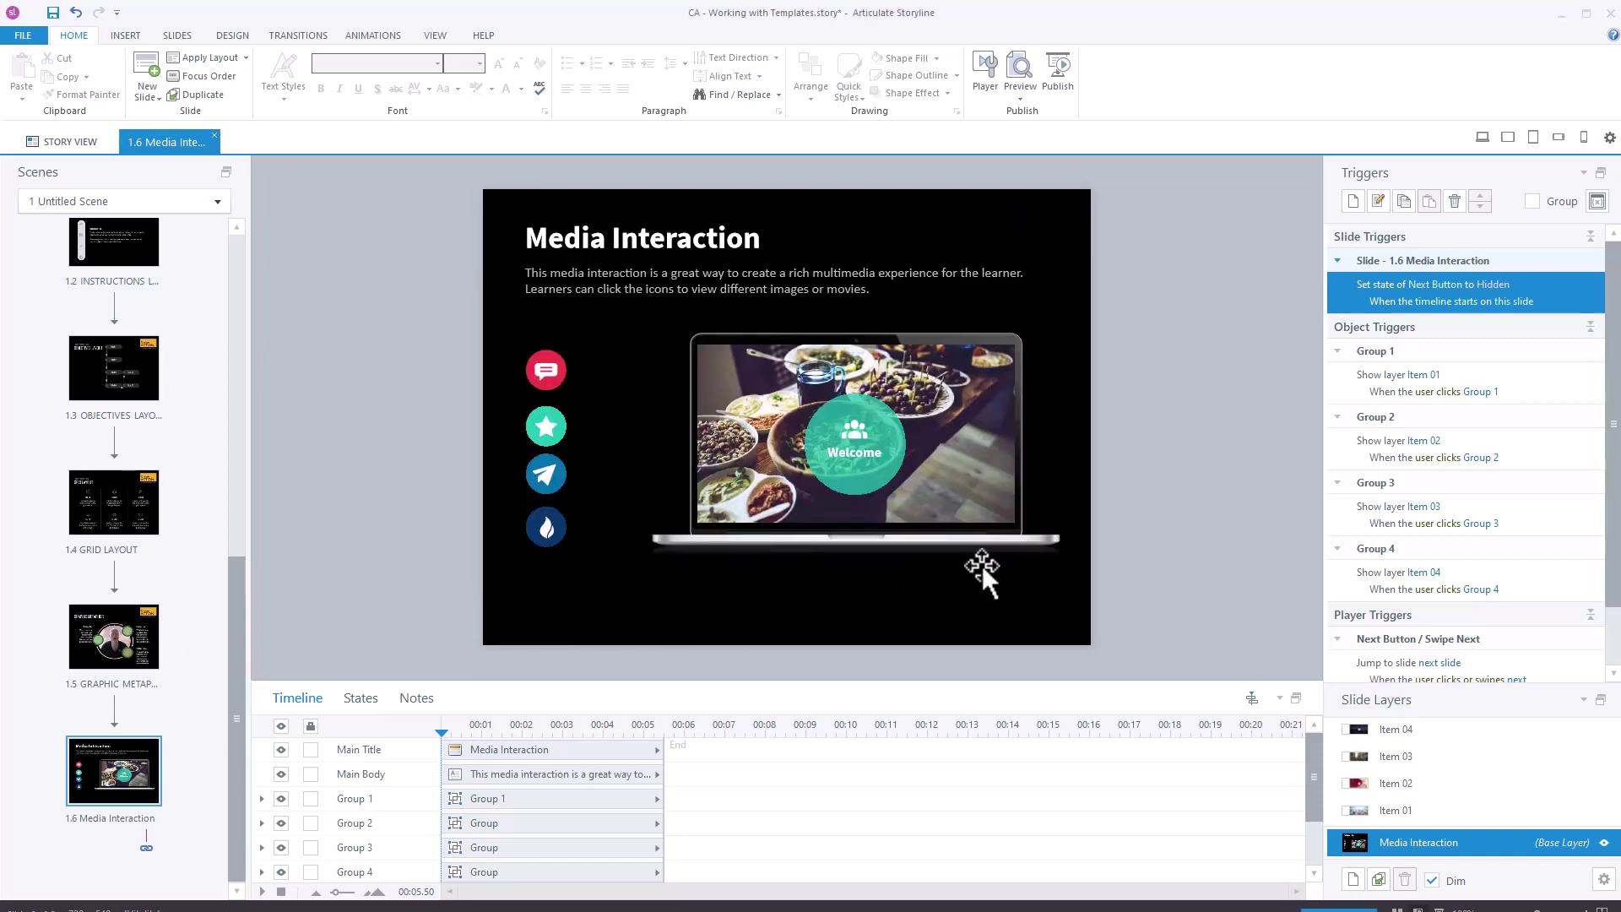
Add a trigger to the red speech-bubble icon (Group 1) that sets Media1 to True when the user clicks it
{"action": "left_click", "coordinate": [562, 369]}
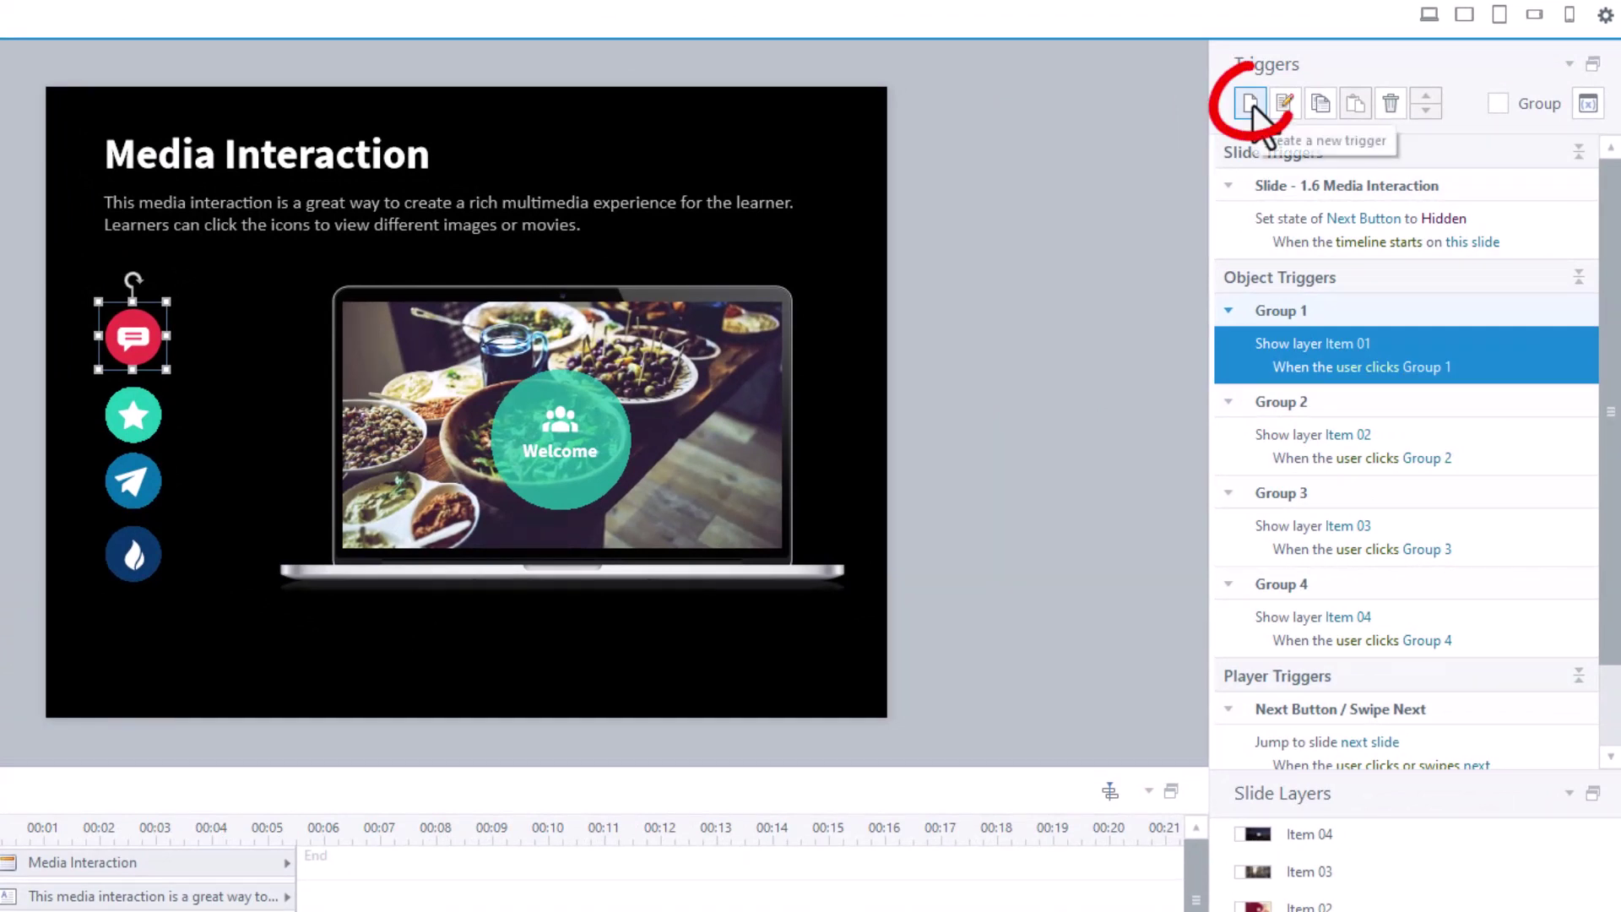
{"action": "left_click", "coordinate": [1251, 103]}
{"action": "left_click", "coordinate": [362, 100]}
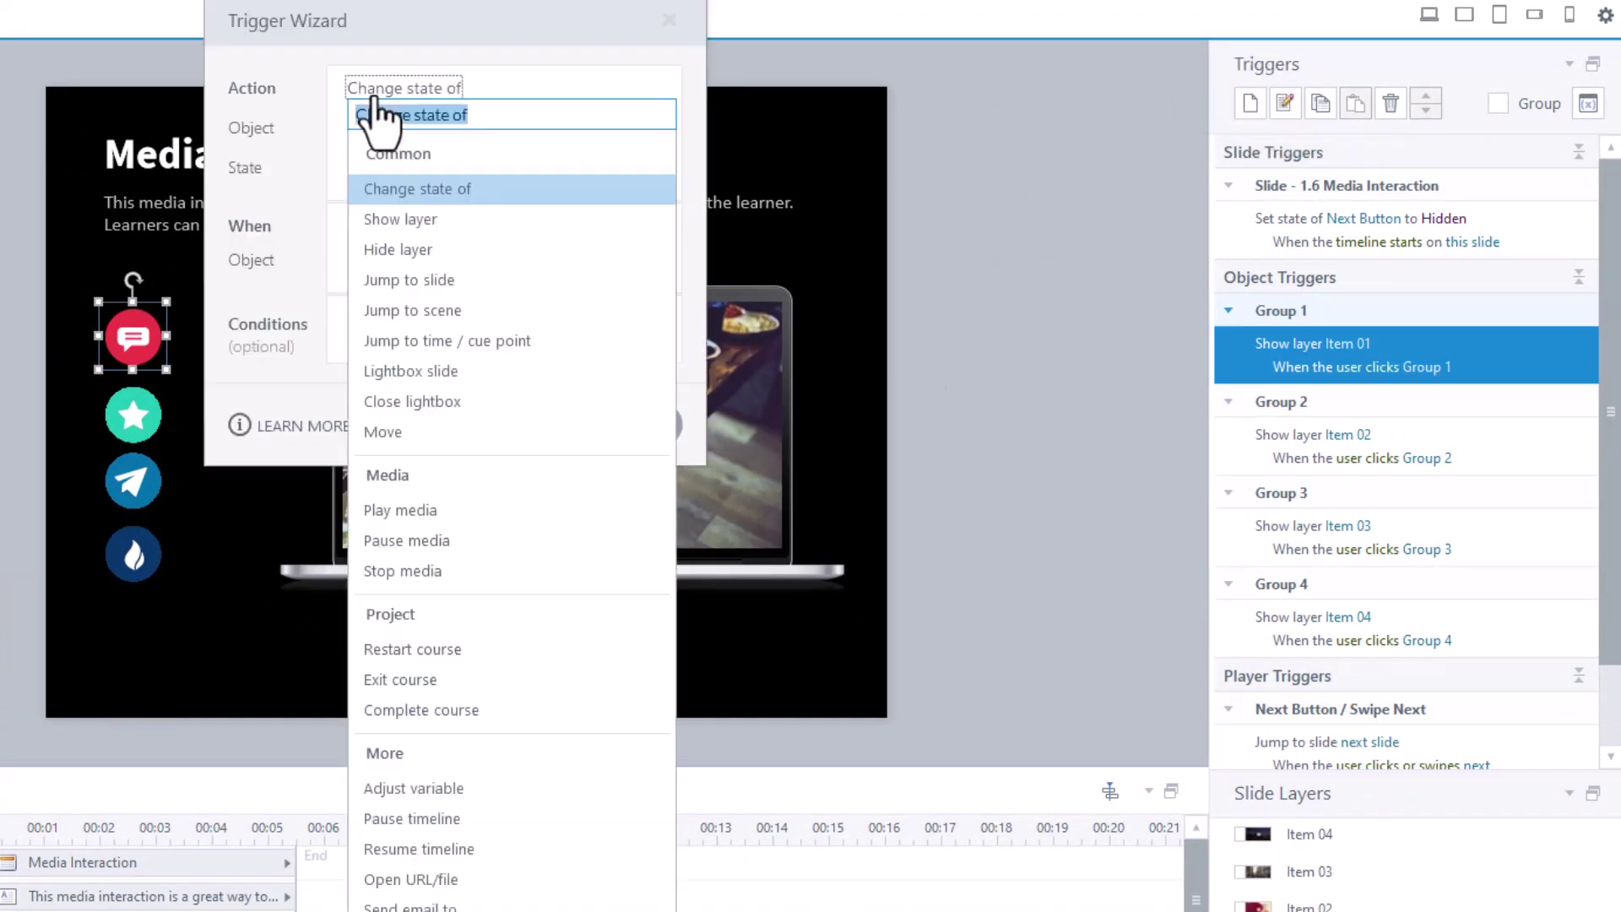
{"action": "left_click", "coordinate": [428, 788]}
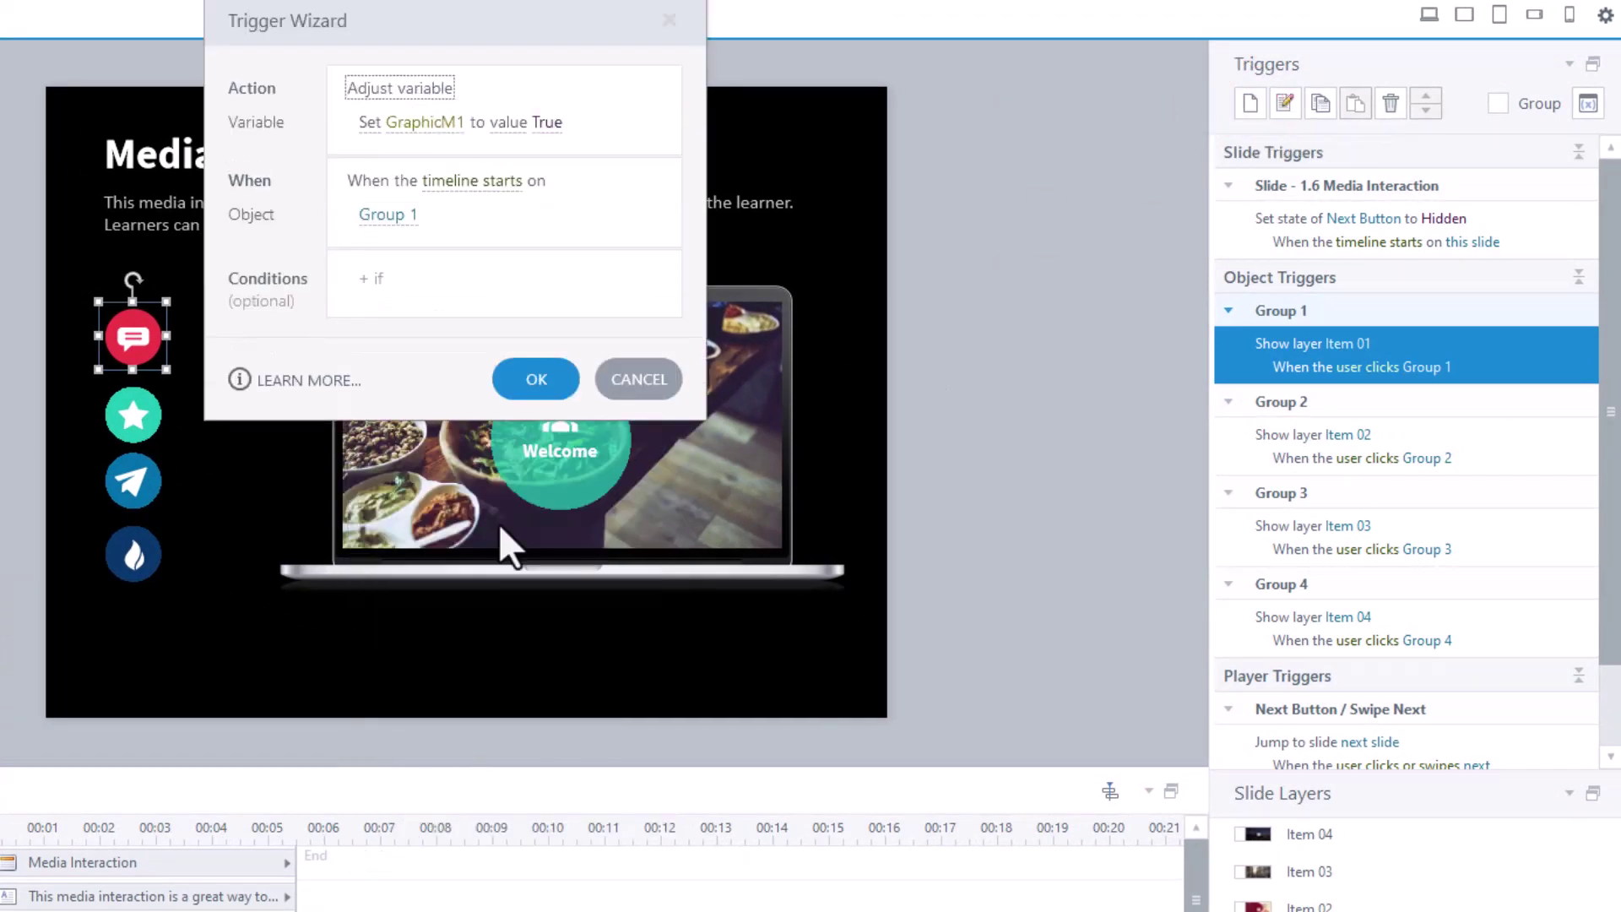
{"action": "left_click", "coordinate": [402, 125]}
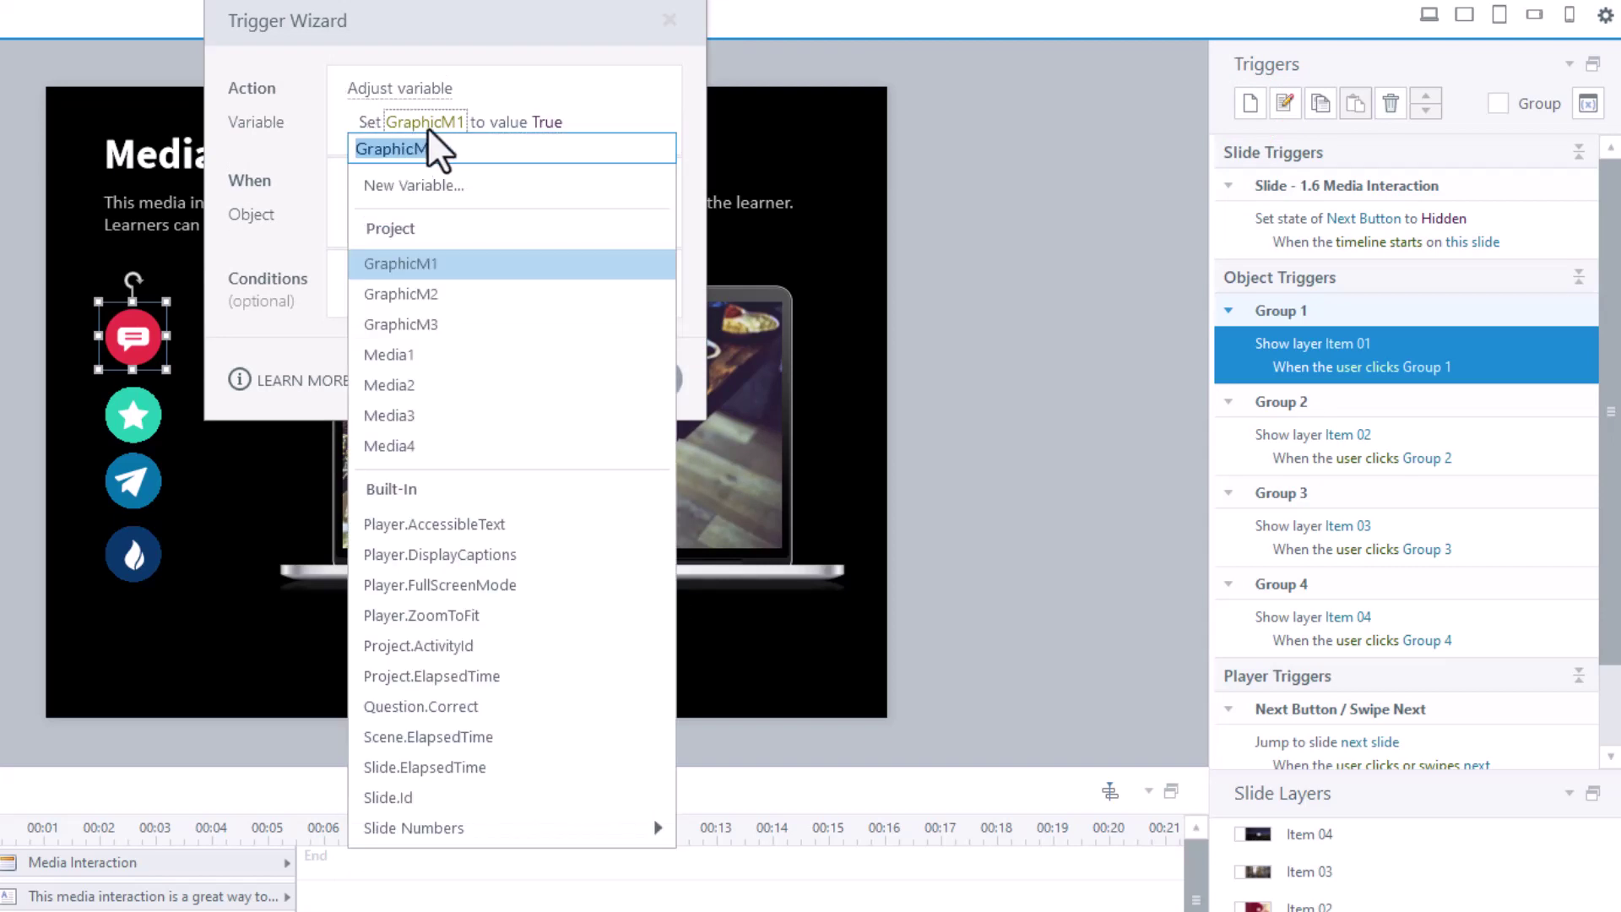
{"action": "left_click", "coordinate": [434, 353]}
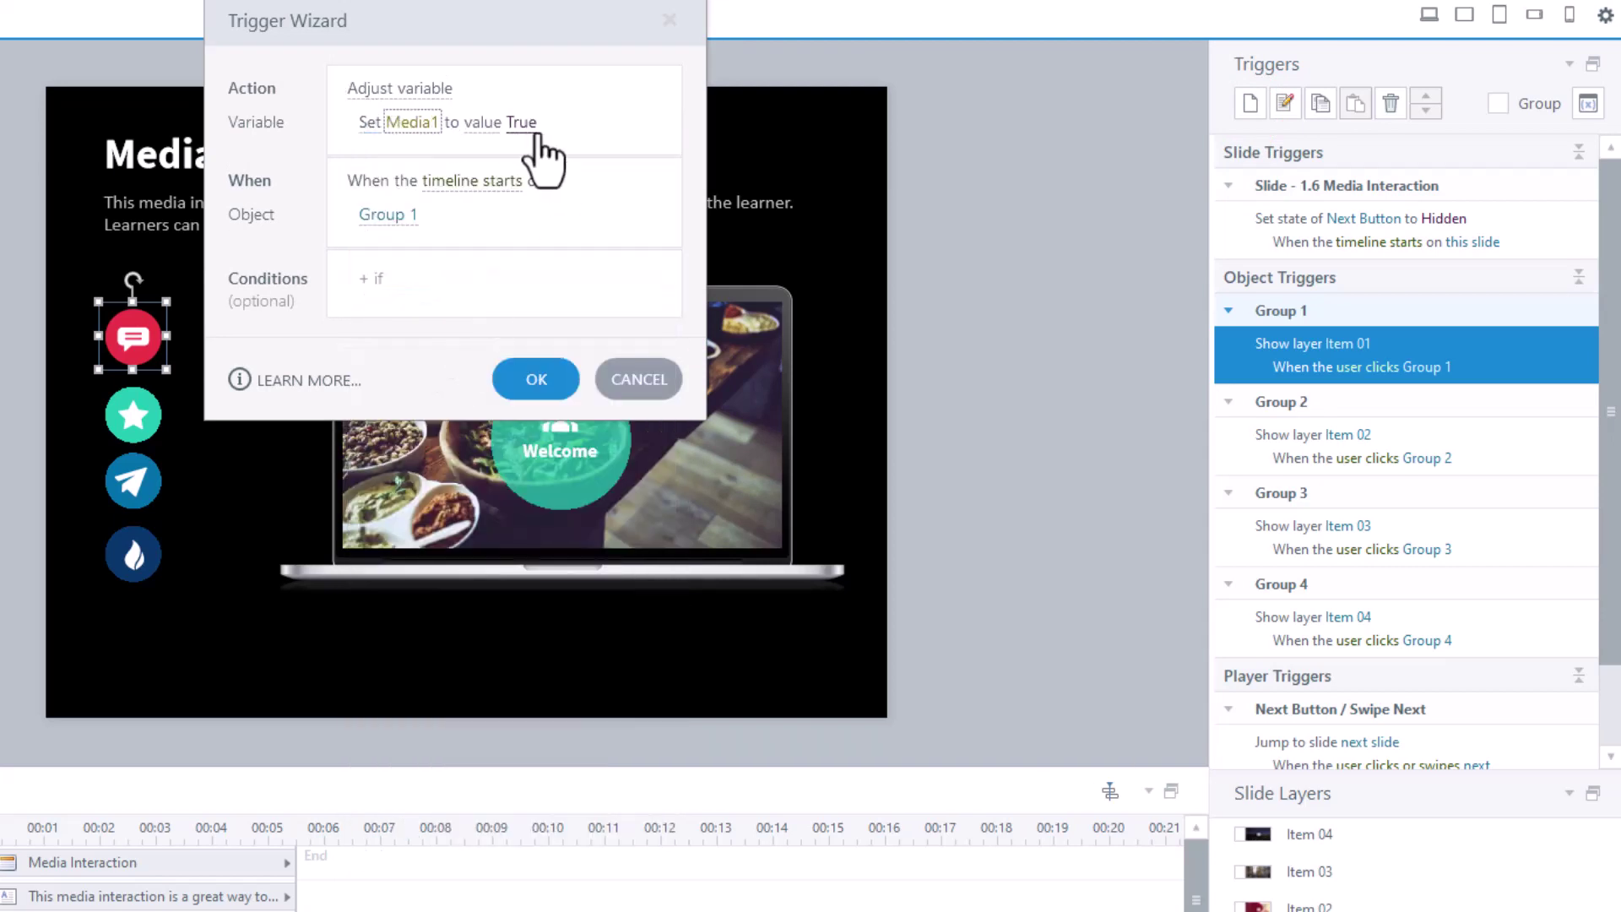
{"action": "left_click", "coordinate": [468, 184]}
{"action": "left_click", "coordinate": [405, 268]}
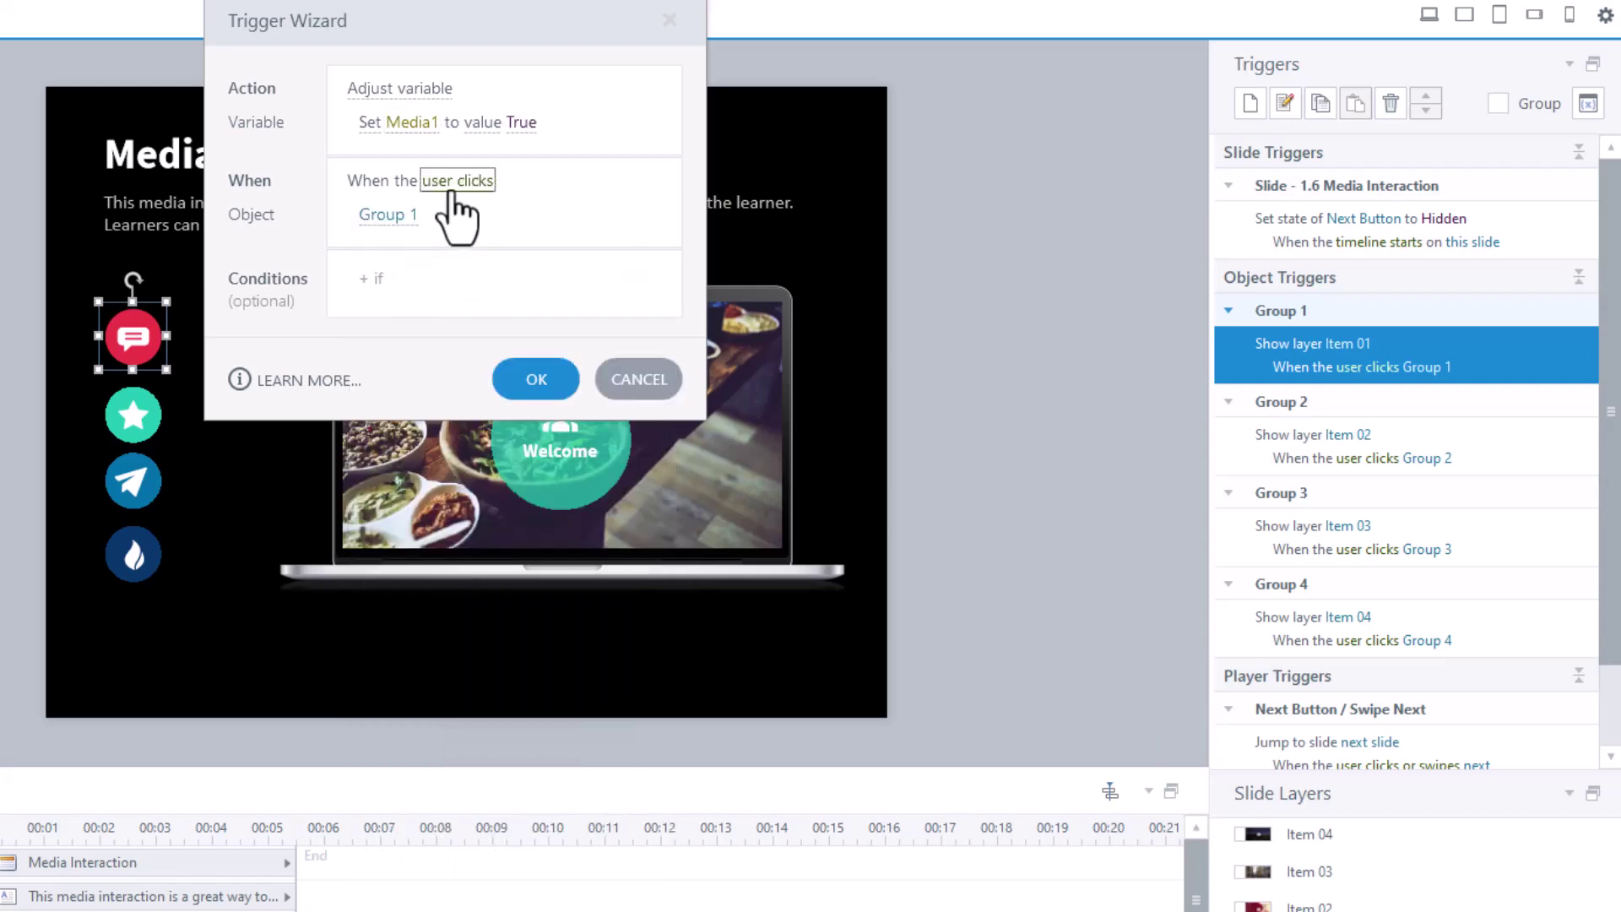
{"action": "left_click", "coordinate": [535, 379]}
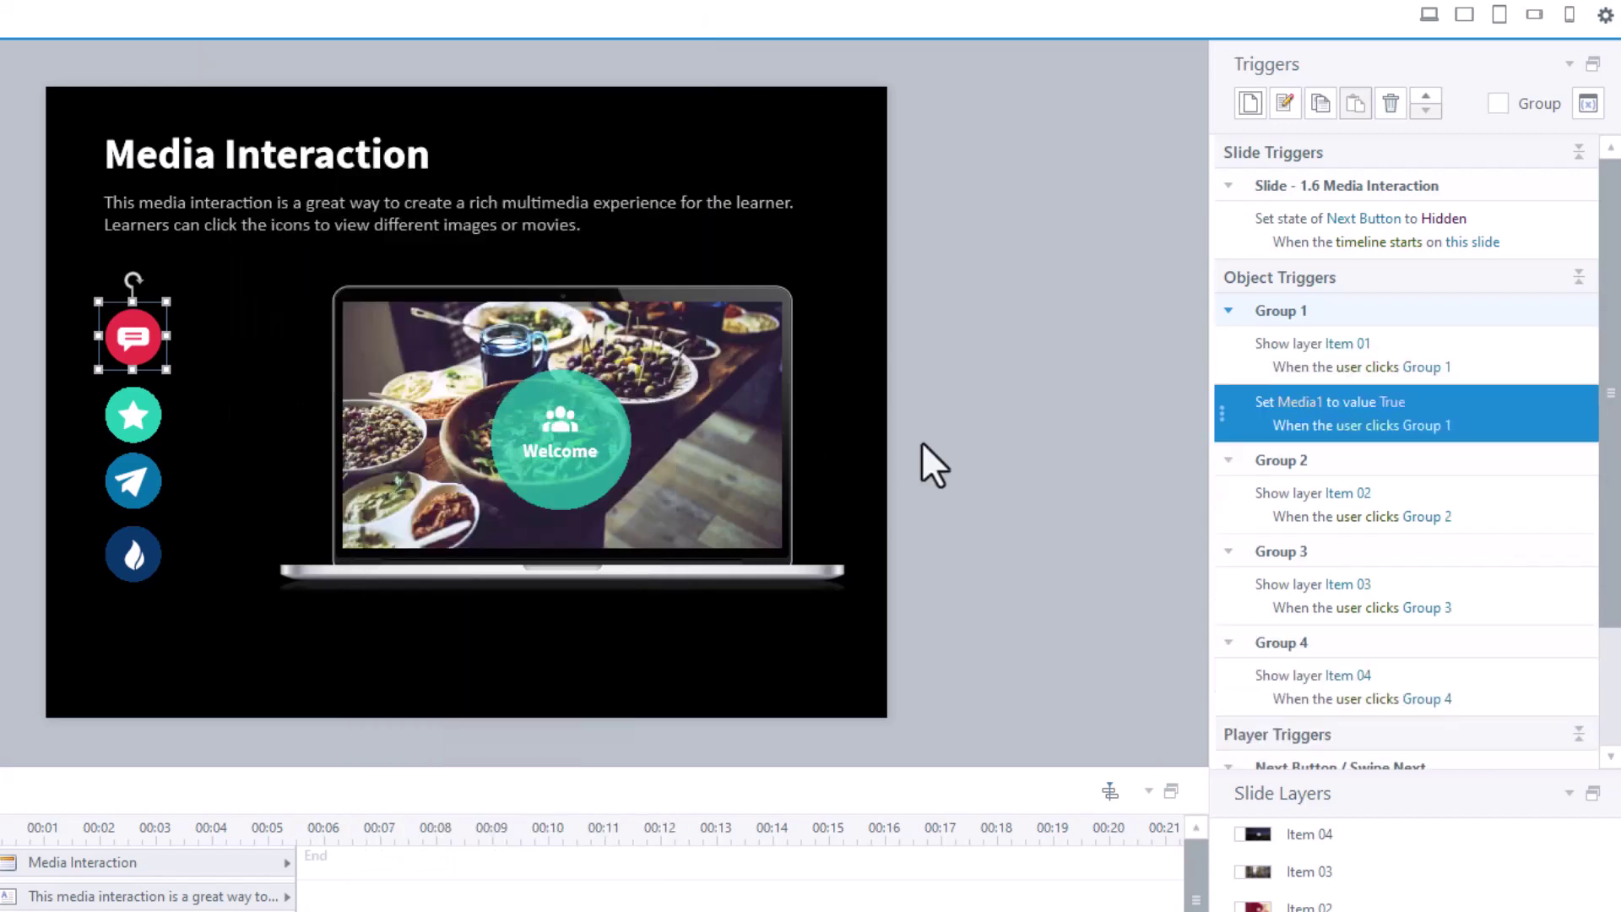
Copy Group 1's Media1 trigger and paste it onto the green star icon (Group 2)
{"action": "left_click", "coordinate": [1495, 414]}
{"action": "left_click", "coordinate": [159, 407]}
{"action": "key", "text": "ctrl+v"}
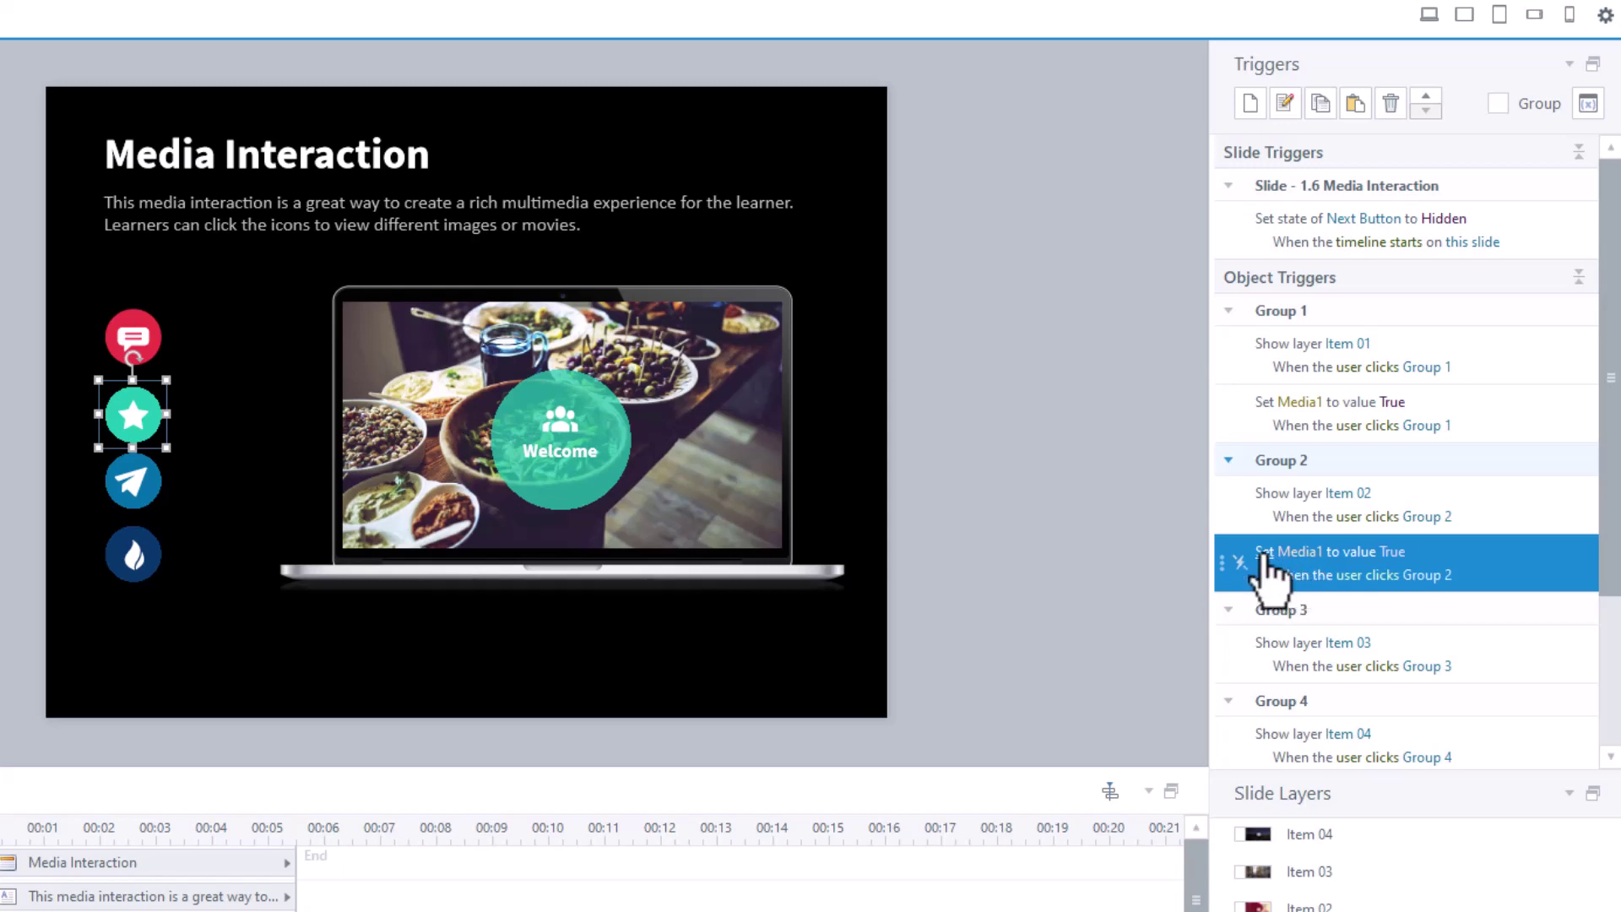
Change Group 2's pasted trigger to Media2, and paste the trigger onto the paper-plane icon (Group 3) with its variable set to Media3
{"action": "left_click", "coordinate": [1301, 556]}
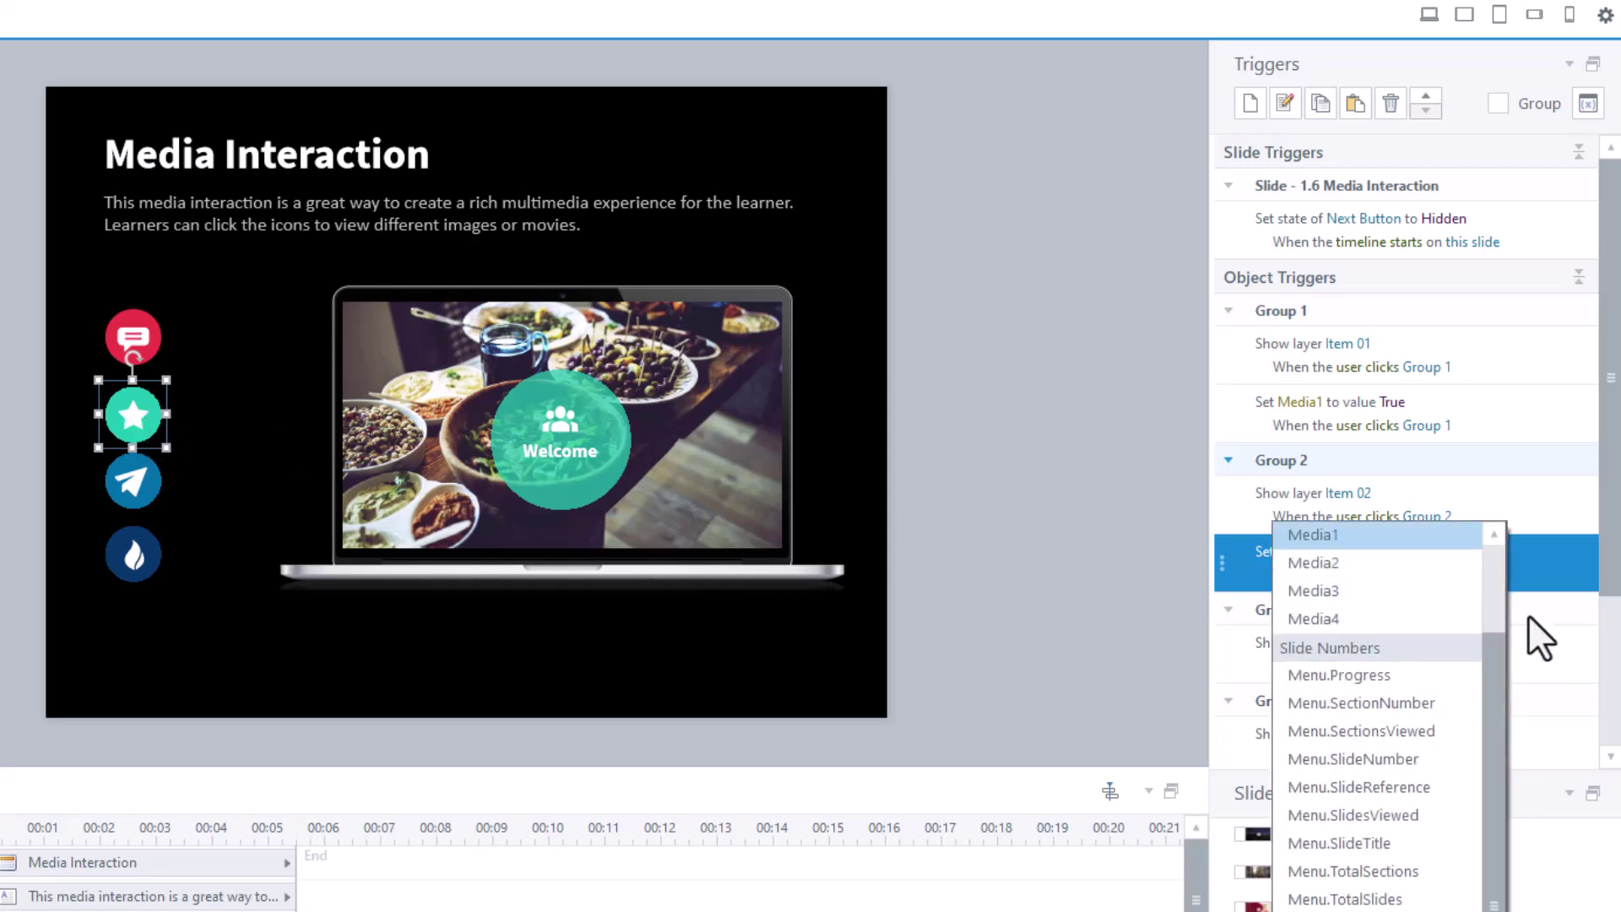
{"action": "left_click", "coordinate": [1338, 563]}
{"action": "left_click", "coordinate": [138, 483]}
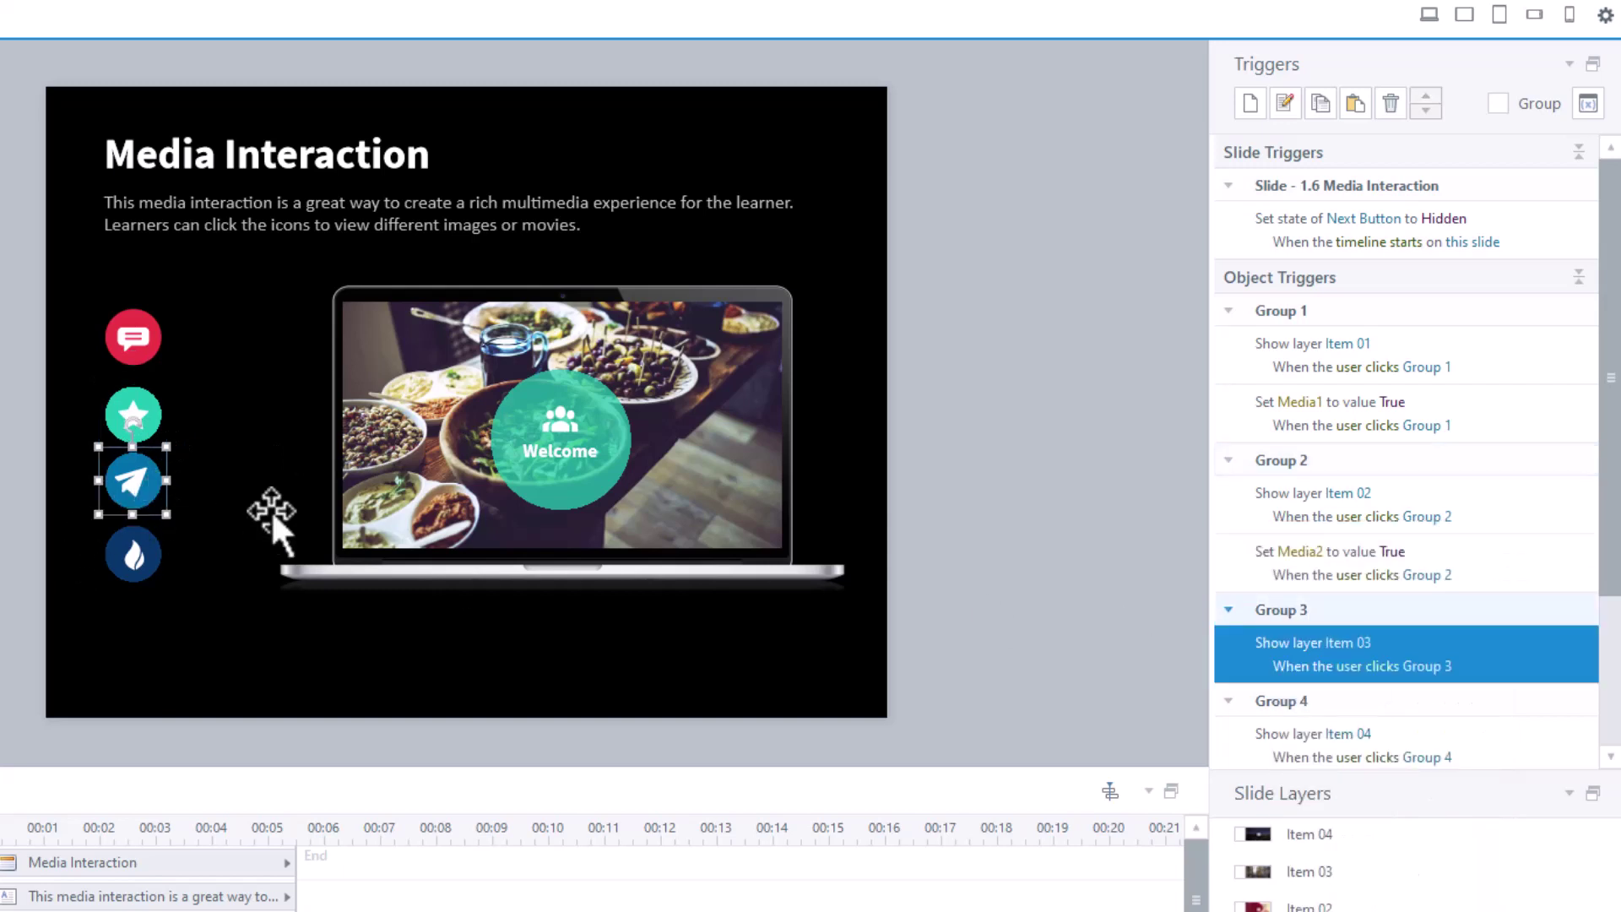
{"action": "key", "text": "ctrl+v"}
{"action": "left_click", "coordinate": [1307, 703]}
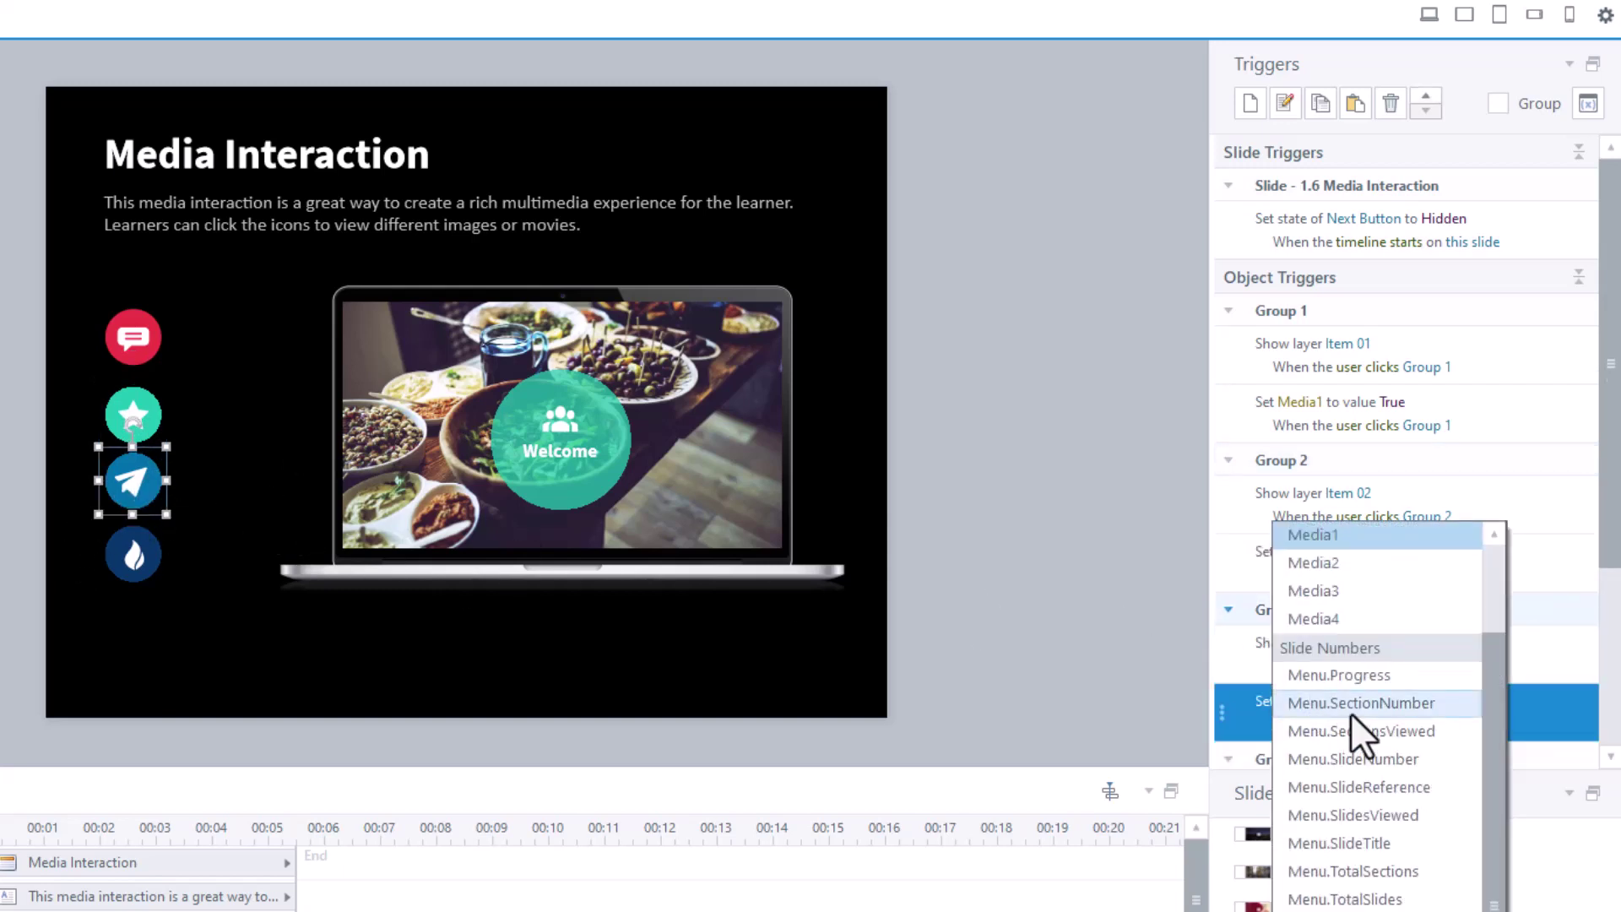
{"action": "left_click", "coordinate": [1351, 595]}
Paste the variable trigger onto the flame icon (Group 4) and change its variable to Media4
{"action": "left_click", "coordinate": [137, 553]}
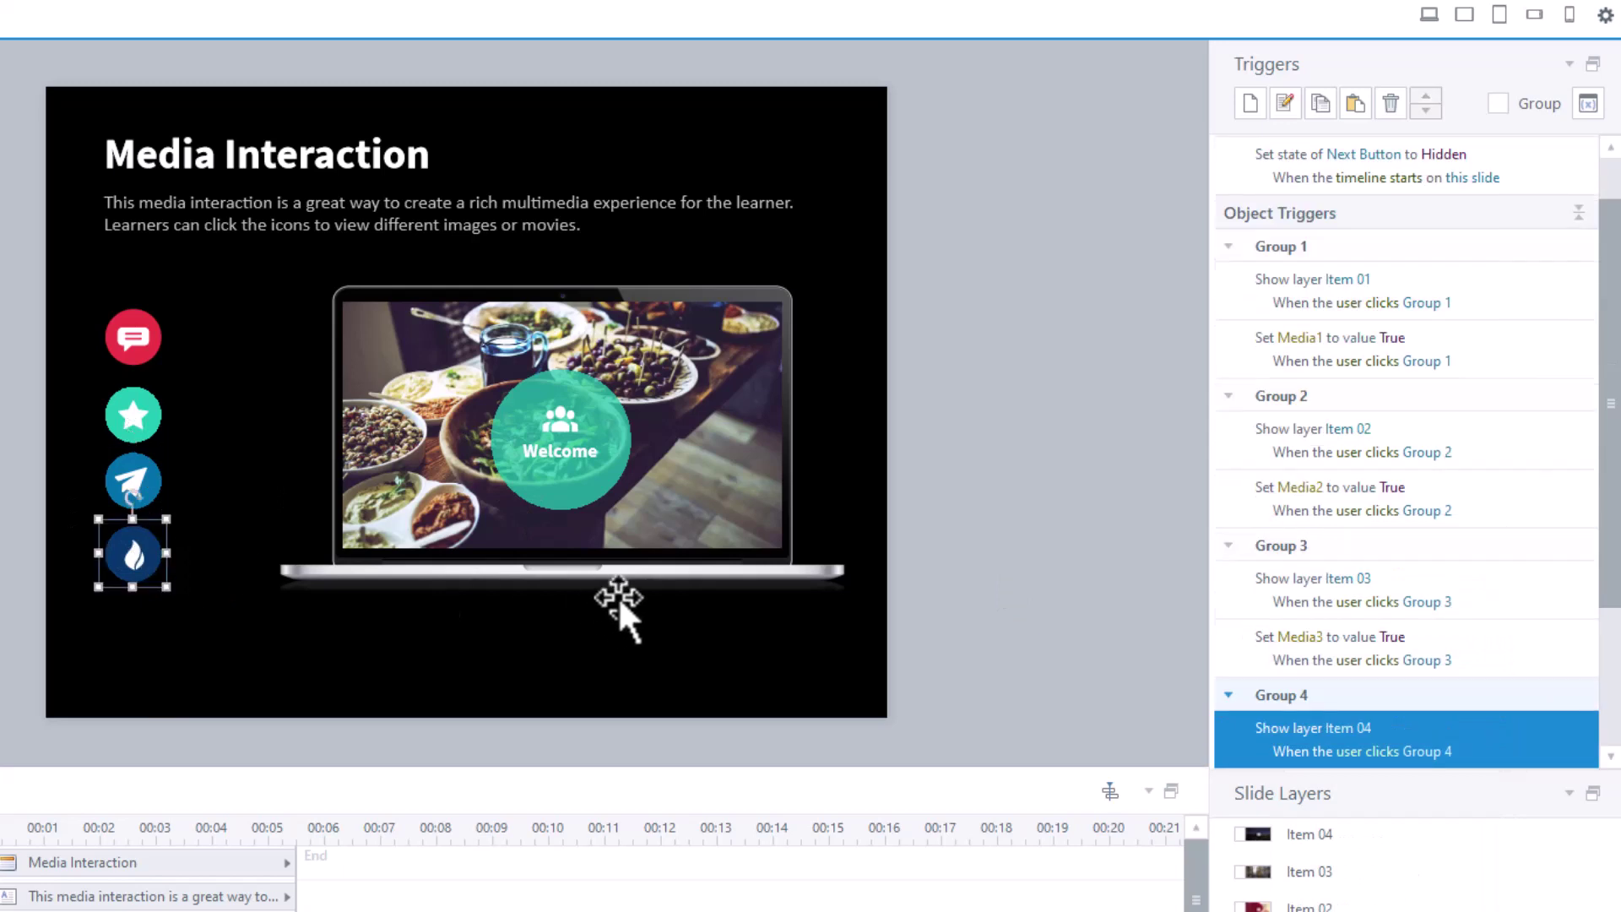
{"action": "key", "text": "ctrl+v"}
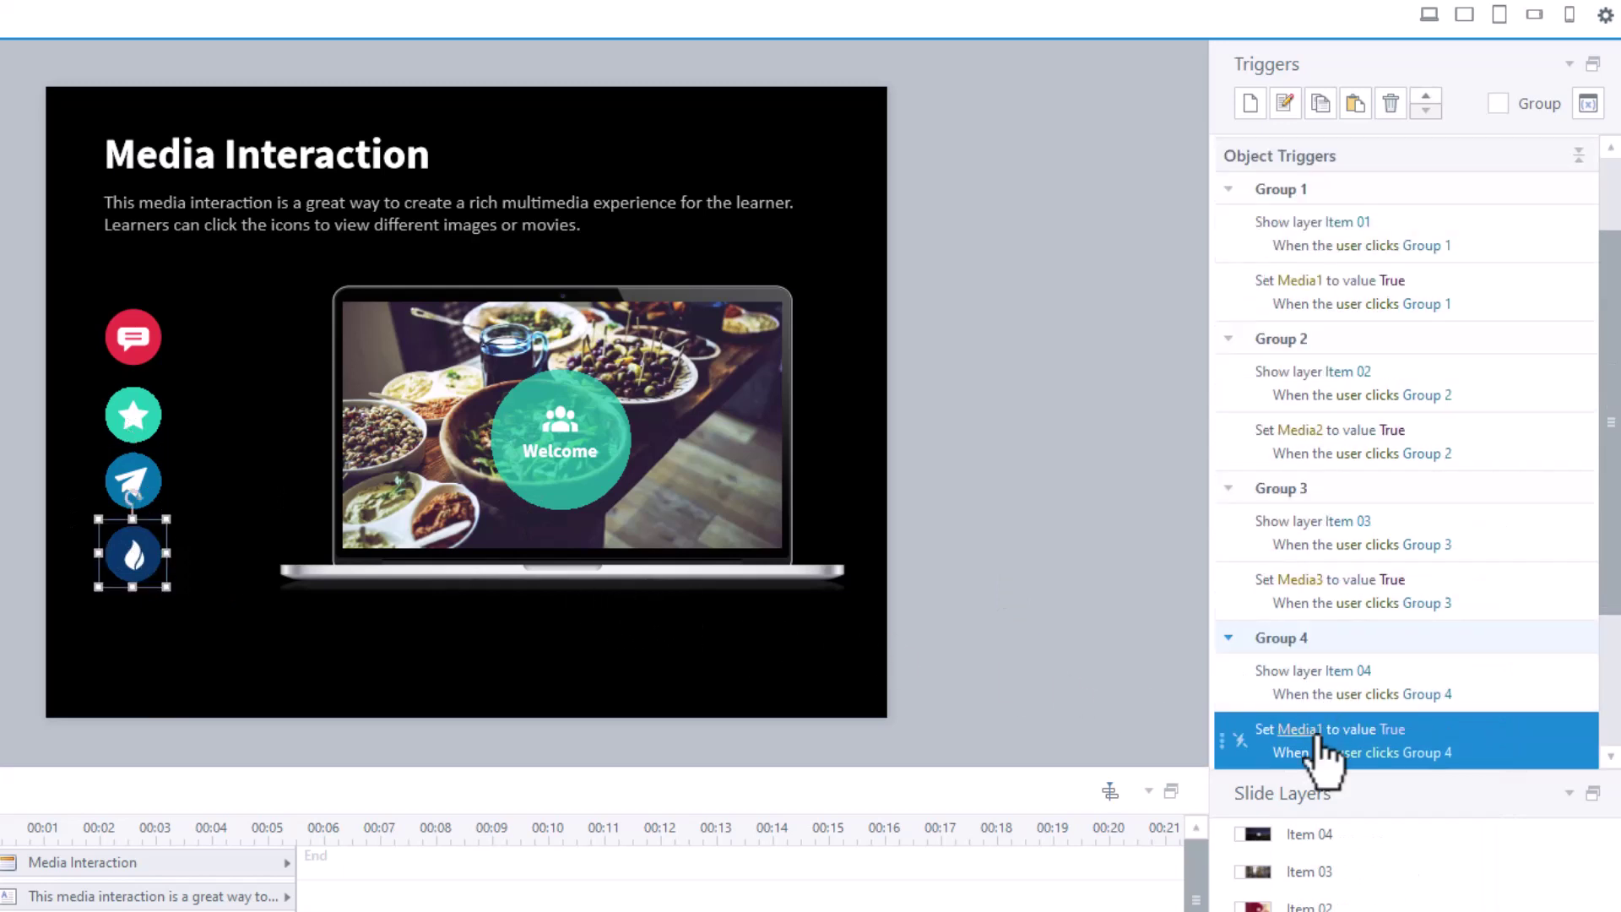
{"action": "left_click", "coordinate": [1321, 730]}
{"action": "left_click", "coordinate": [1343, 622]}
{"action": "left_click", "coordinate": [1097, 610]}
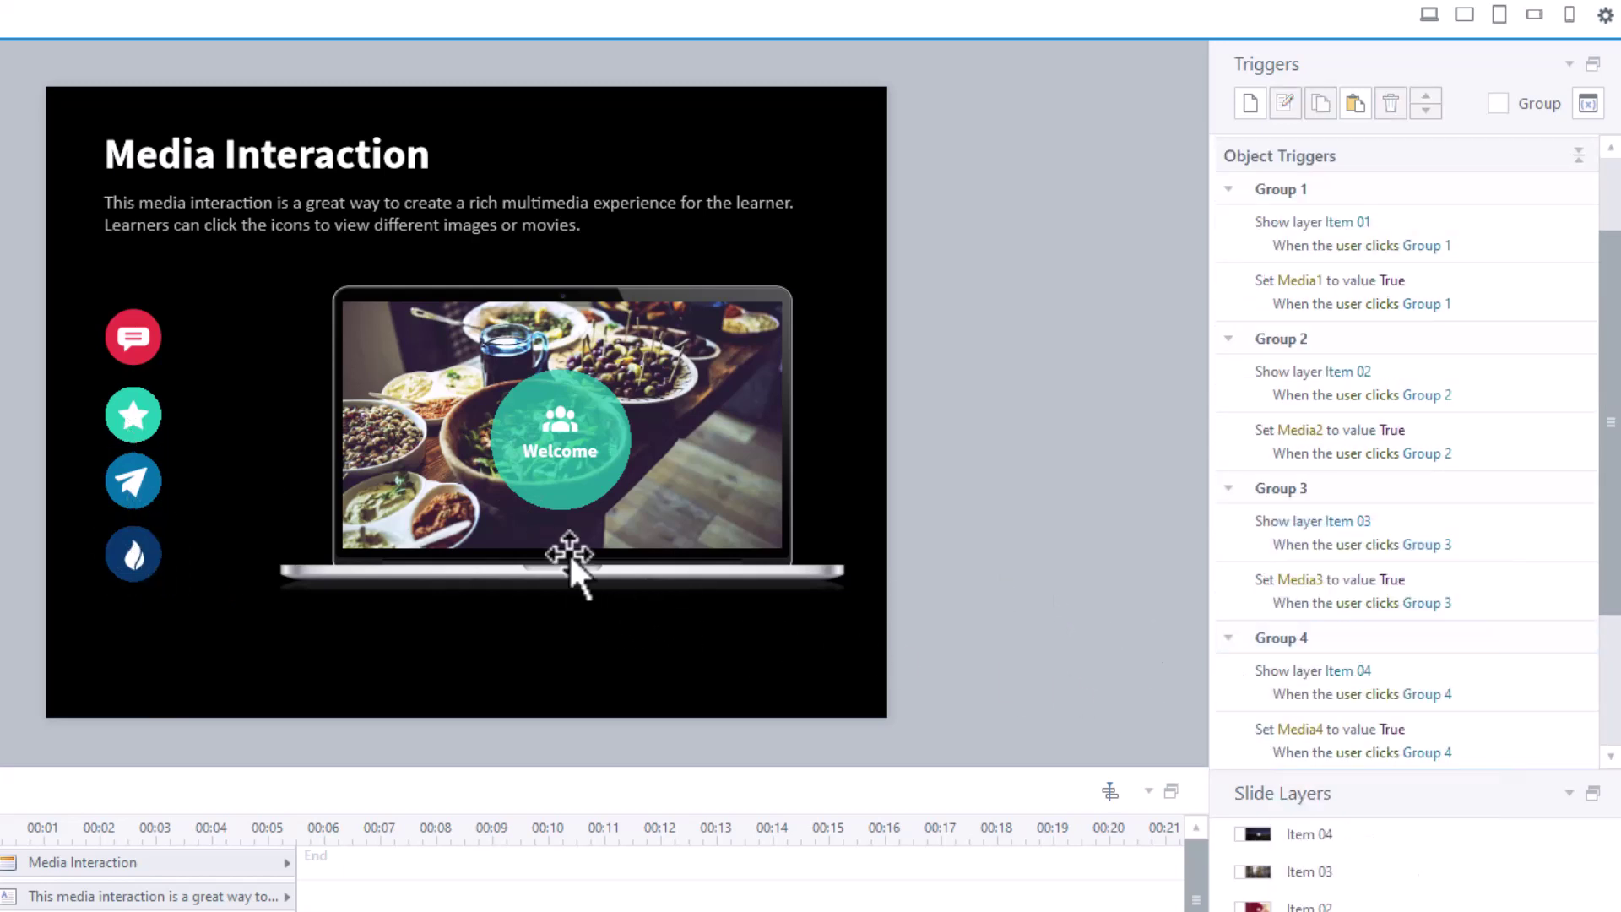
{"action": "left_click", "coordinate": [157, 344]}
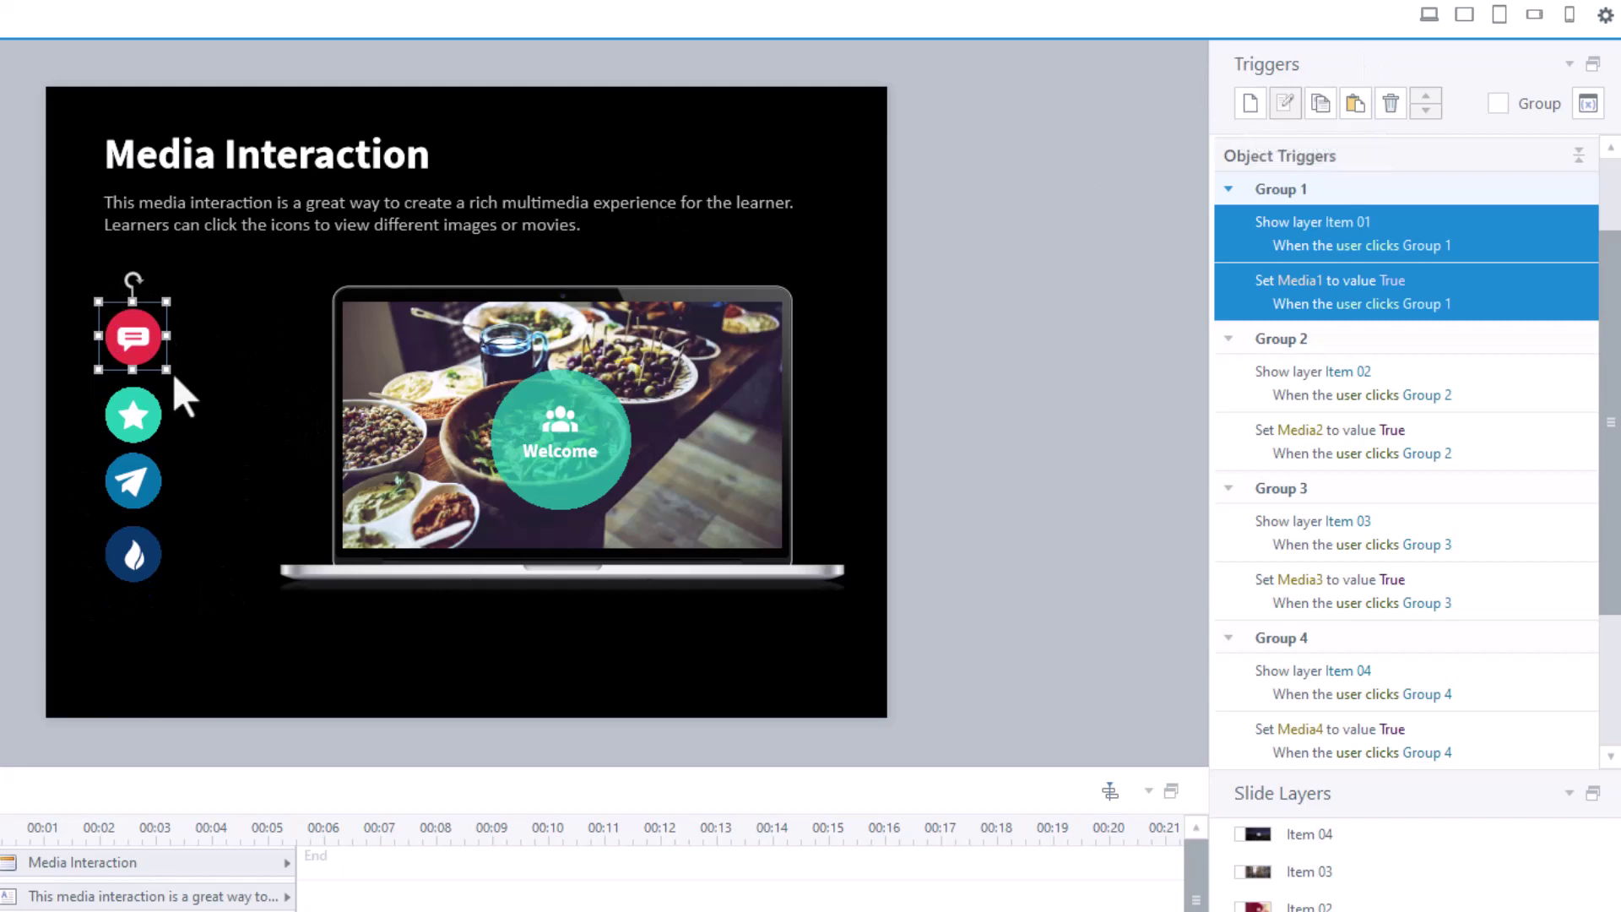
{"action": "left_click", "coordinate": [1250, 105]}
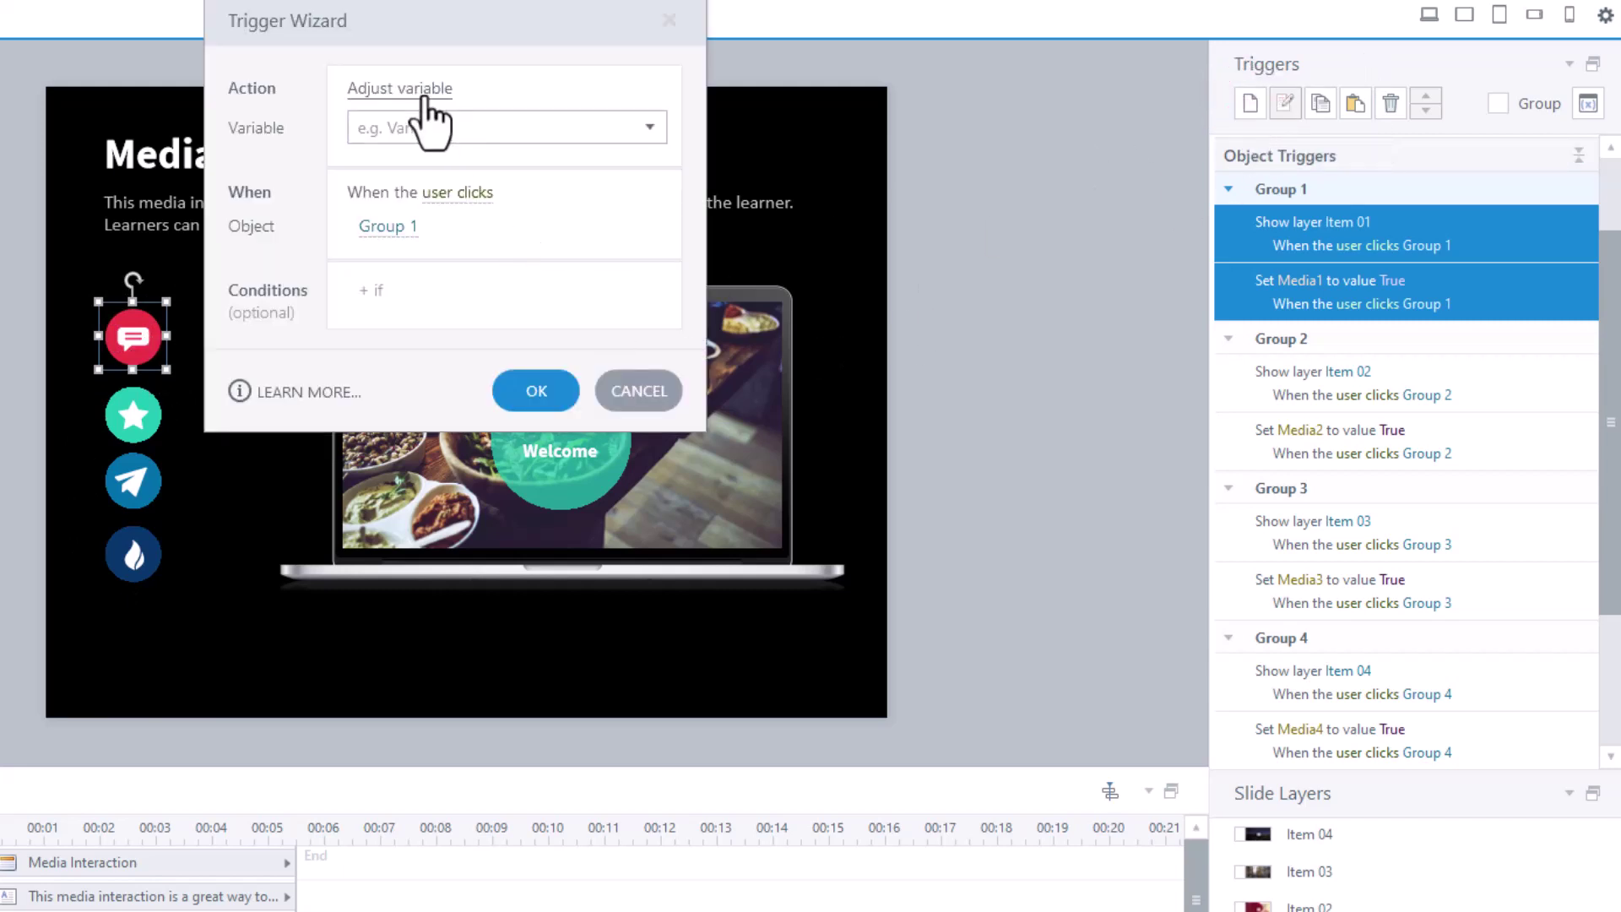
{"action": "left_click", "coordinate": [425, 91]}
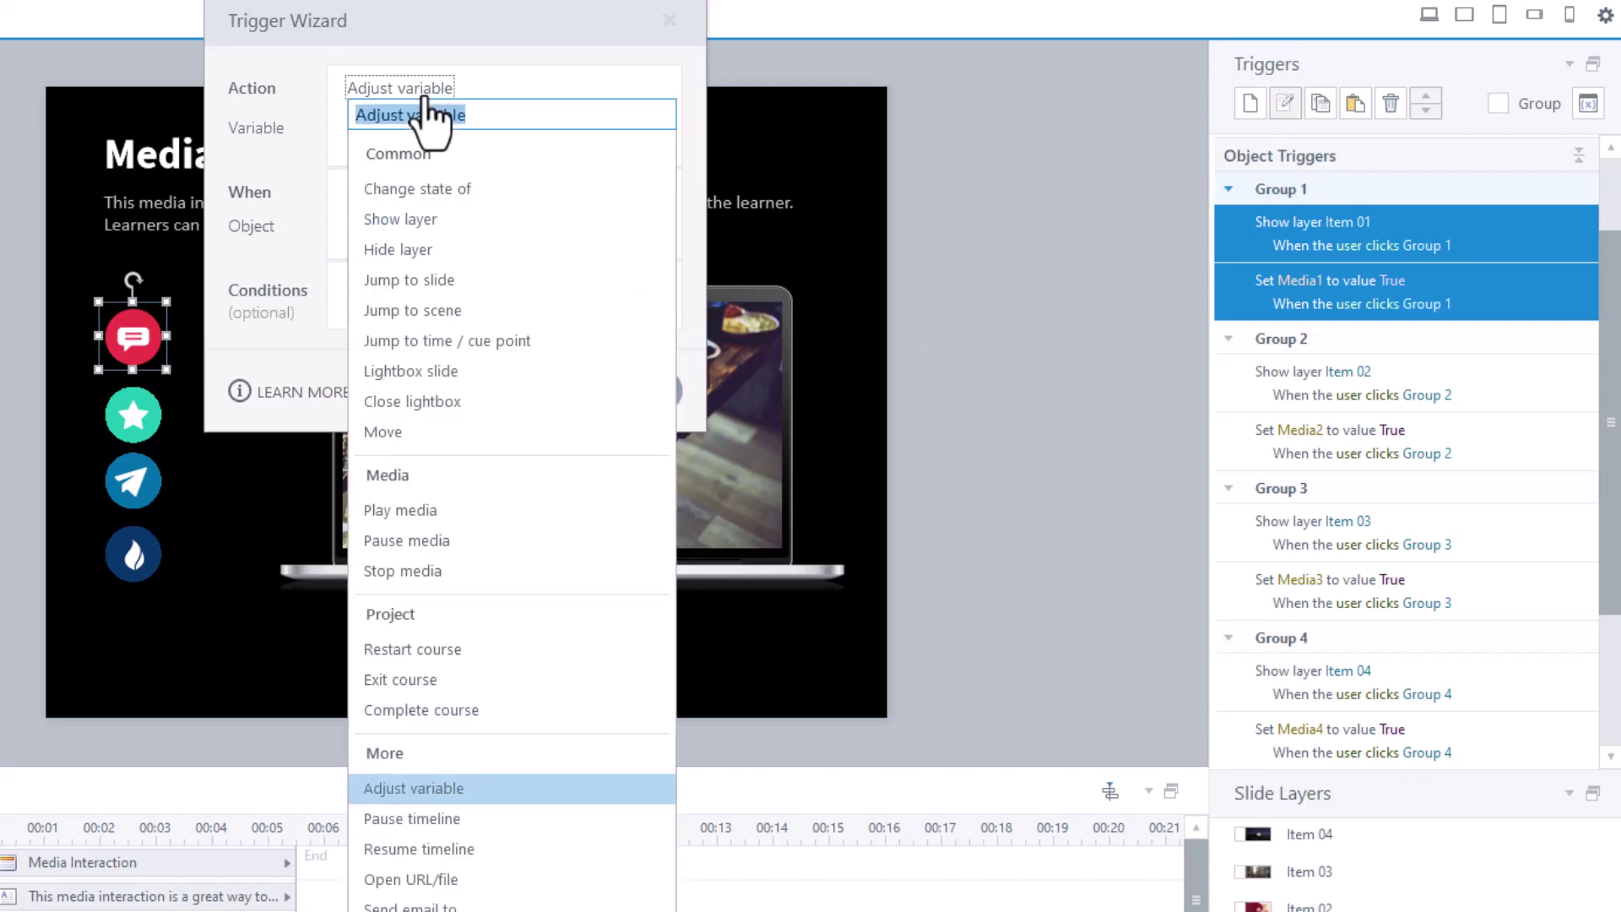
{"action": "left_click", "coordinate": [444, 187]}
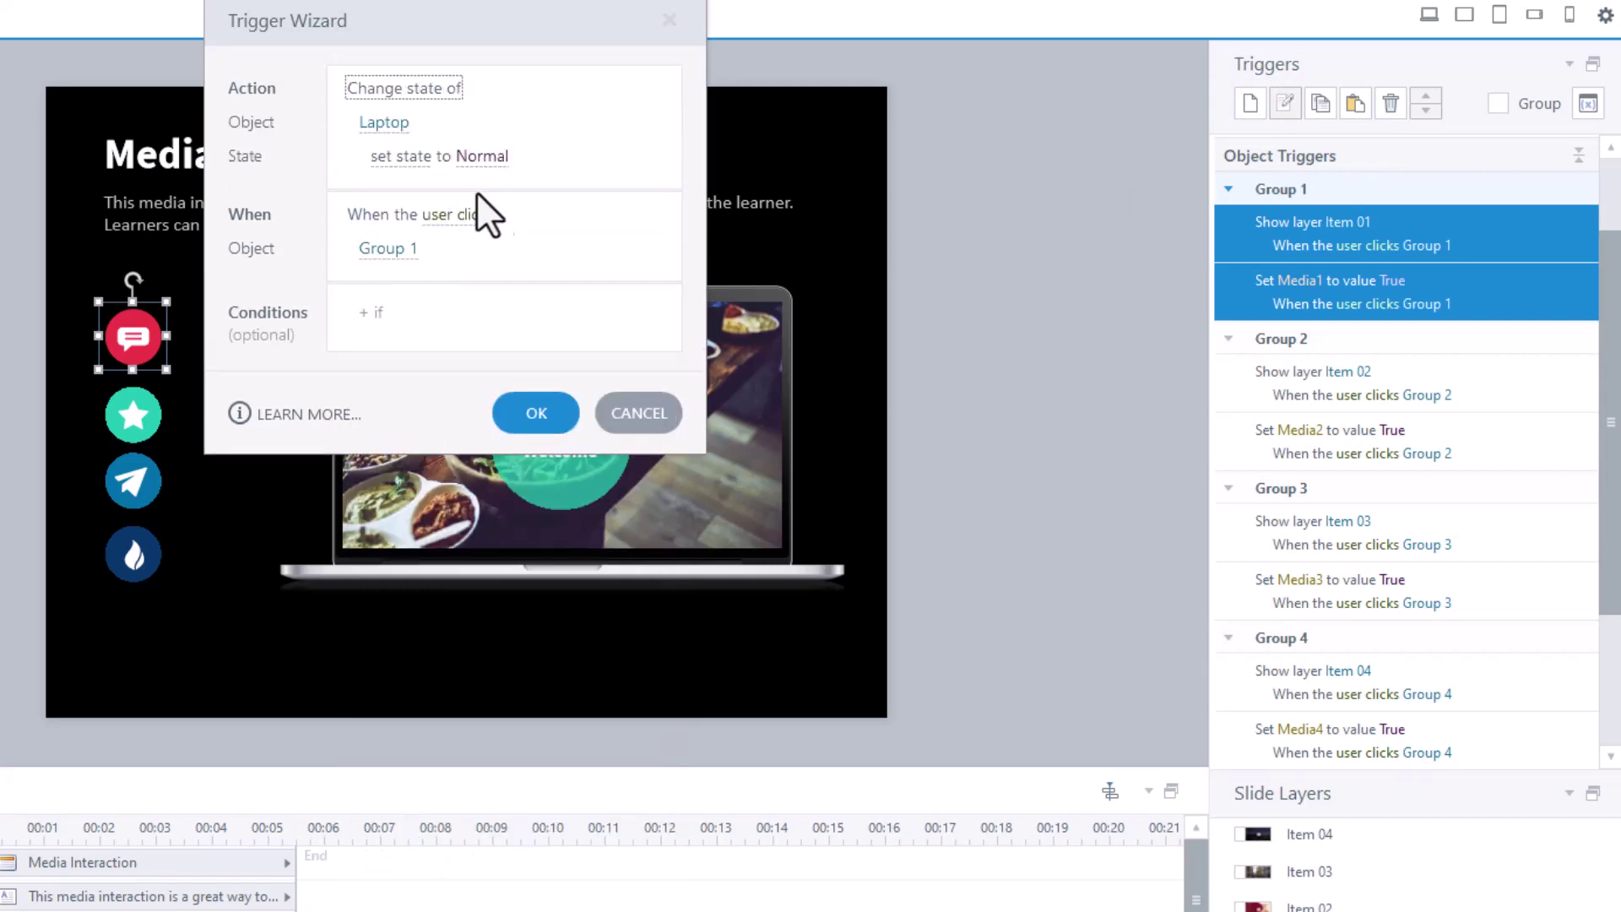
{"action": "left_click", "coordinate": [396, 126]}
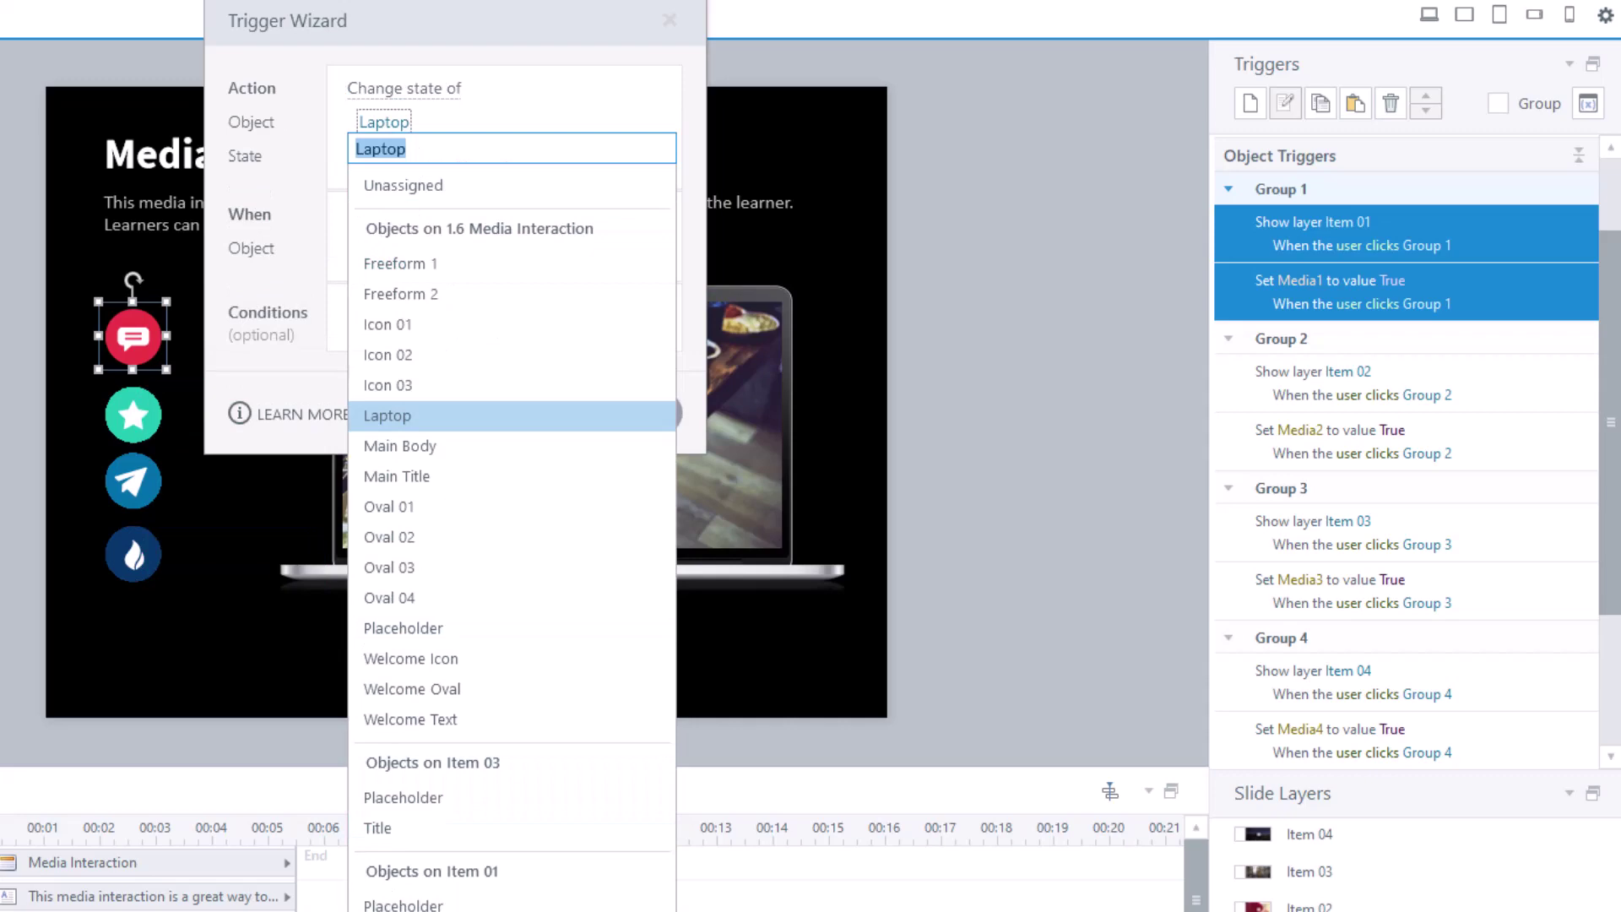
{"action": "left_click", "coordinate": [667, 20]}
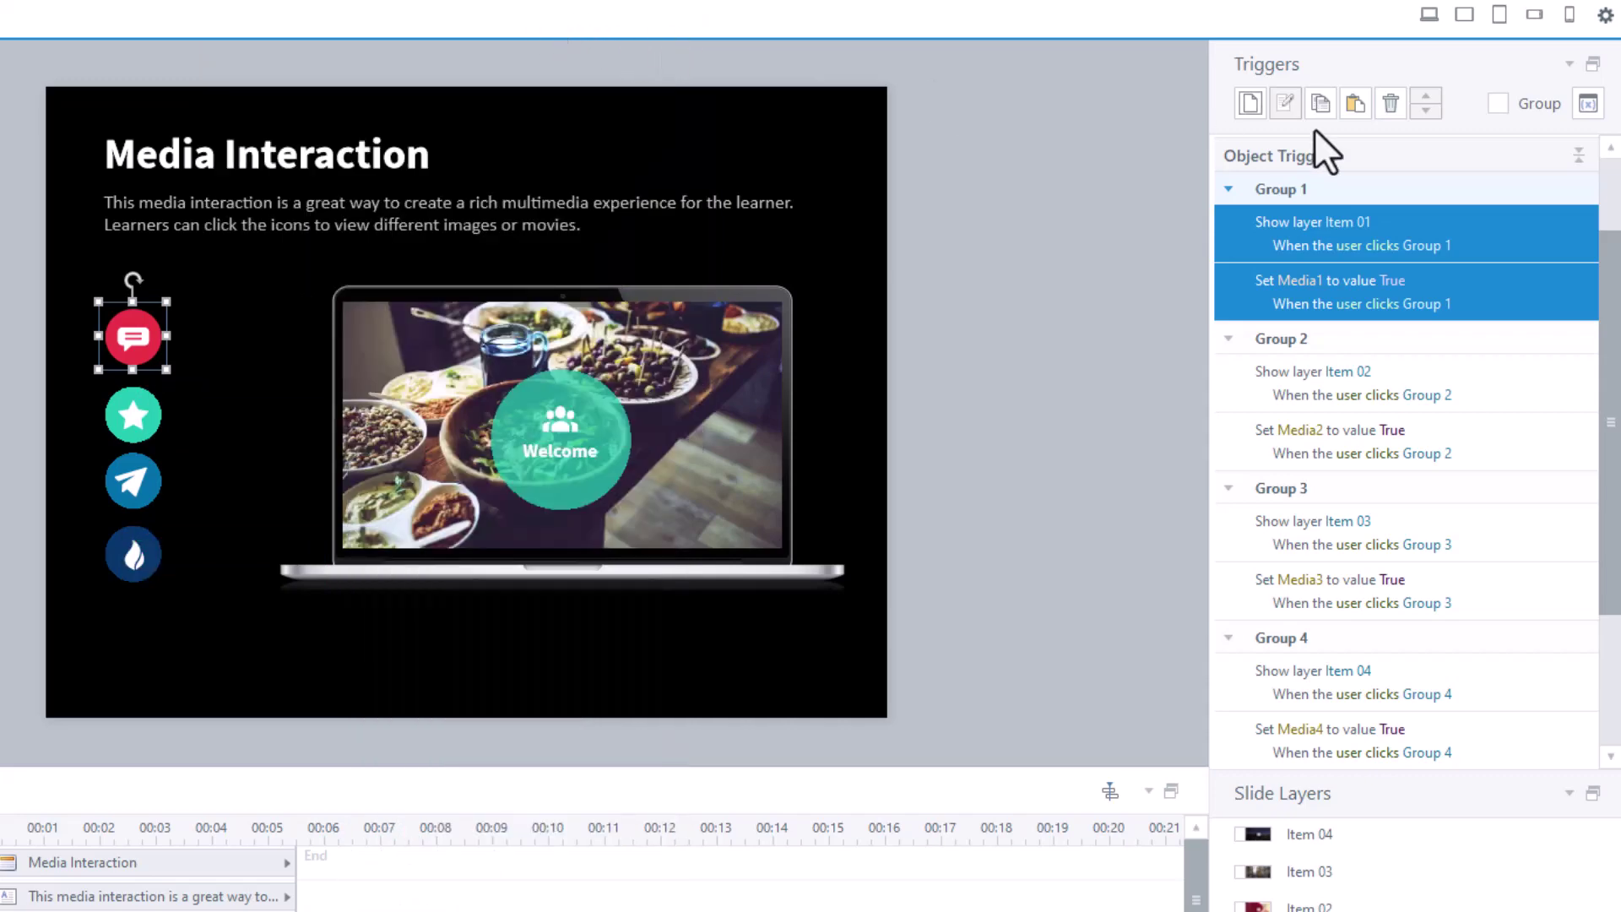
Start a new trigger on the red speech-bubble icon (Group 1) that changes the state of the Next Button to Normal on click
{"action": "left_click", "coordinate": [1251, 104]}
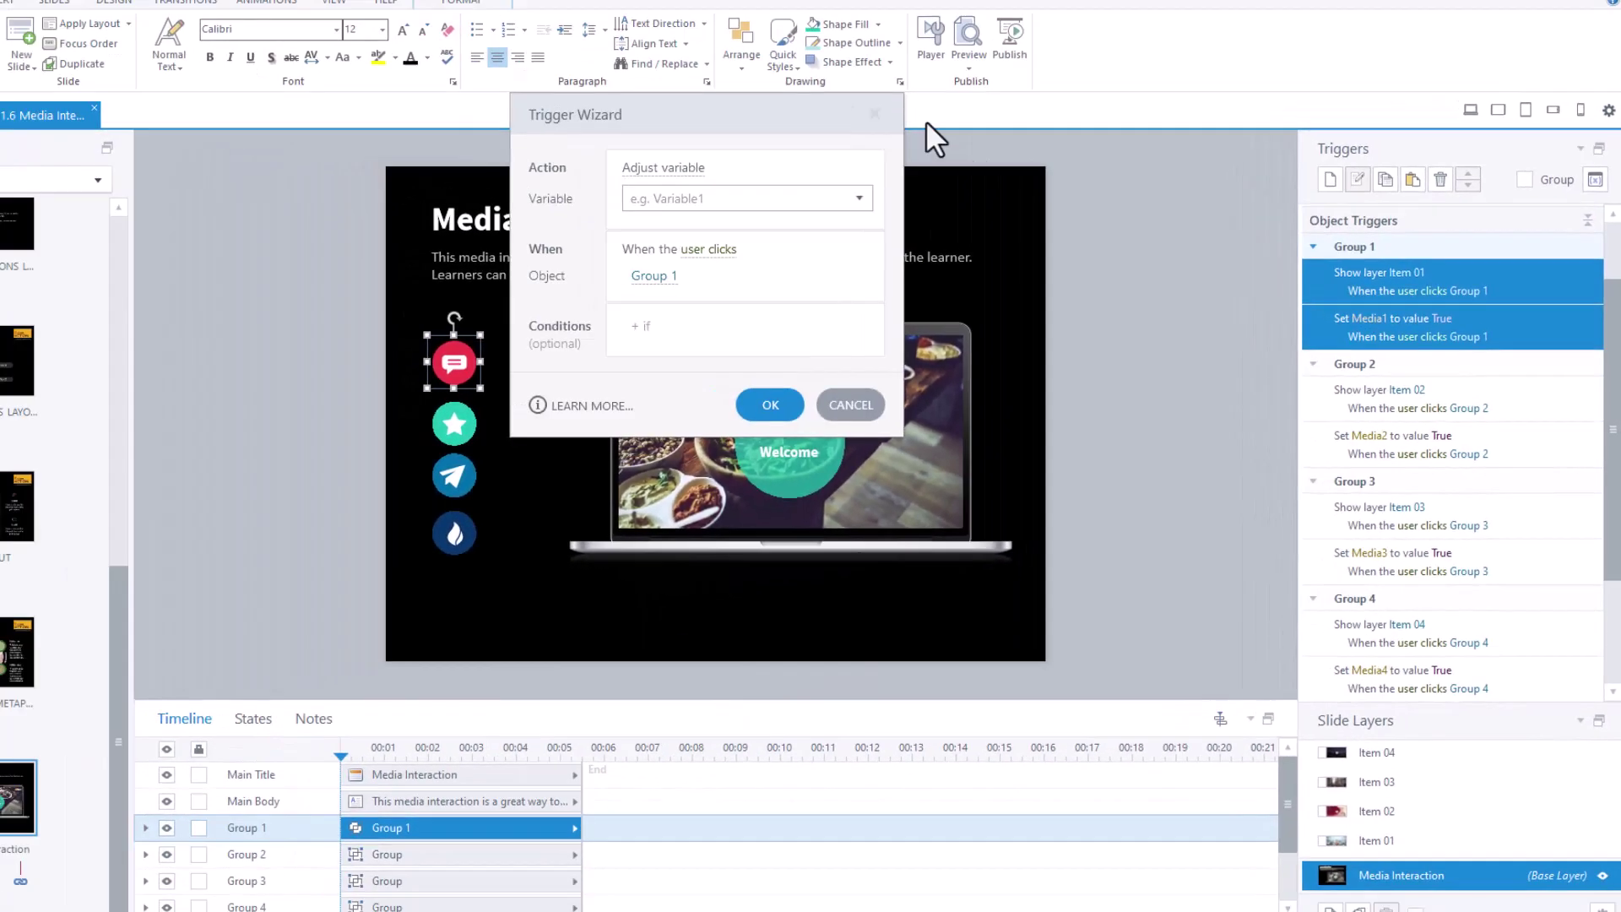
{"action": "left_click_drag", "start_coordinate": [781, 111], "coordinate": [783, 0]}
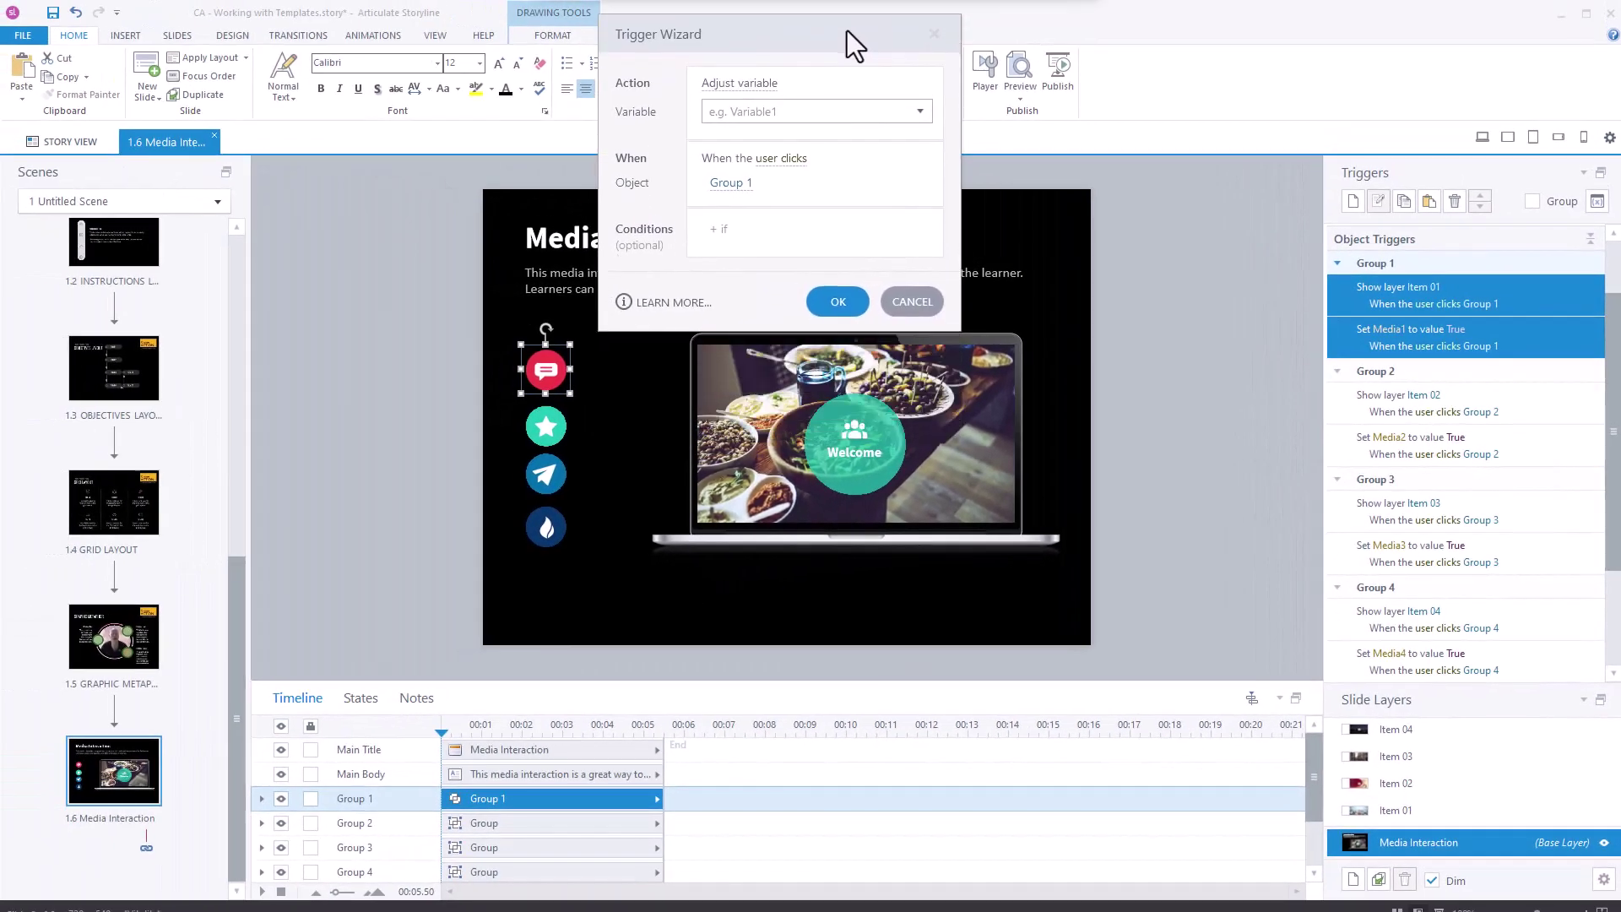
{"action": "left_click", "coordinate": [751, 80]}
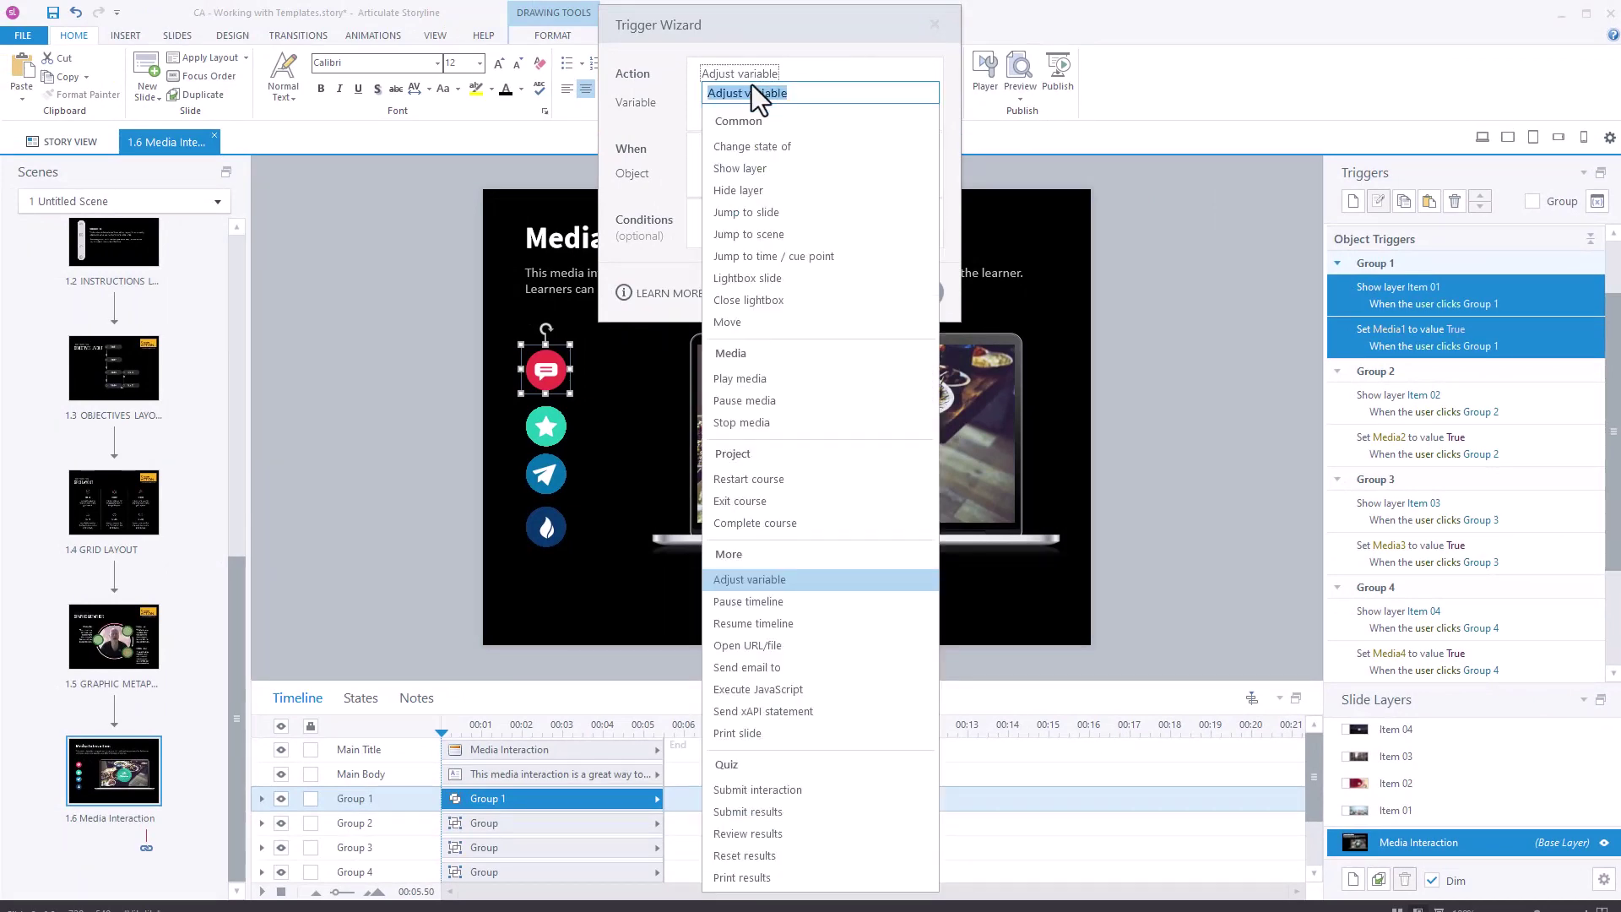
{"action": "left_click", "coordinate": [772, 147]}
{"action": "left_click", "coordinate": [739, 100]}
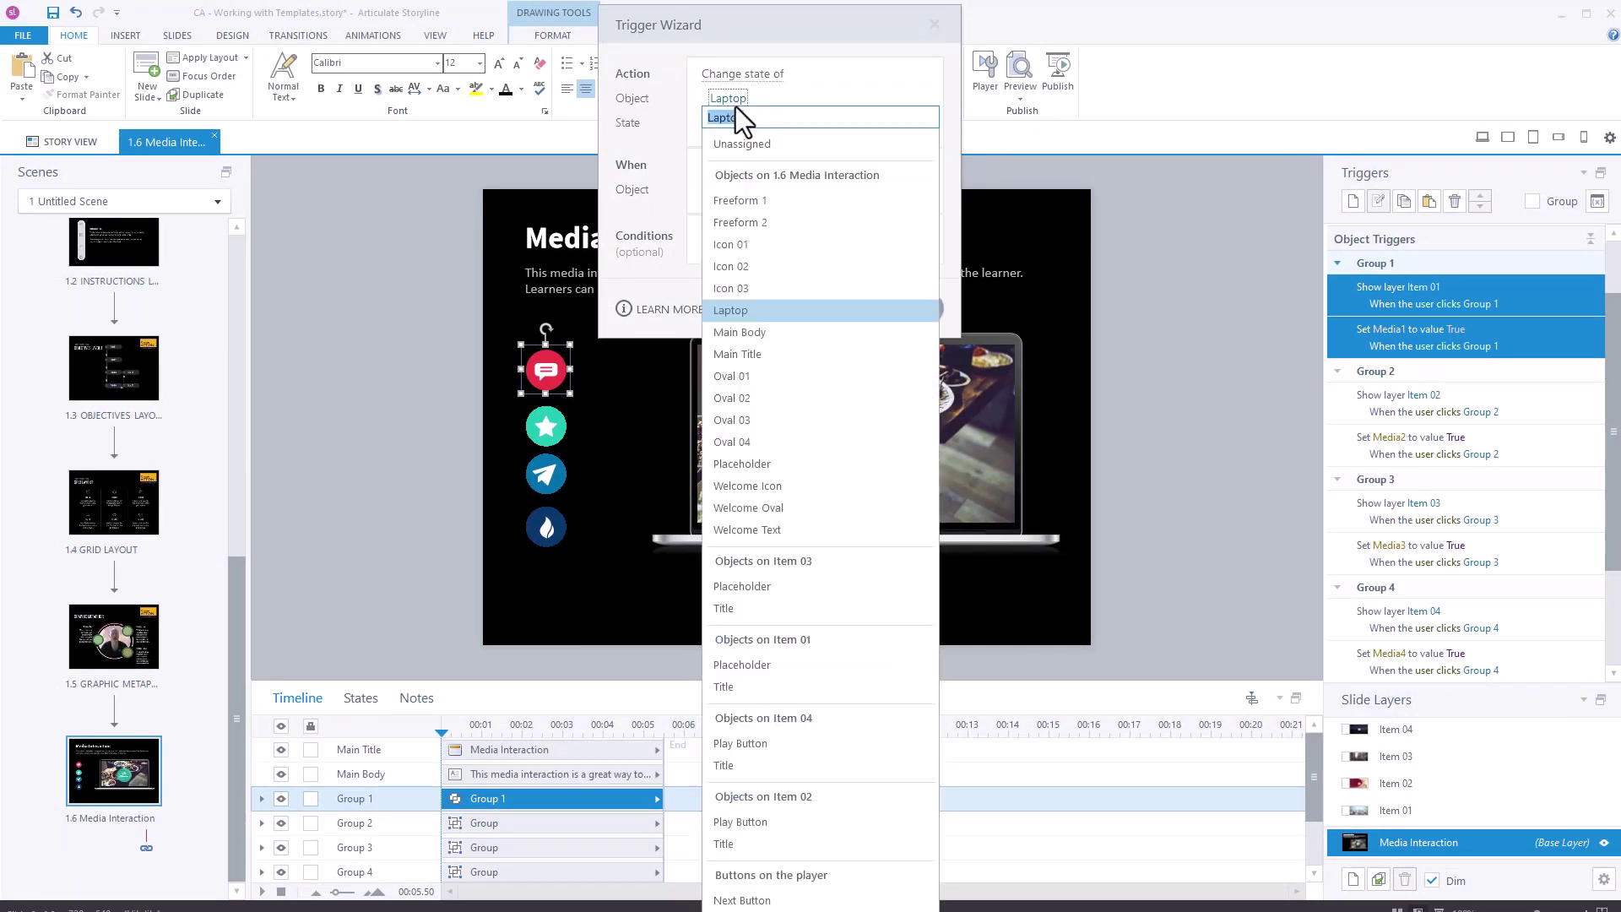
{"action": "left_click", "coordinate": [781, 902]}
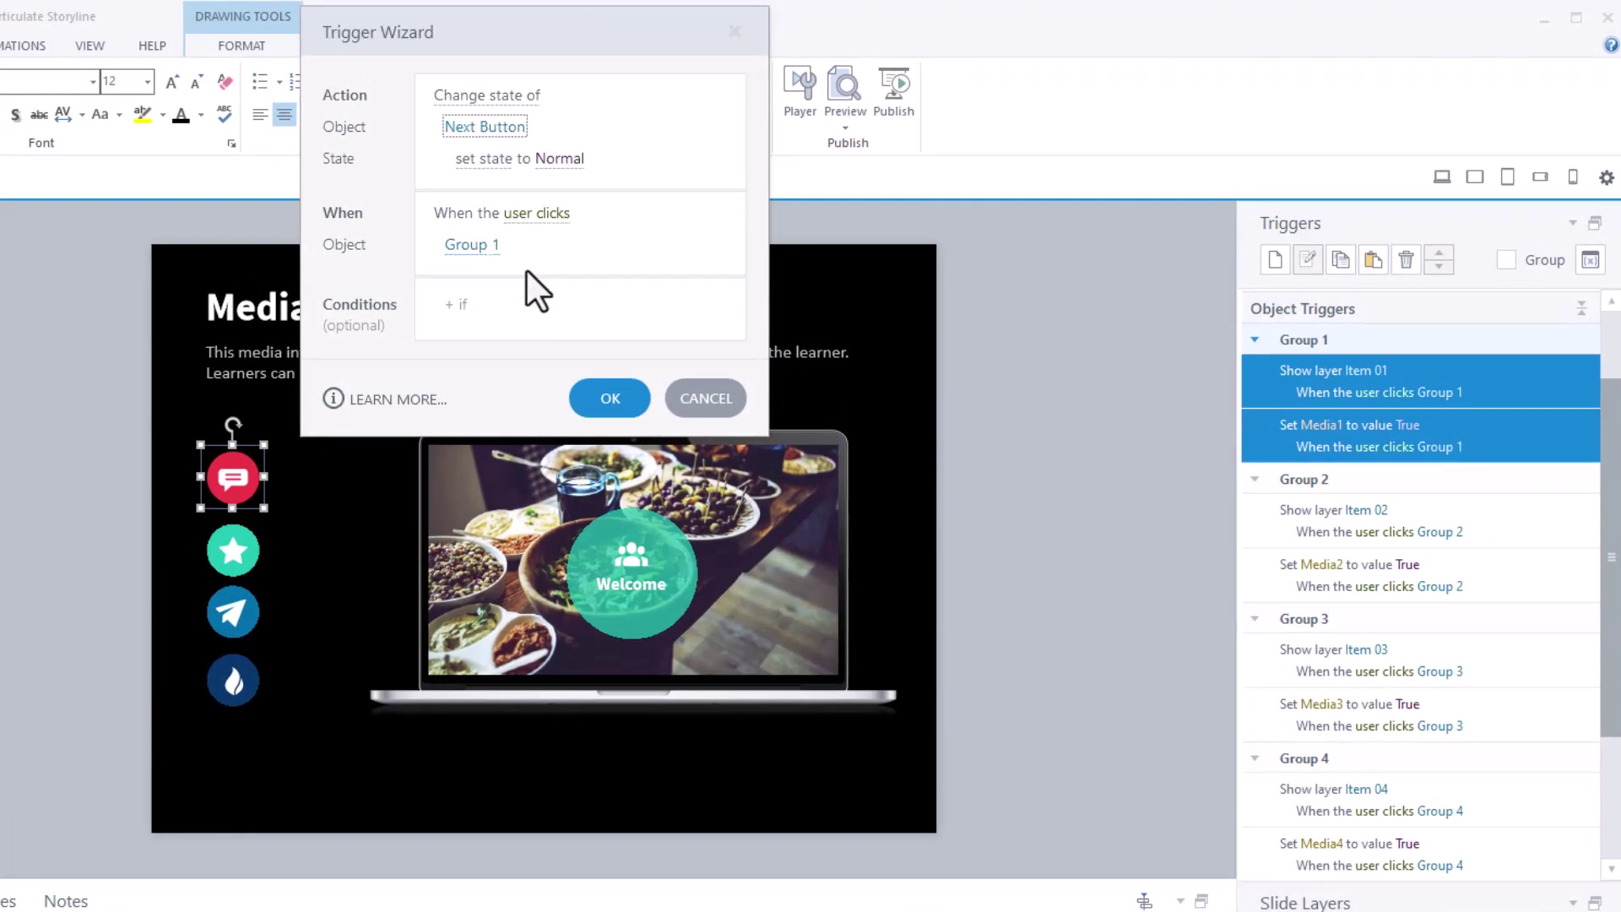
Add conditions for the variables Media1, Media2, Media3 and Media4 to the Next Button trigger
{"action": "left_click", "coordinate": [471, 310]}
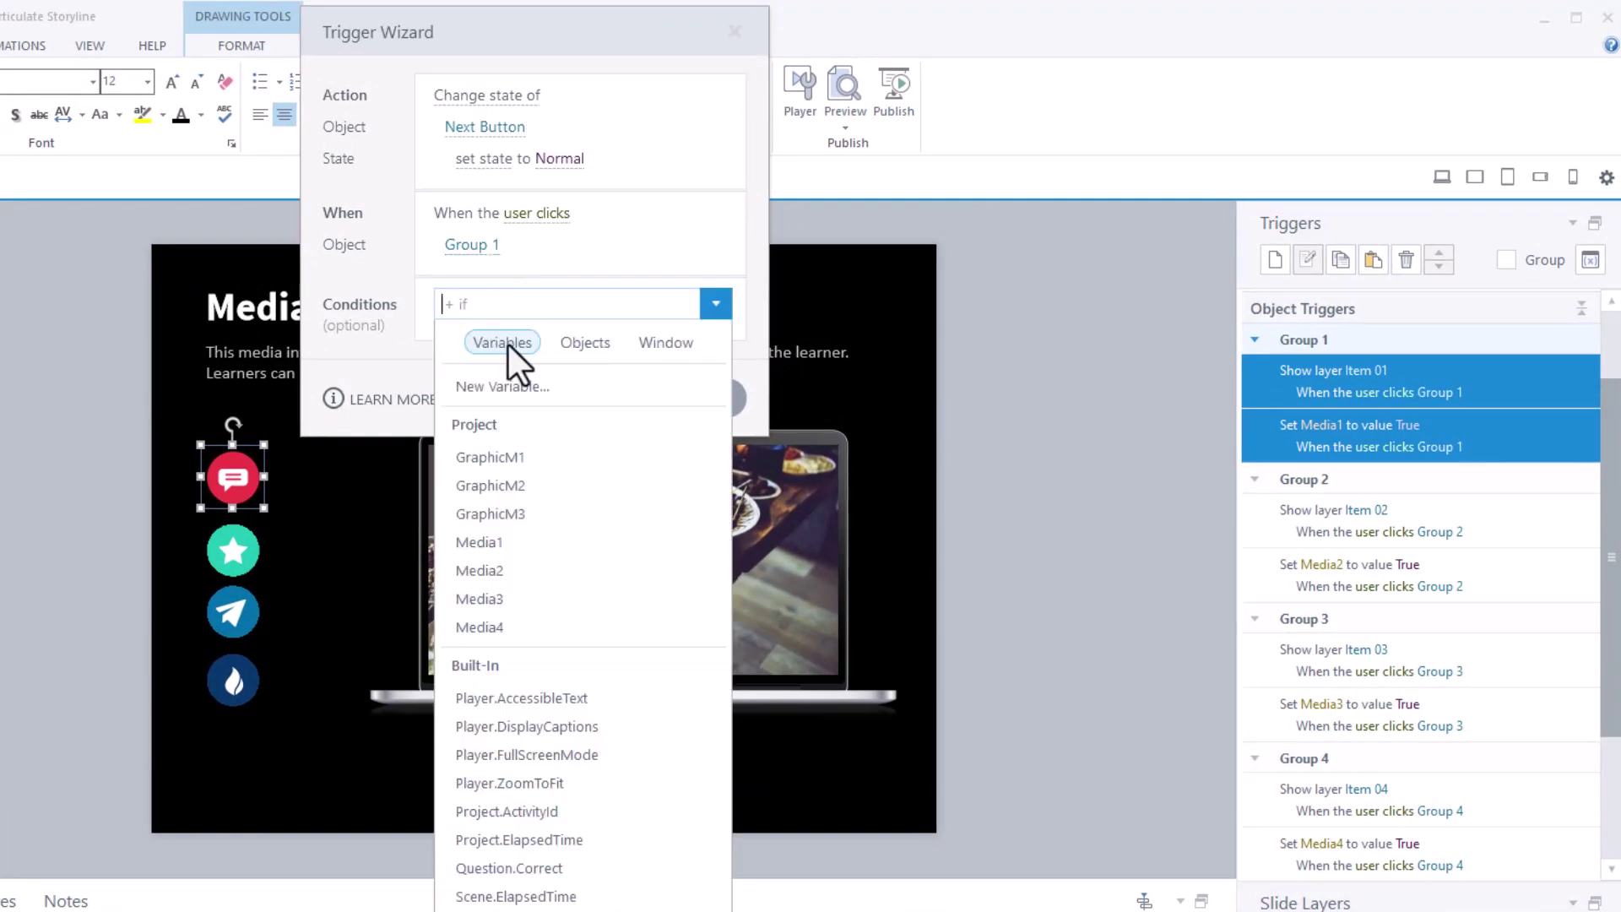
{"action": "left_click", "coordinate": [507, 542]}
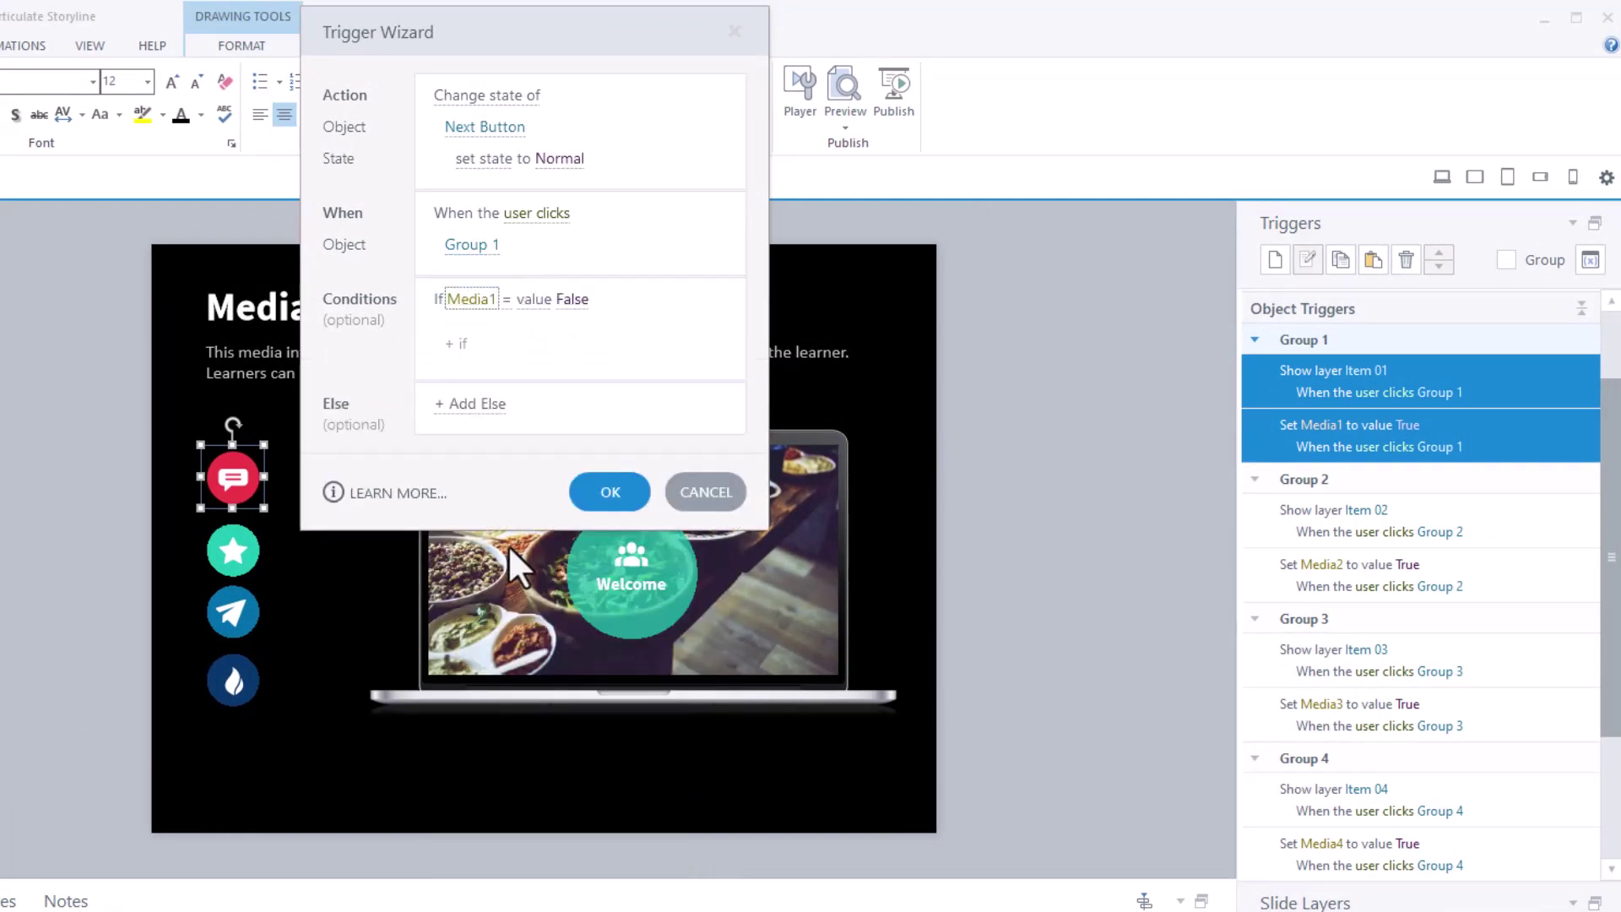
{"action": "left_click", "coordinate": [469, 343]}
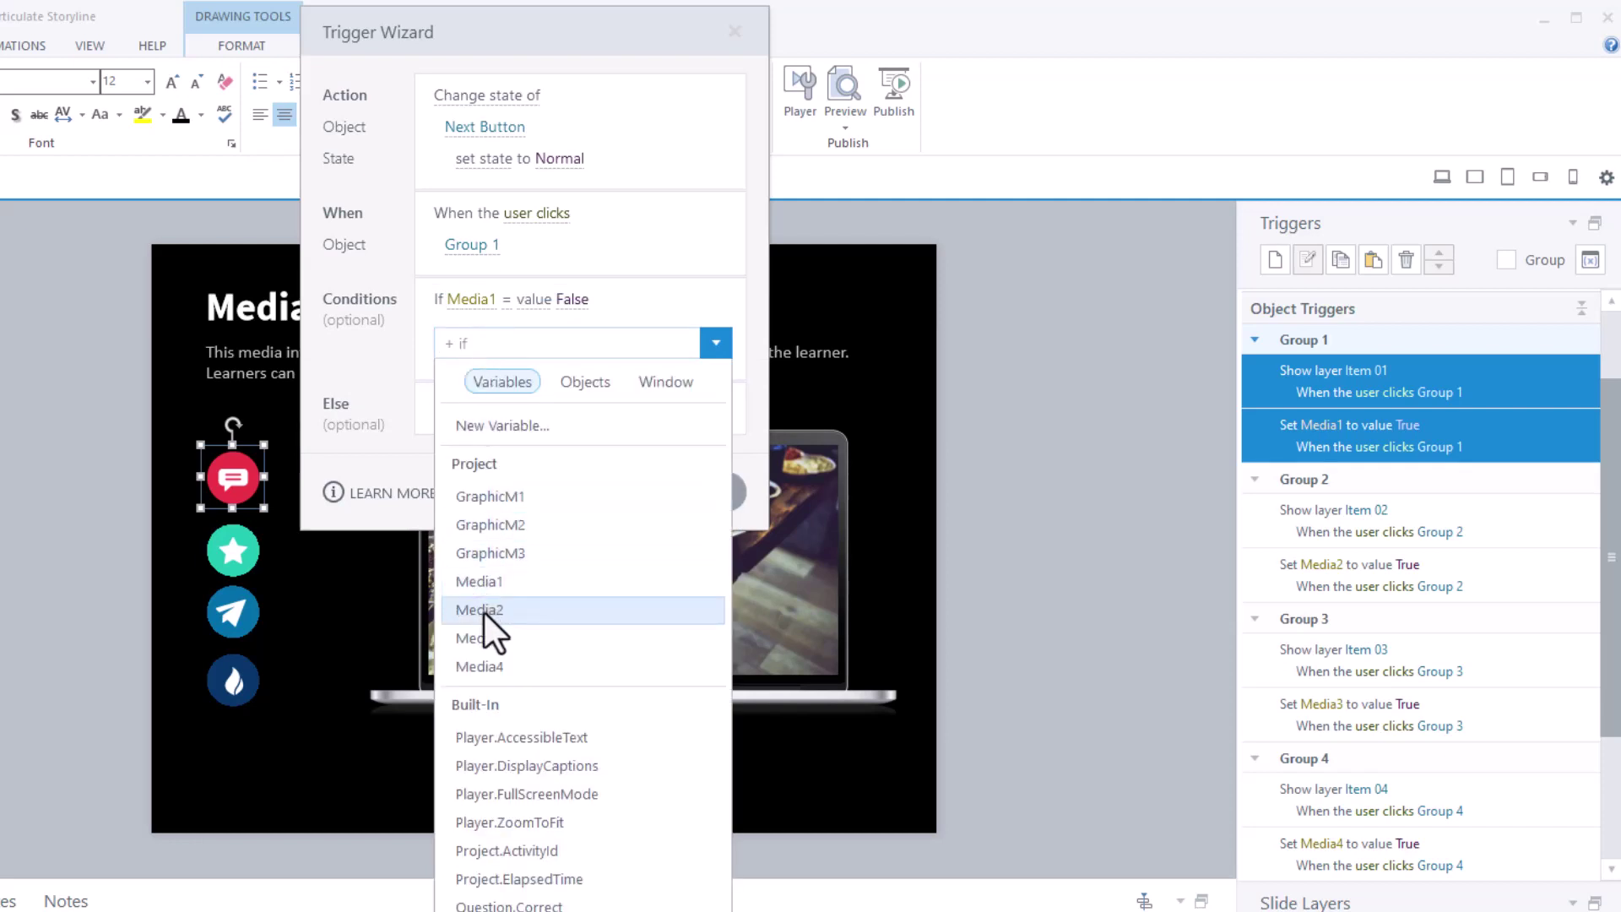
{"action": "left_click", "coordinate": [484, 613]}
{"action": "left_click", "coordinate": [481, 373]}
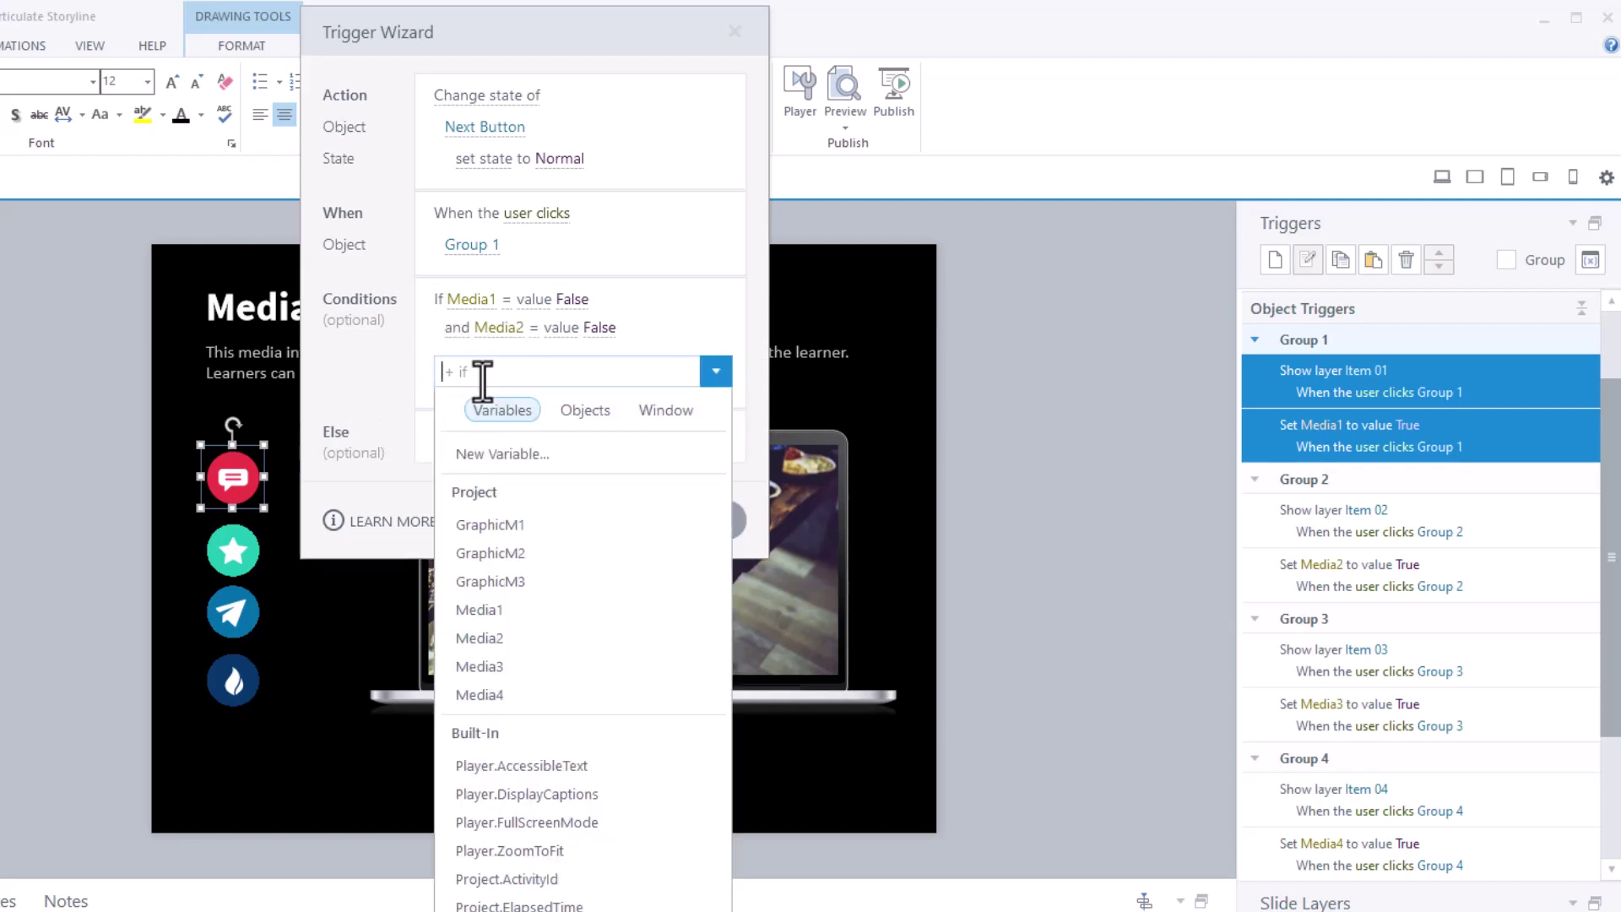
{"action": "left_click", "coordinate": [499, 663]}
{"action": "left_click", "coordinate": [518, 411]}
{"action": "left_click", "coordinate": [514, 724]}
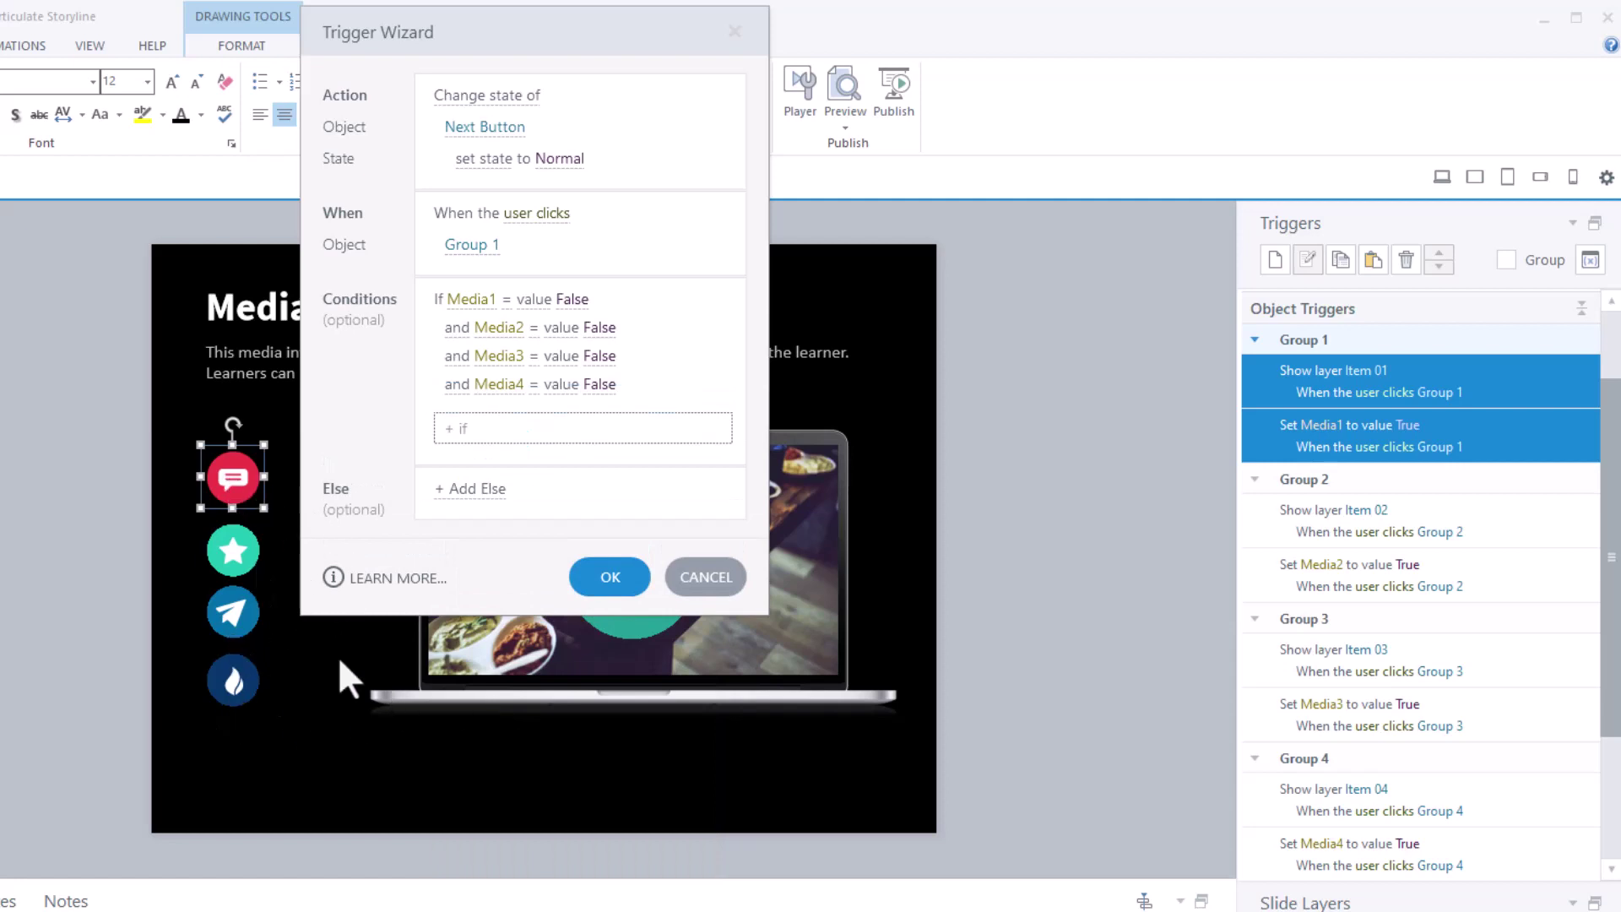
Set the required value of all four Media conditions to True and save the trigger
{"action": "left_click", "coordinate": [572, 300]}
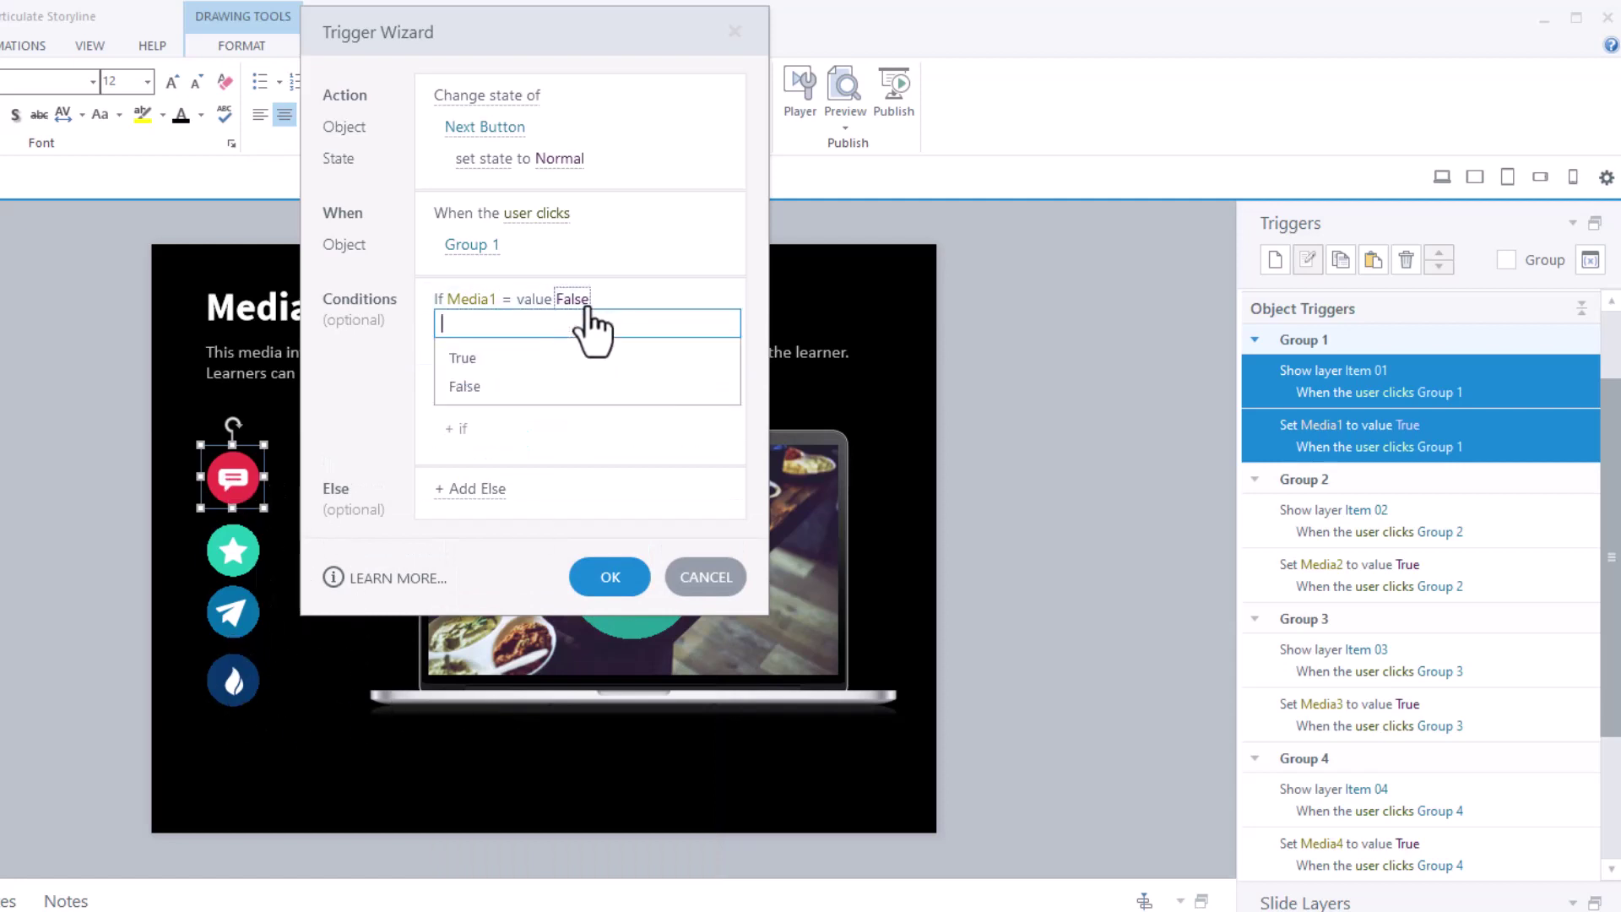
{"action": "left_click", "coordinate": [503, 358]}
{"action": "left_click", "coordinate": [574, 326]}
{"action": "left_click", "coordinate": [561, 380]}
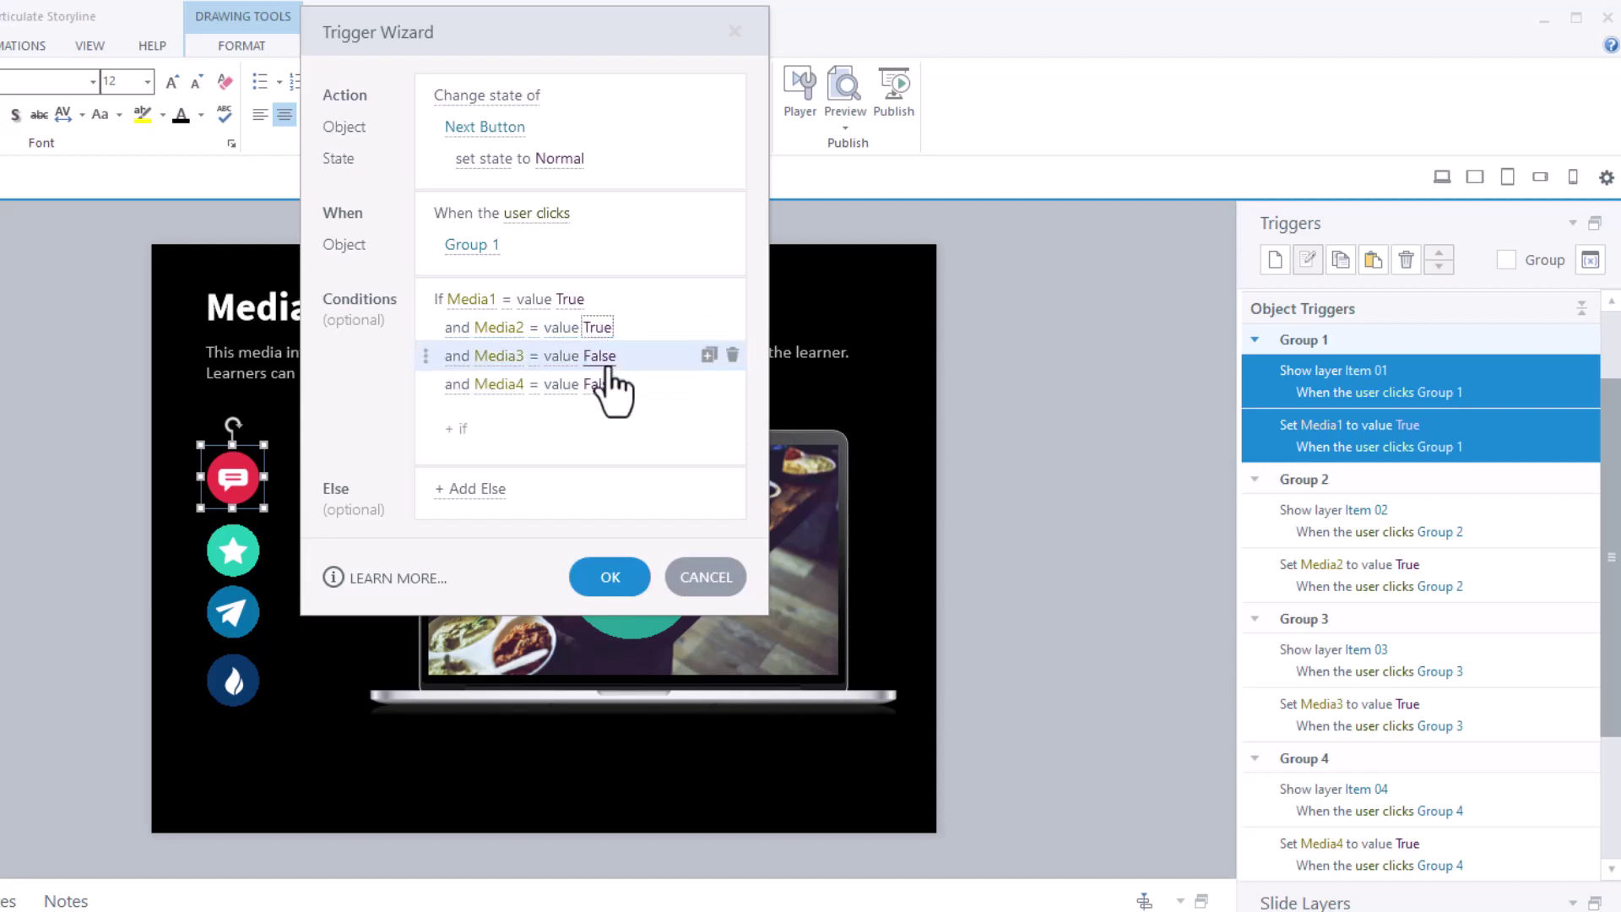
{"action": "left_click", "coordinate": [599, 356]}
{"action": "left_click", "coordinate": [611, 415]}
{"action": "left_click", "coordinate": [602, 384]}
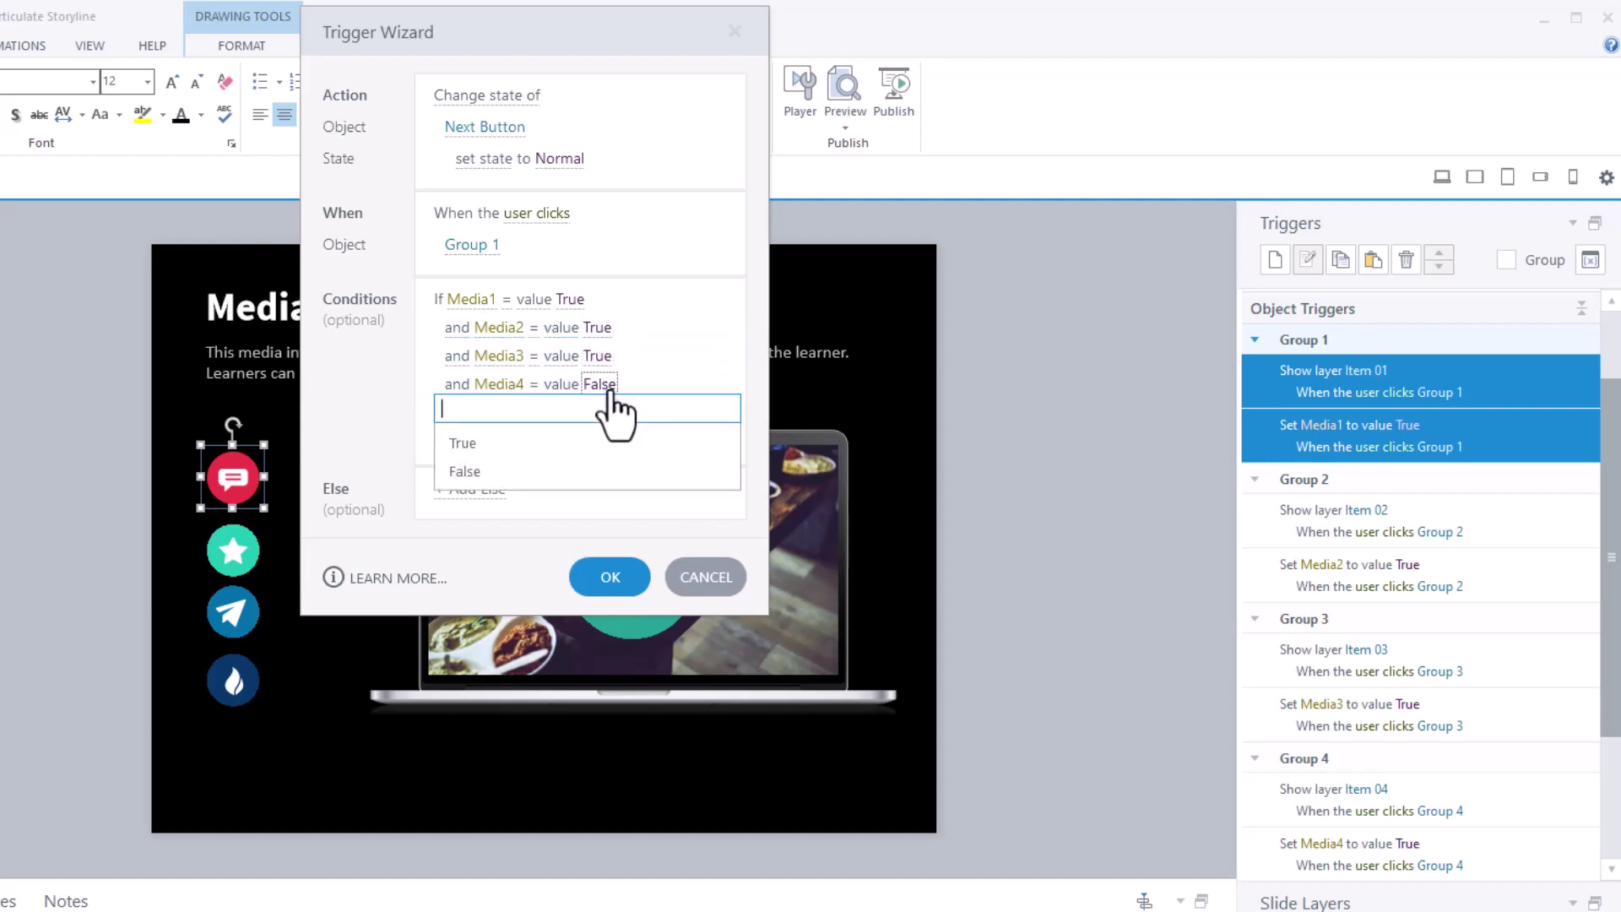
{"action": "left_click", "coordinate": [583, 444]}
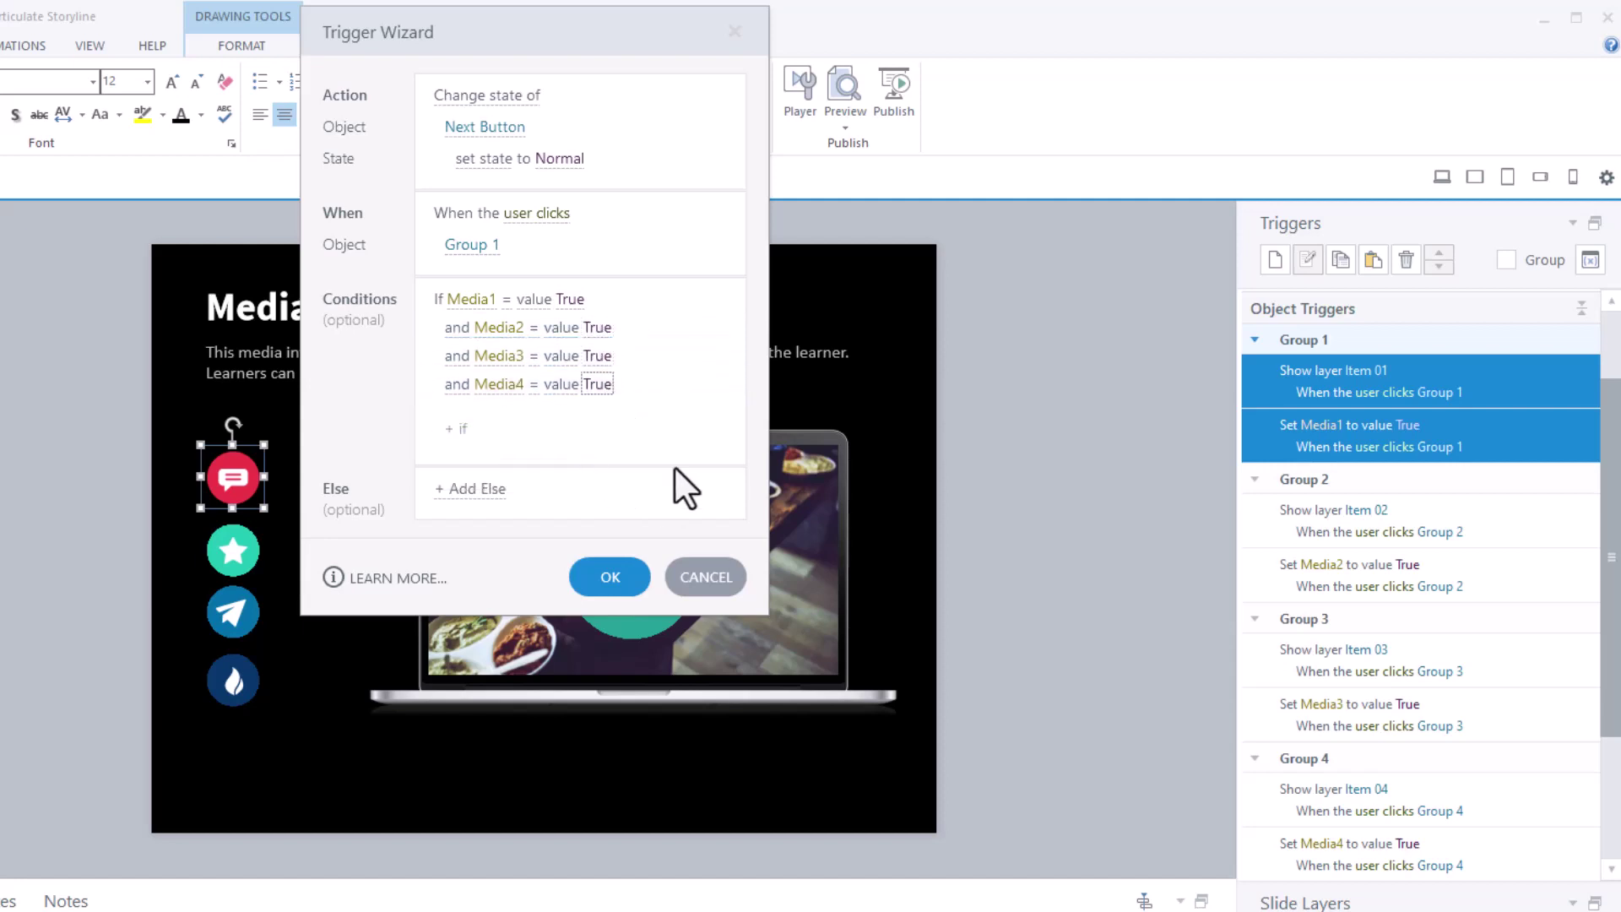
{"action": "left_click", "coordinate": [611, 577]}
{"action": "left_click", "coordinate": [1115, 576]}
{"action": "left_click", "coordinate": [1534, 553]}
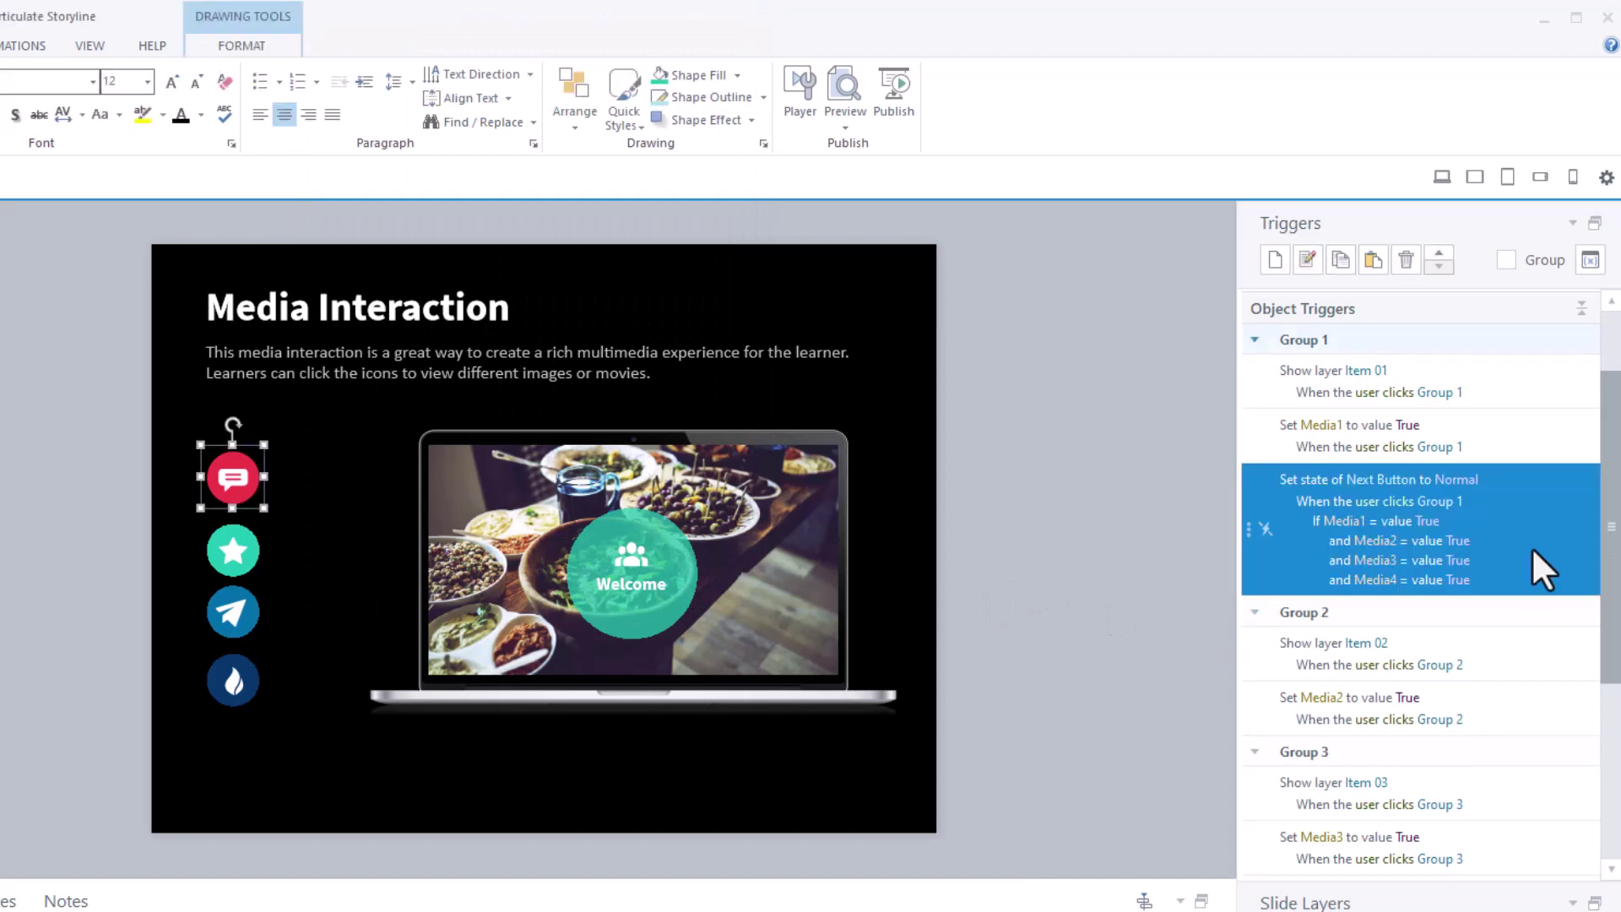
{"action": "left_click", "coordinate": [1164, 507]}
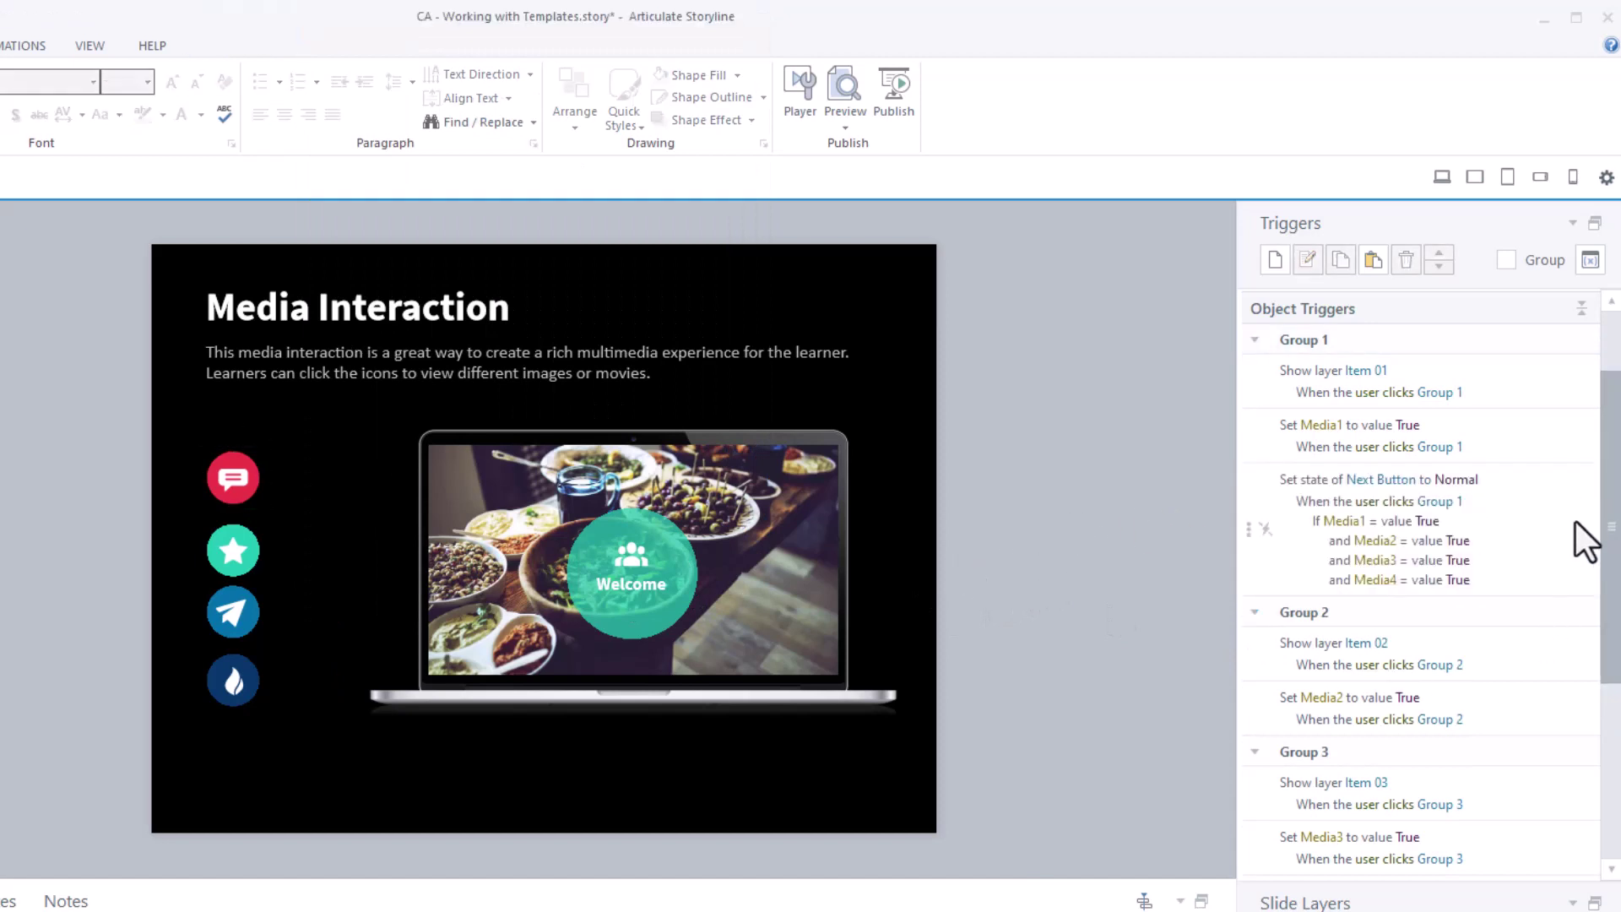
Copy Group 1's conditional Next Button trigger and paste it onto the star, paper-plane and flame icons (Groups 2, 3 and 4)
{"action": "left_click", "coordinate": [1384, 475]}
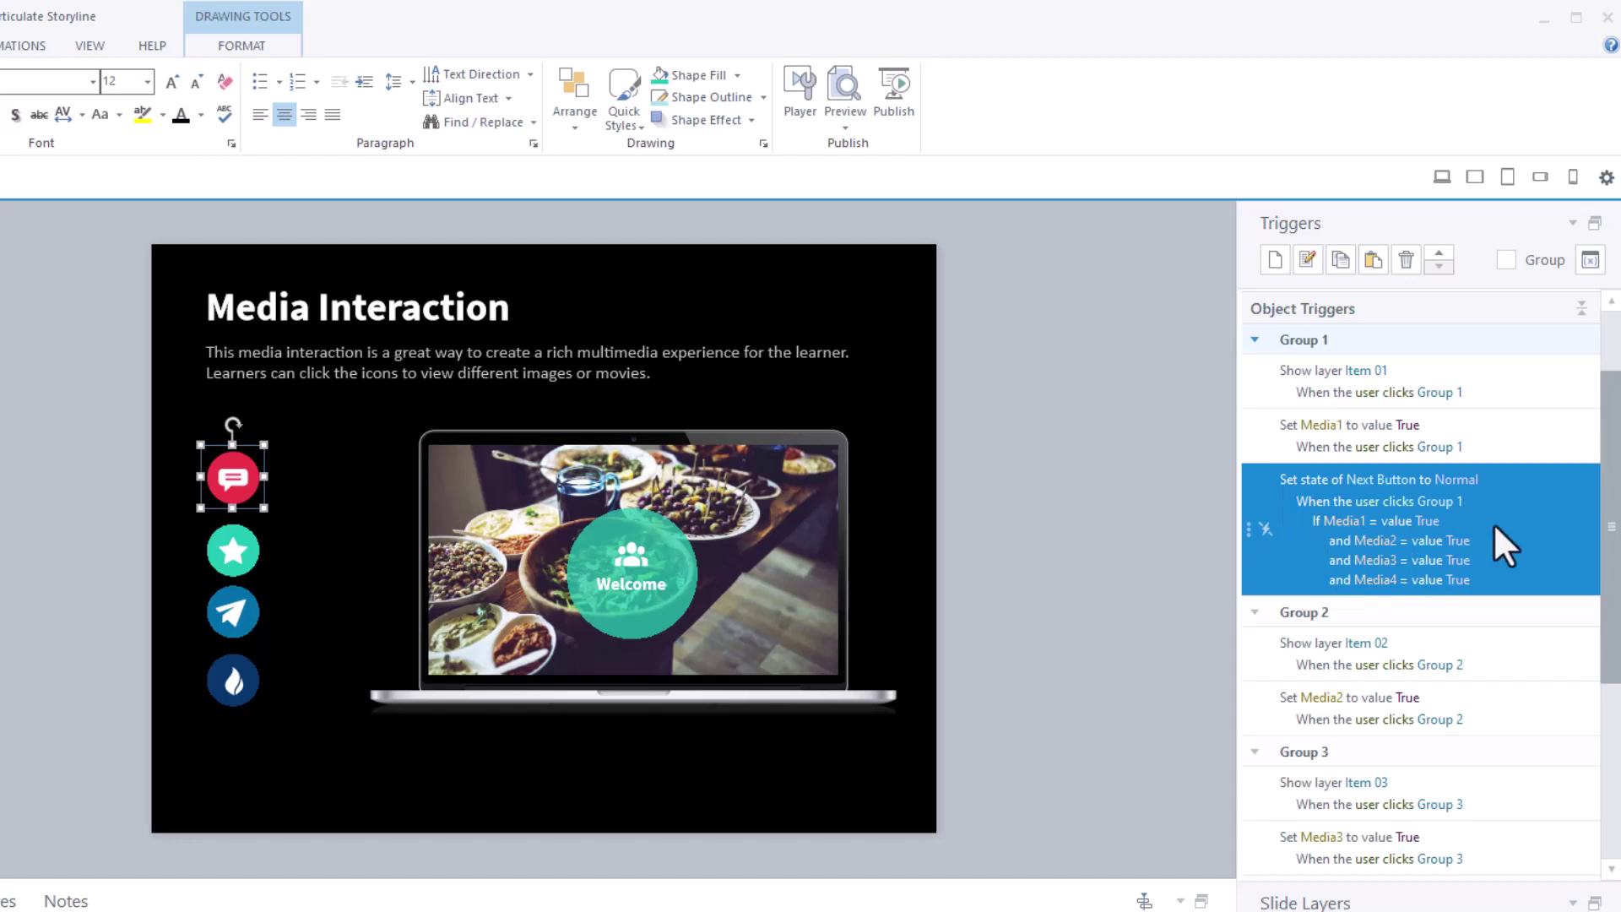
{"action": "left_click", "coordinate": [255, 555]}
{"action": "key", "text": "ctrl+v"}
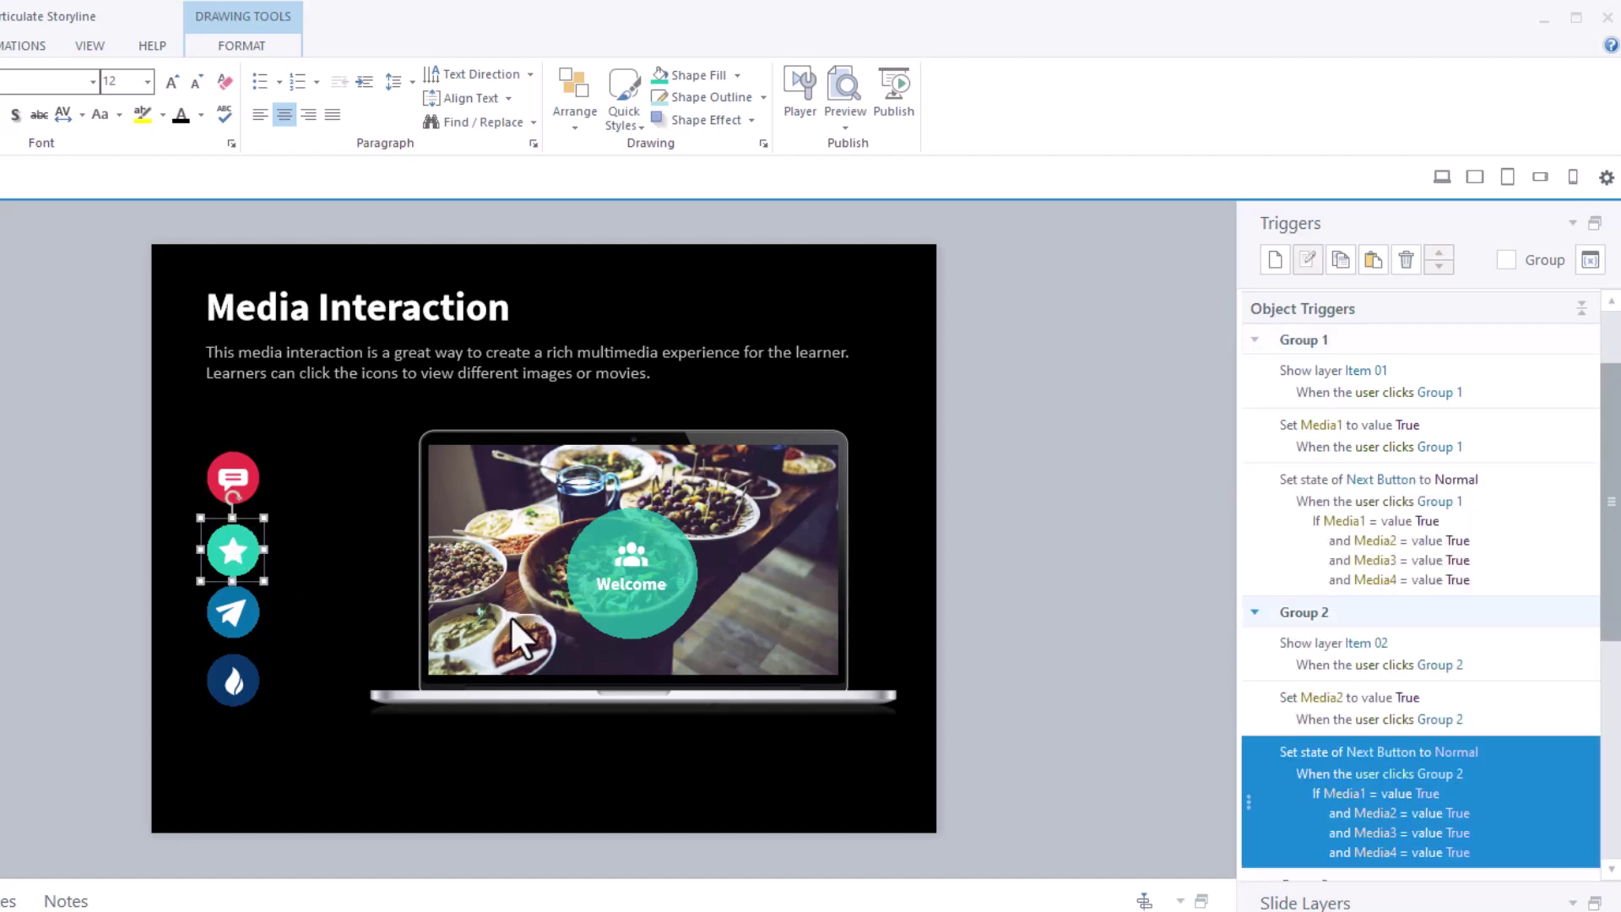
{"action": "left_click", "coordinate": [257, 632]}
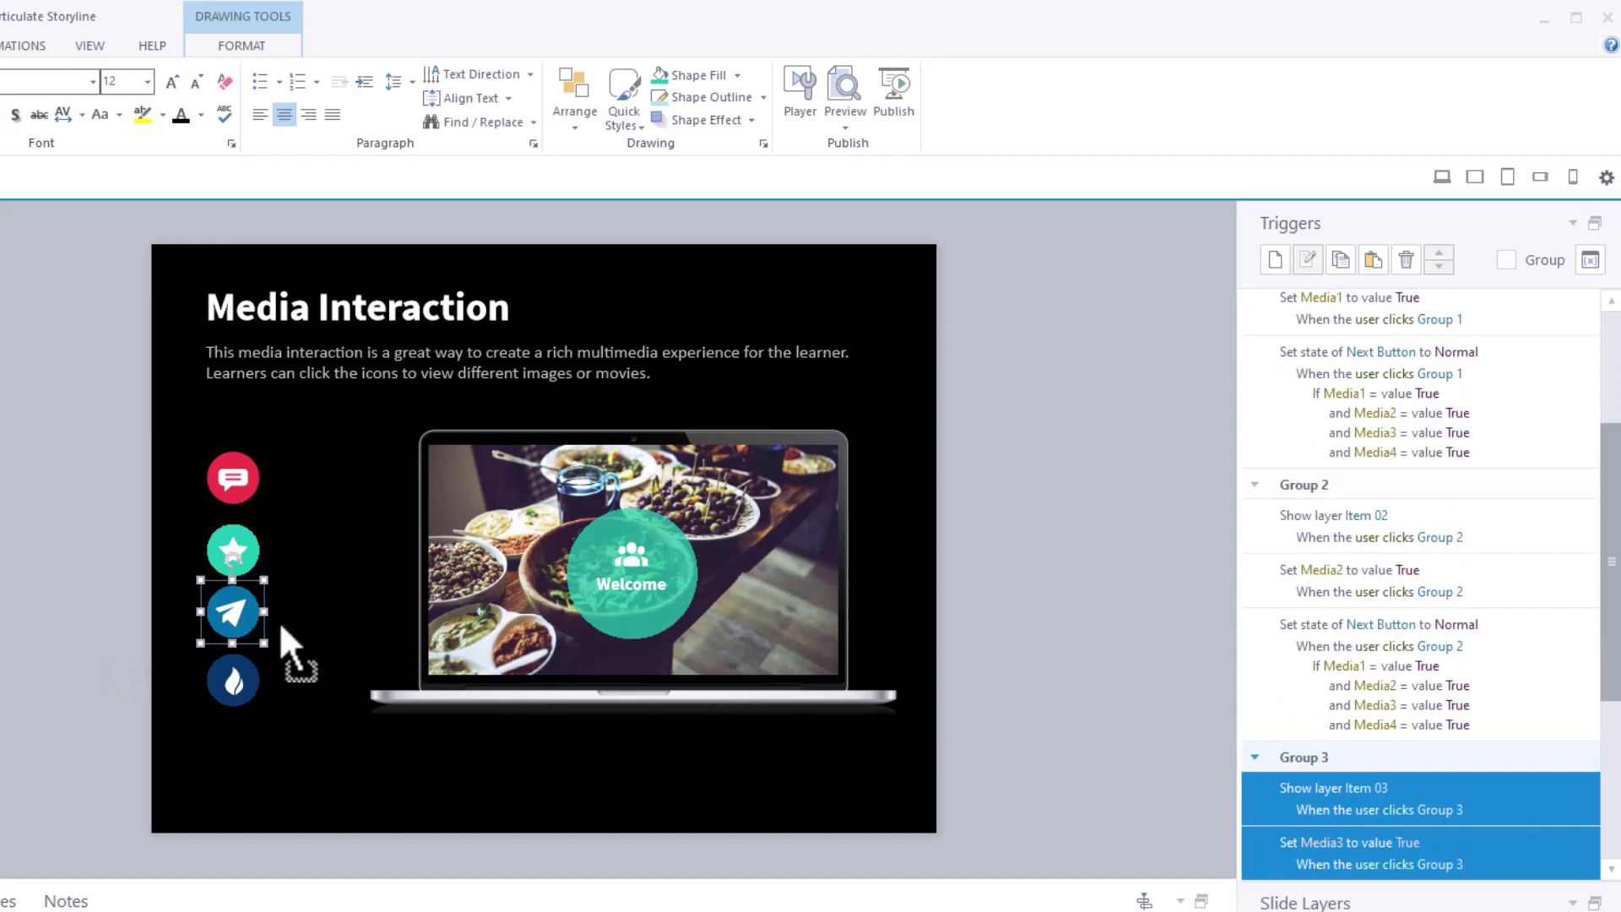
{"action": "key", "text": "ctrl+v"}
{"action": "left_click", "coordinate": [249, 681]}
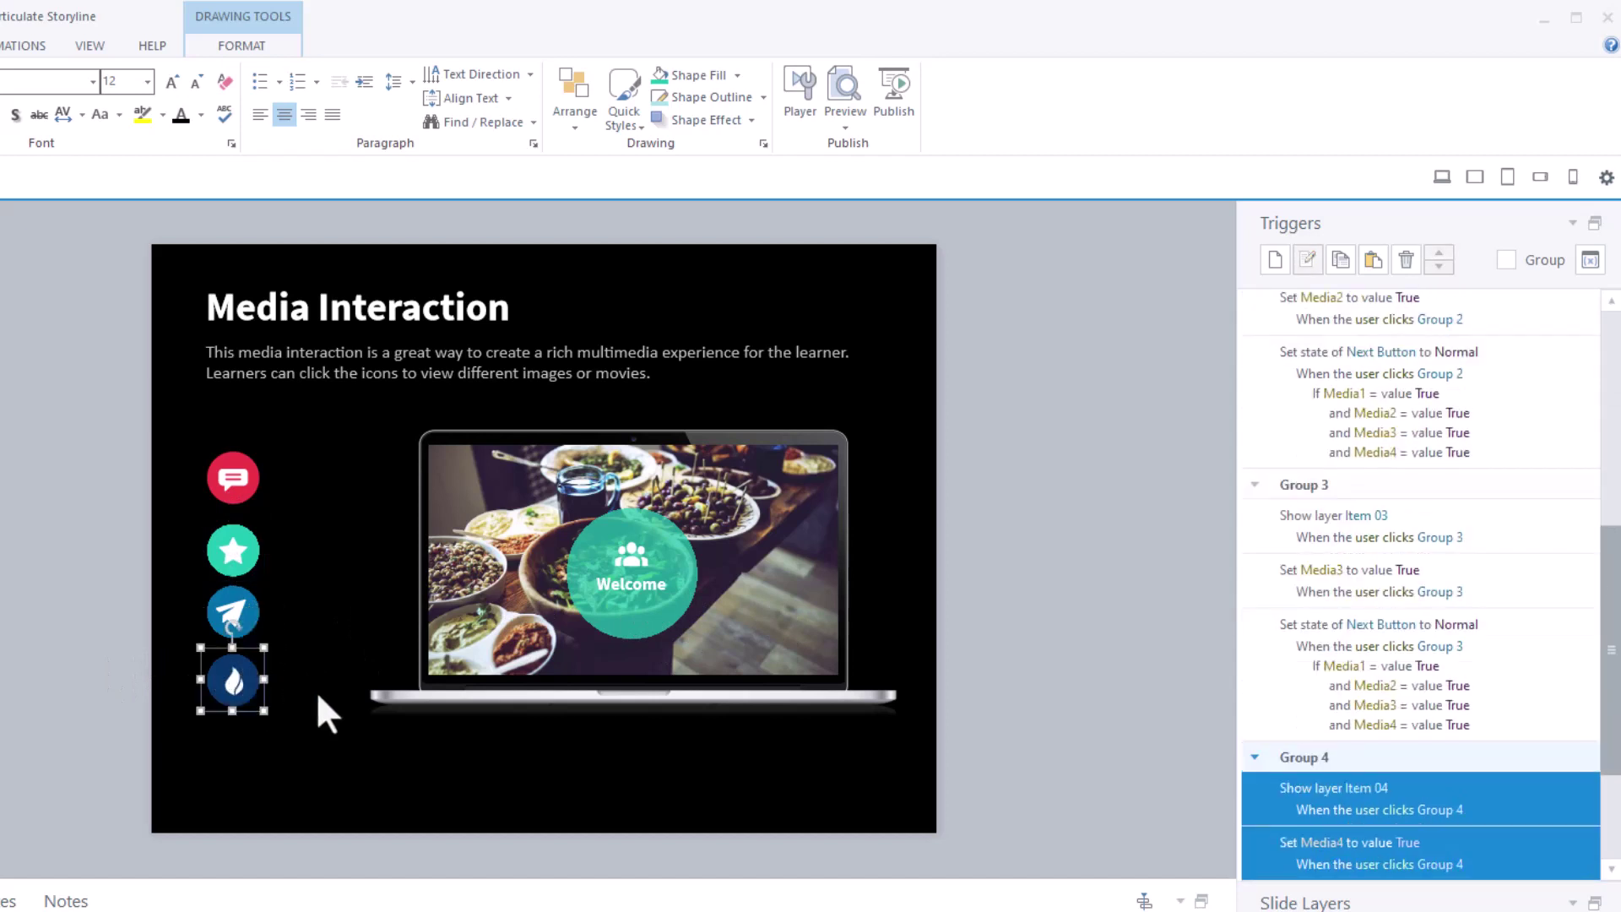
{"action": "key", "text": "ctrl+v"}
{"action": "left_click", "coordinate": [1137, 667]}
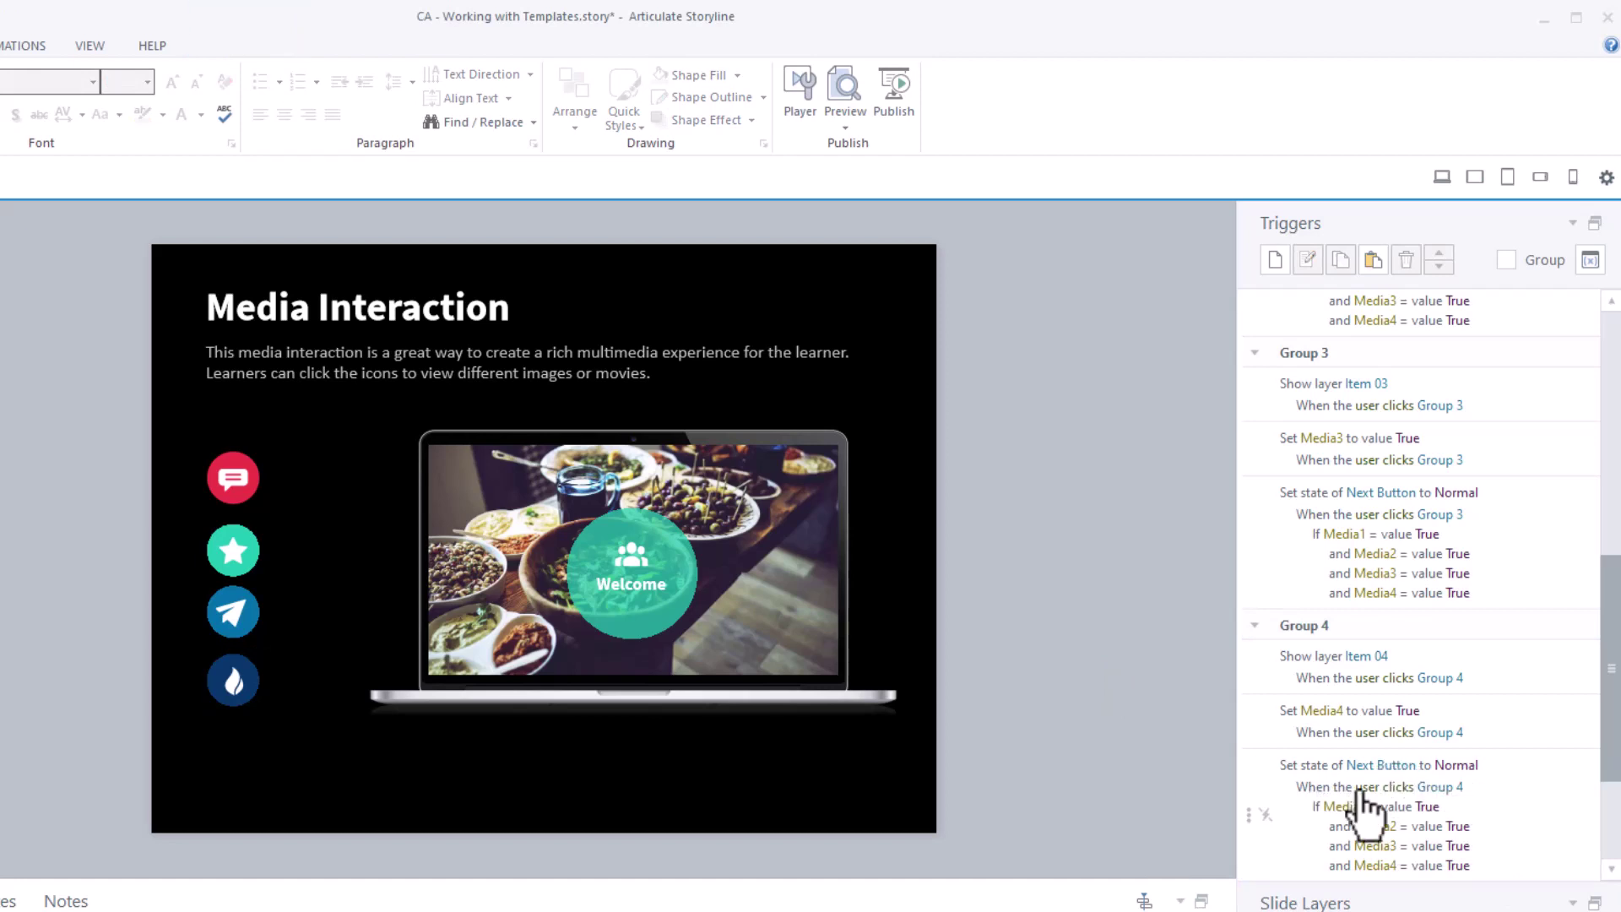
{"action": "left_click", "coordinate": [245, 672]}
{"action": "left_click", "coordinate": [1125, 707]}
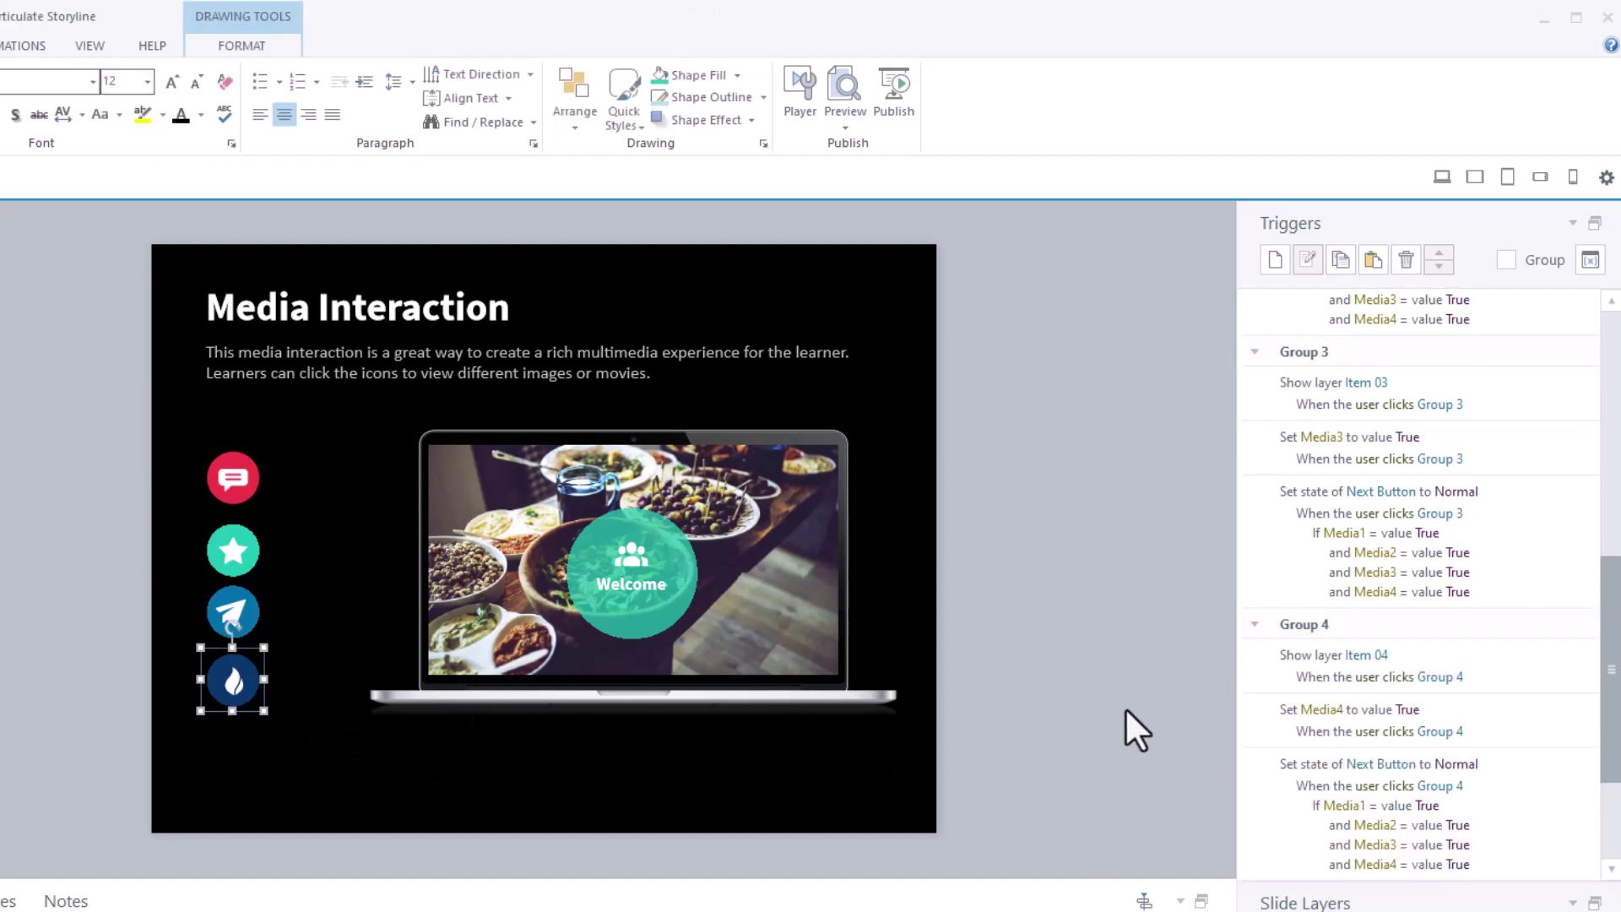